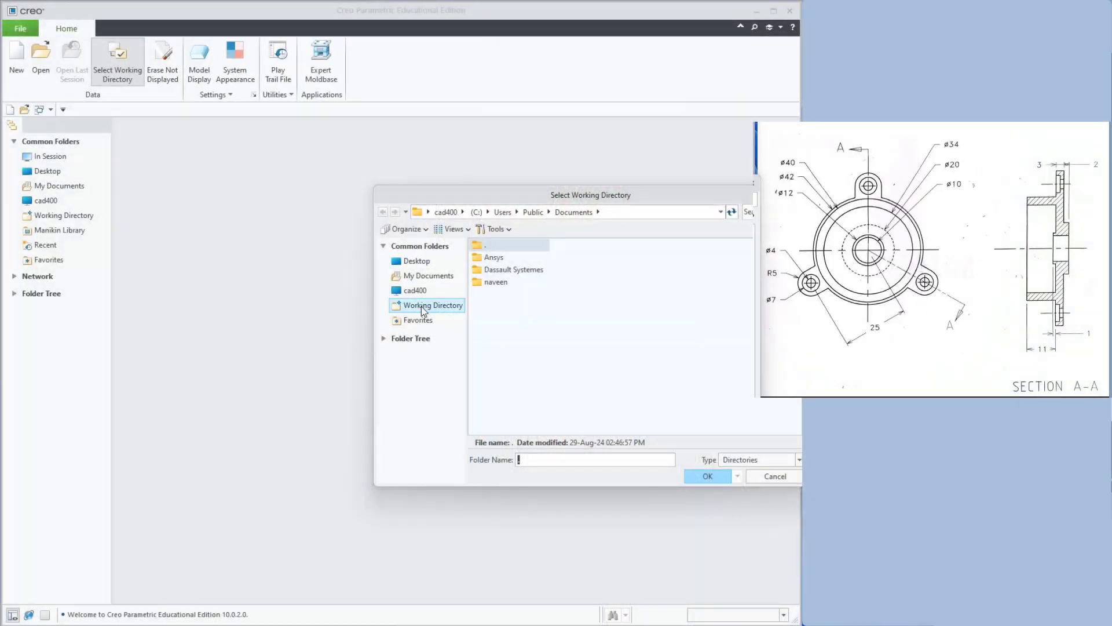
Set the working directory to D:\AJ.
click(417, 290)
double_click(493, 270)
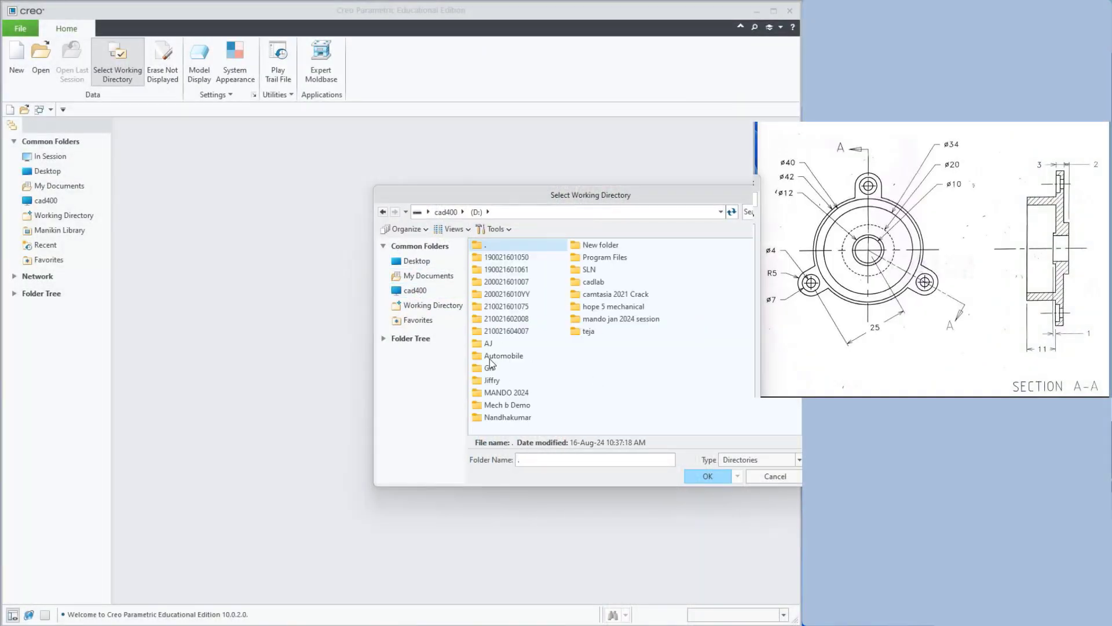
double_click(487, 343)
click(704, 478)
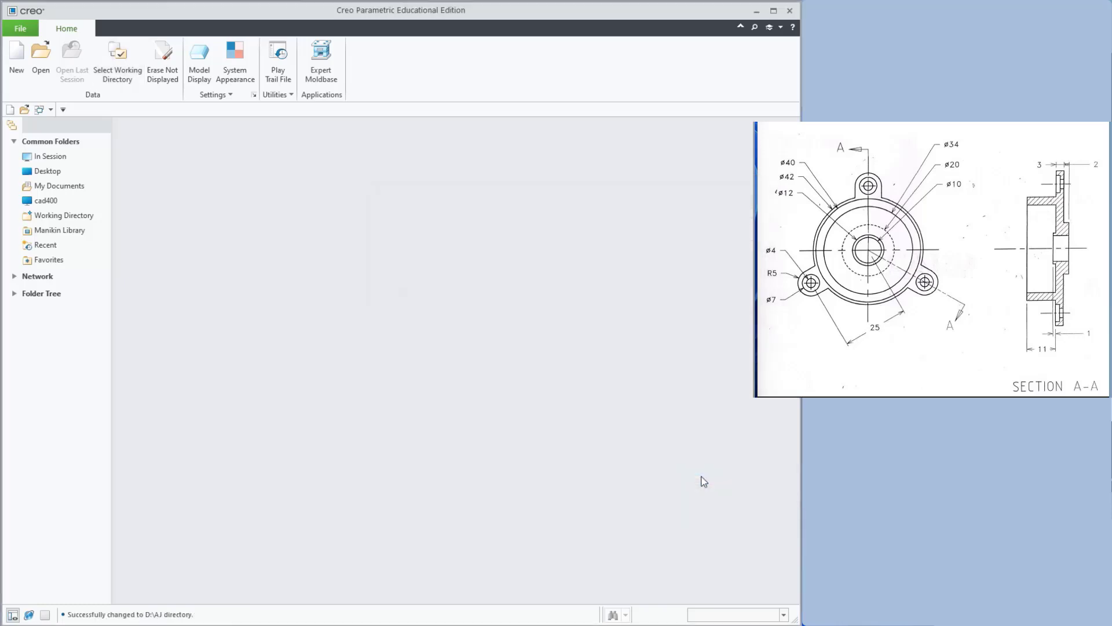
Create a new solid part named EX5-1, removing the stray space from the name.
click(16, 65)
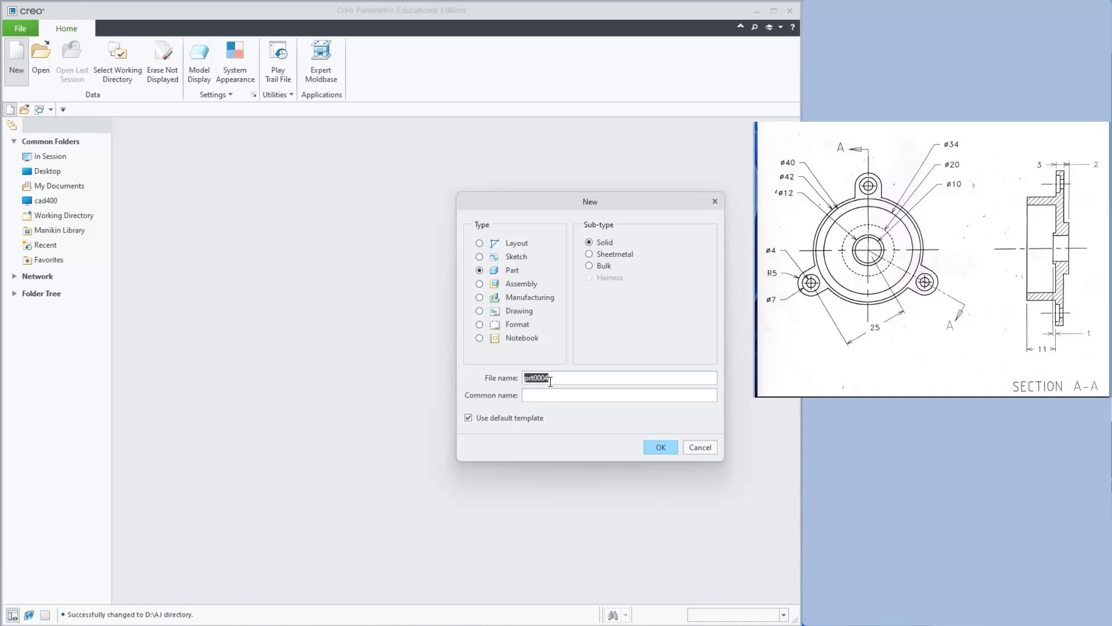
text(Ex )
text(5)
key(Left)
key(BackSpace)
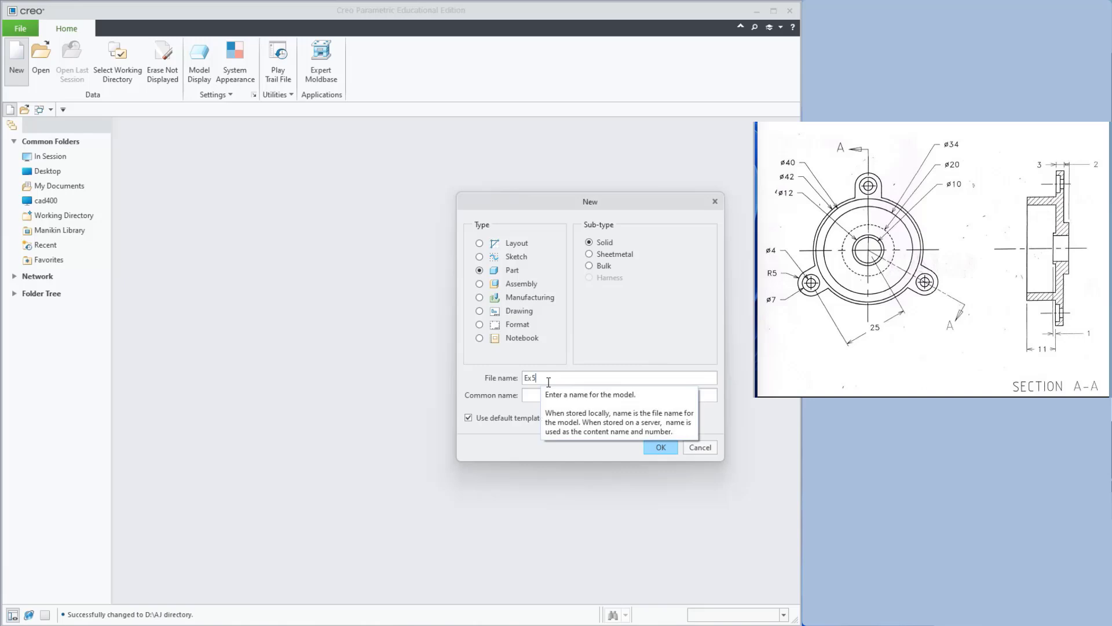
text(-1)
key(Return)
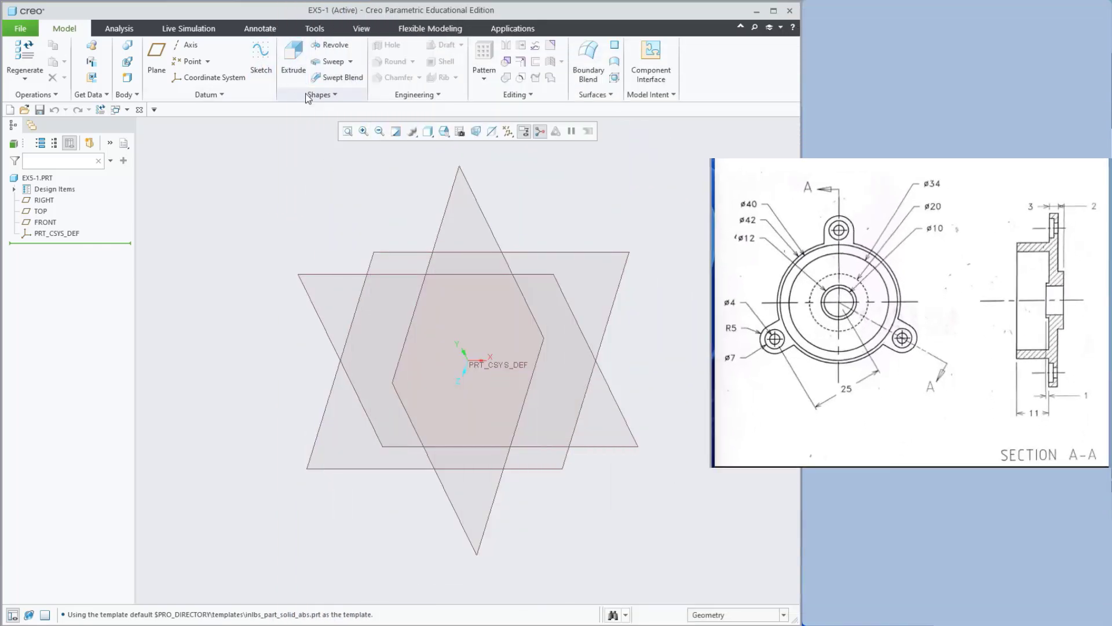
Start a sketch on the FRONT plane, viewed straight on.
click(261, 59)
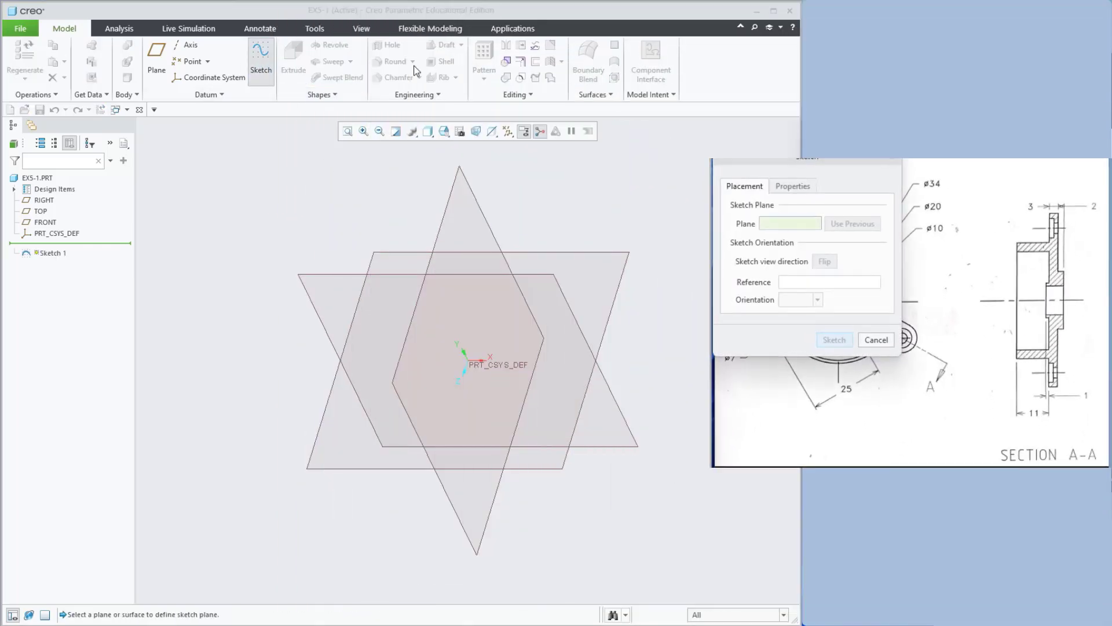
click(318, 273)
click(833, 341)
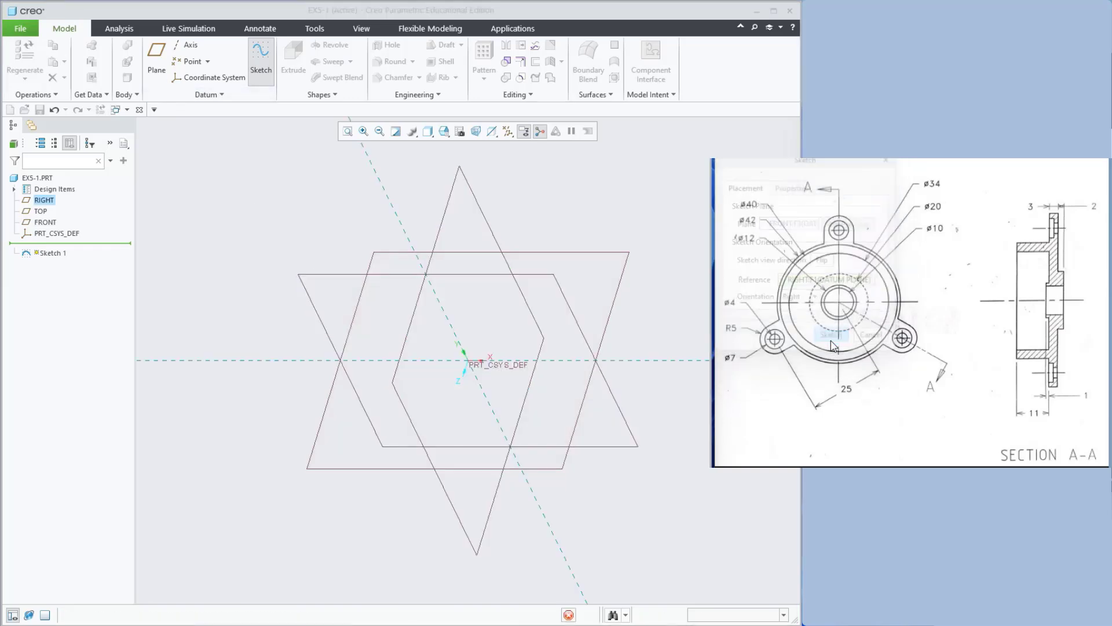
click(483, 132)
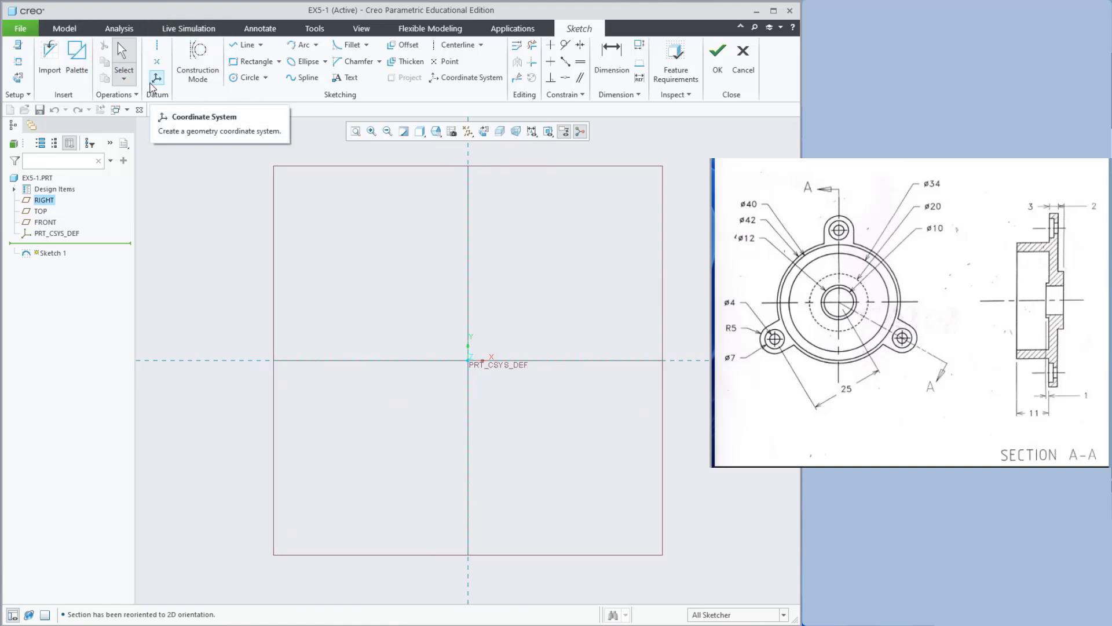
Add a horizontal centerline through the origin along the horizontal reference.
click(157, 55)
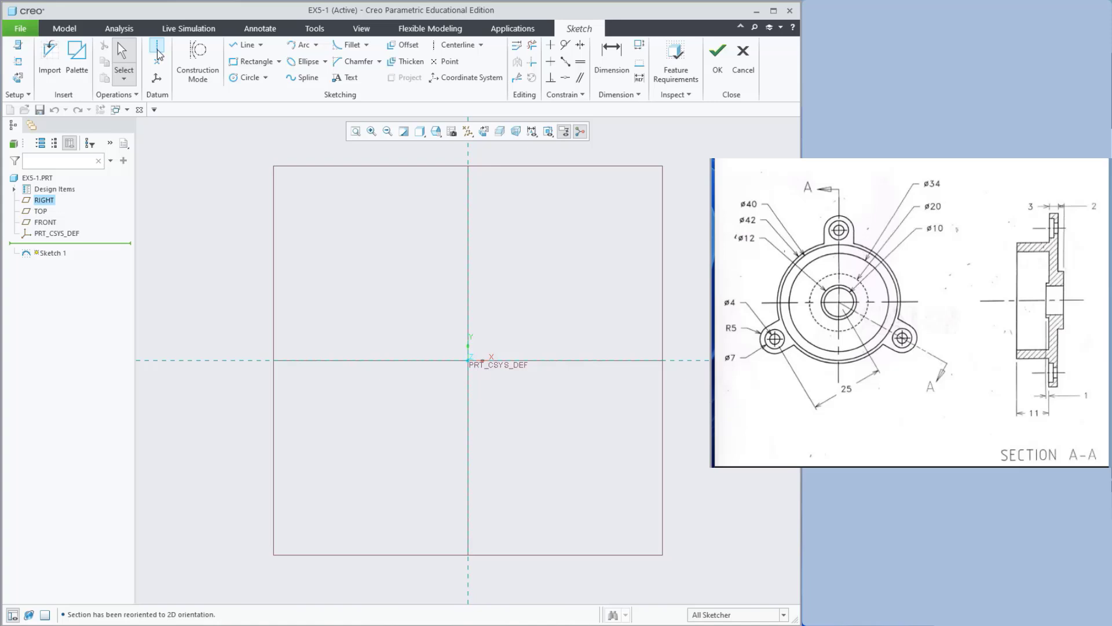
click(158, 55)
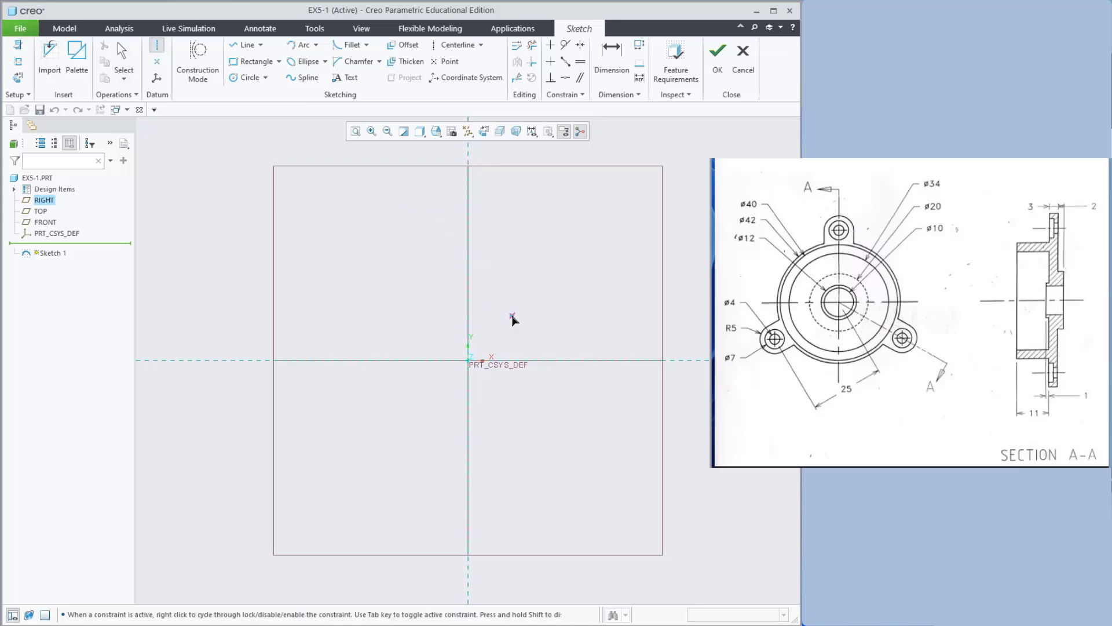
click(391, 362)
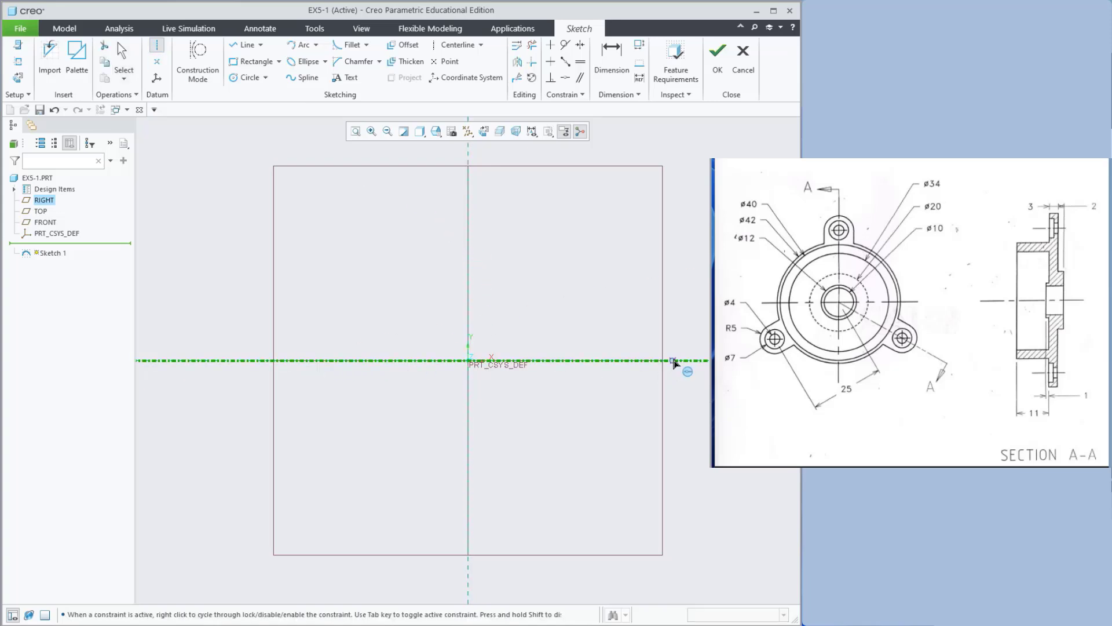
click(674, 363)
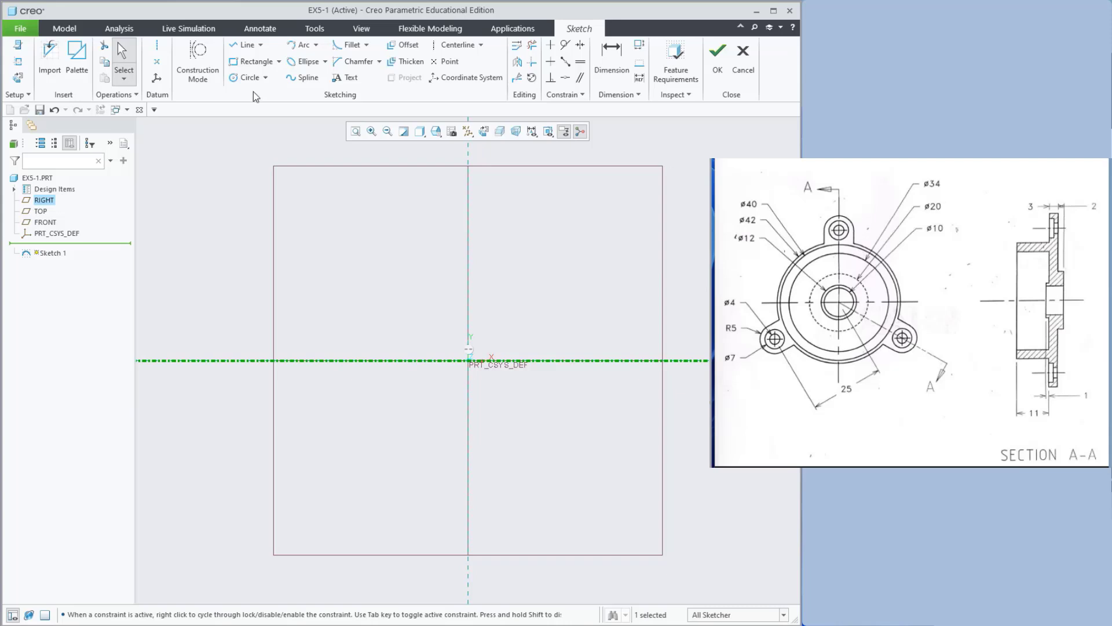
click(233, 45)
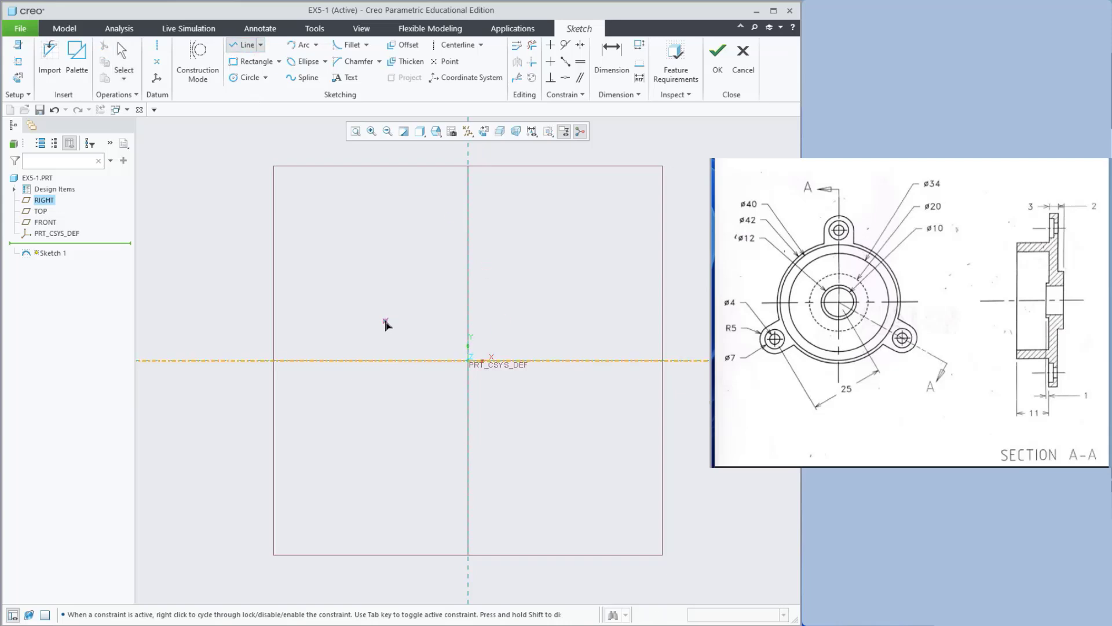
Sketch a horizontal line 6 long, placed 5 above the centerline.
click(385, 320)
click(507, 321)
middle_click(561, 269)
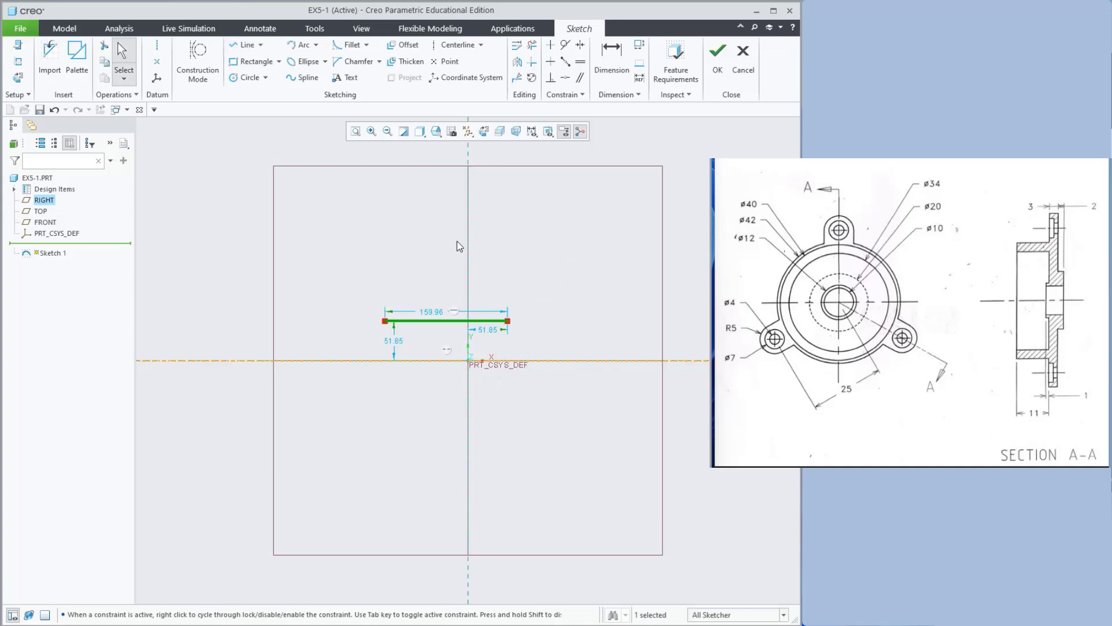
double_click(392, 343)
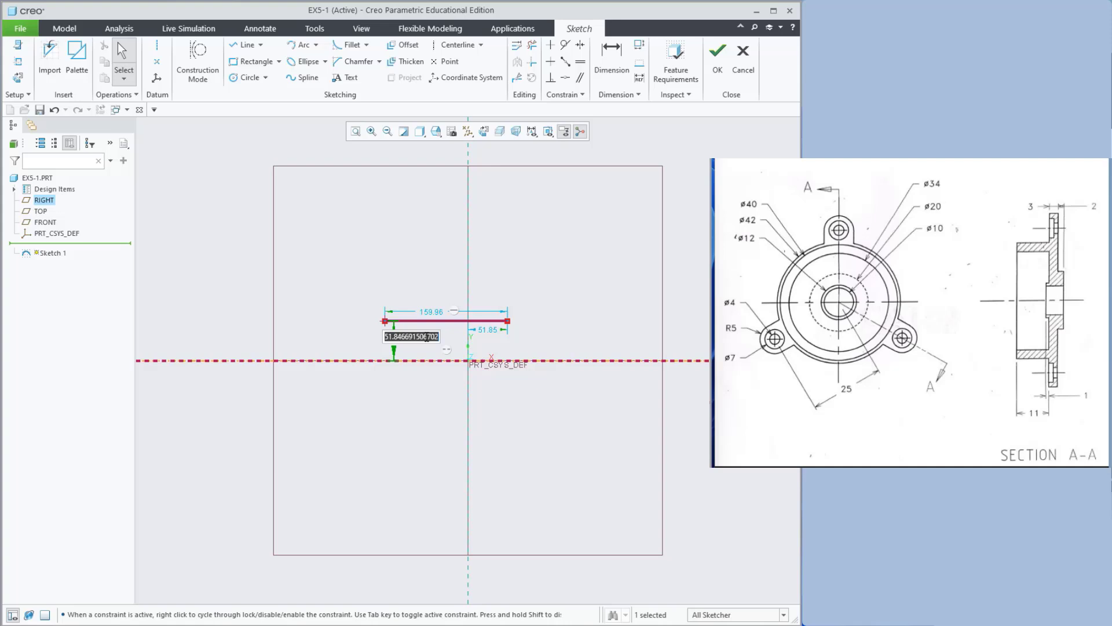
text(5)
key(Return)
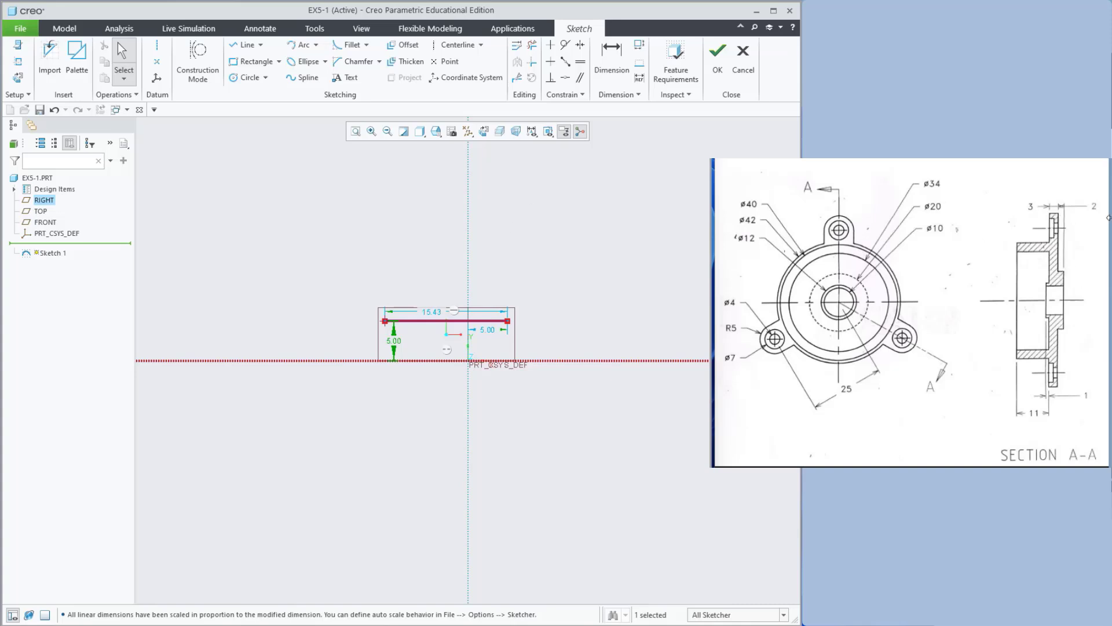
double_click(435, 316)
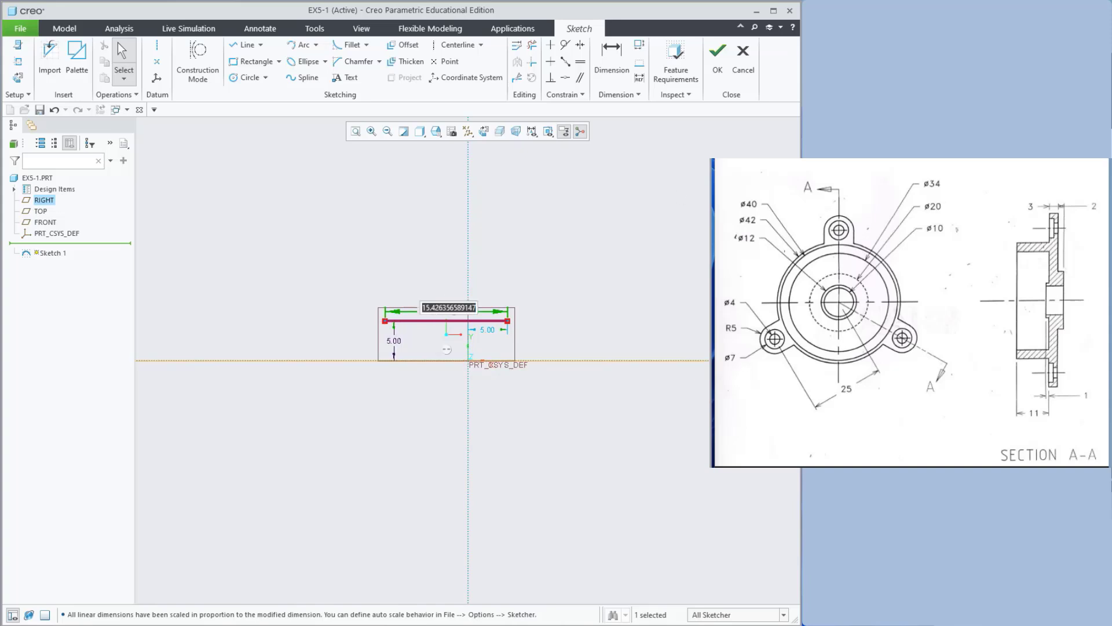
text(6)
key(Return)
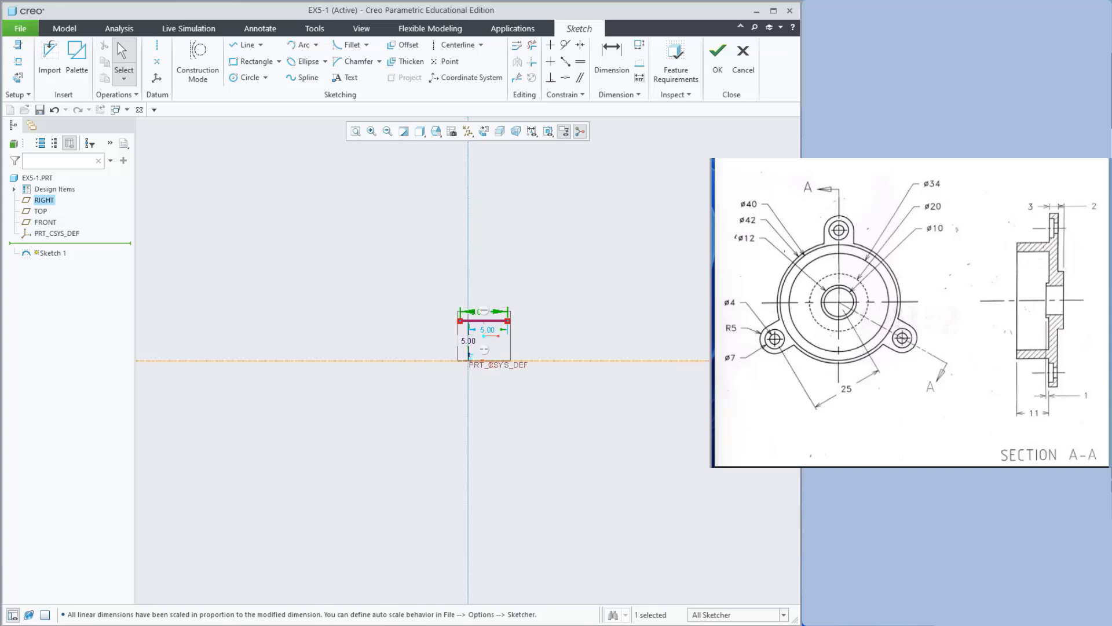
scroll(479, 350, up, 3)
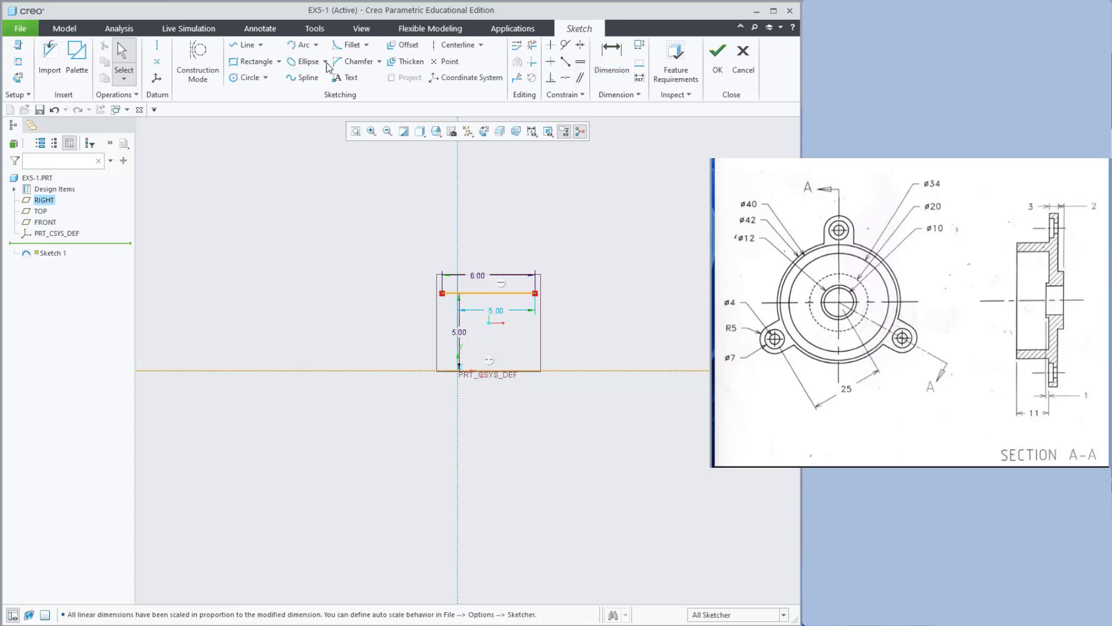
Dimension the line's left end 1 from the vertical reference.
click(612, 57)
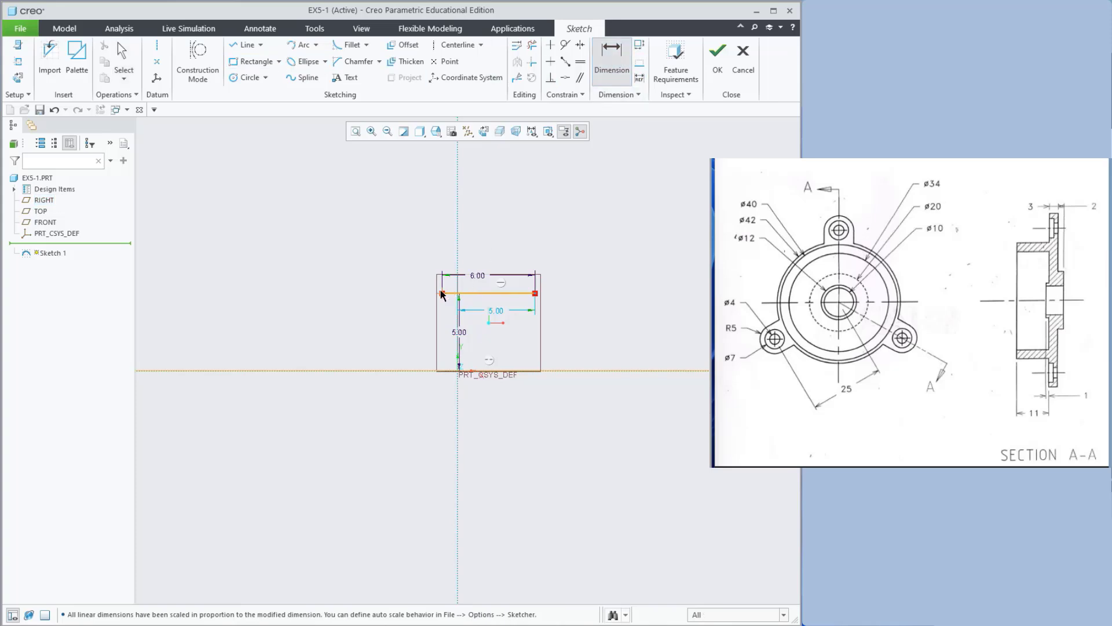
click(441, 296)
click(456, 265)
middle_click(453, 251)
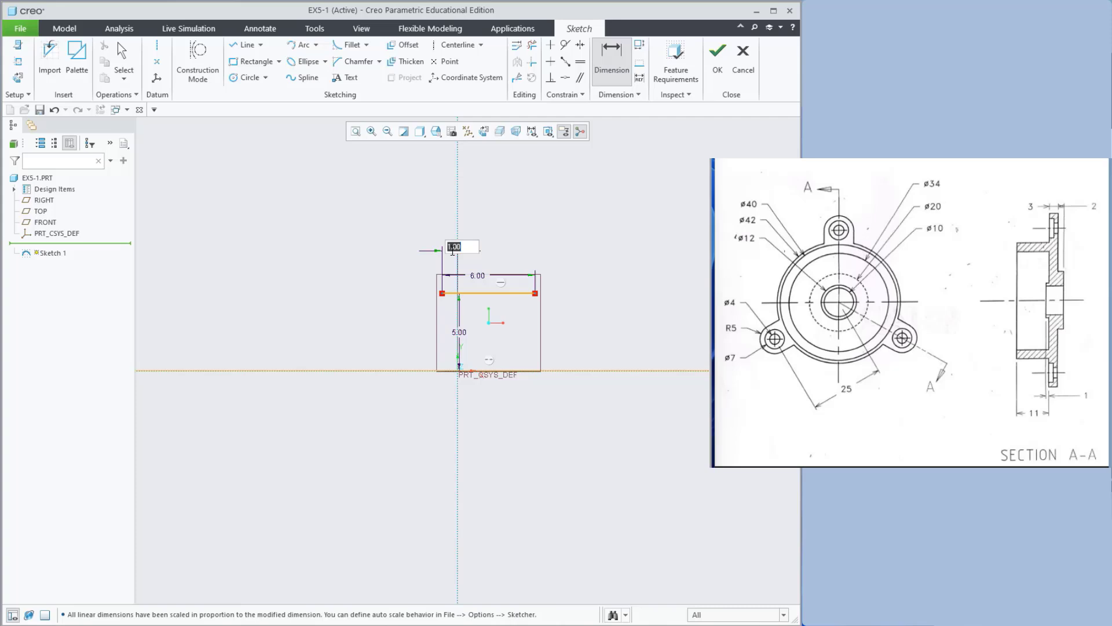
key(Return)
Continue from the line's right end with a short rise, a leftward step, and the tall outer edge.
click(246, 45)
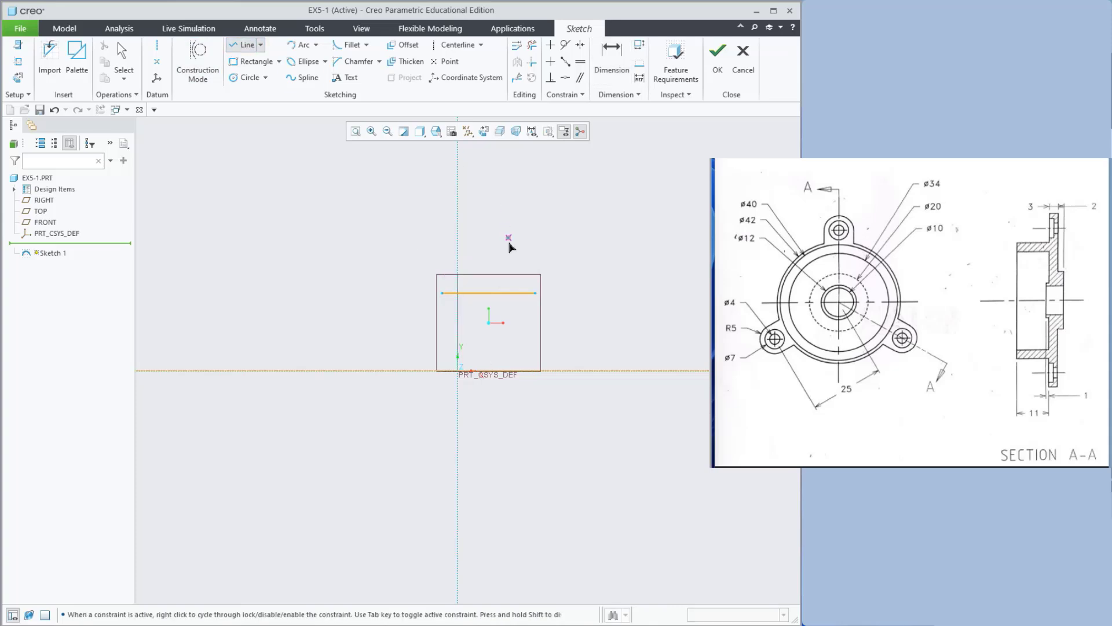
click(537, 293)
click(536, 242)
click(515, 243)
click(515, 174)
middle_click(665, 194)
middle_click(700, 224)
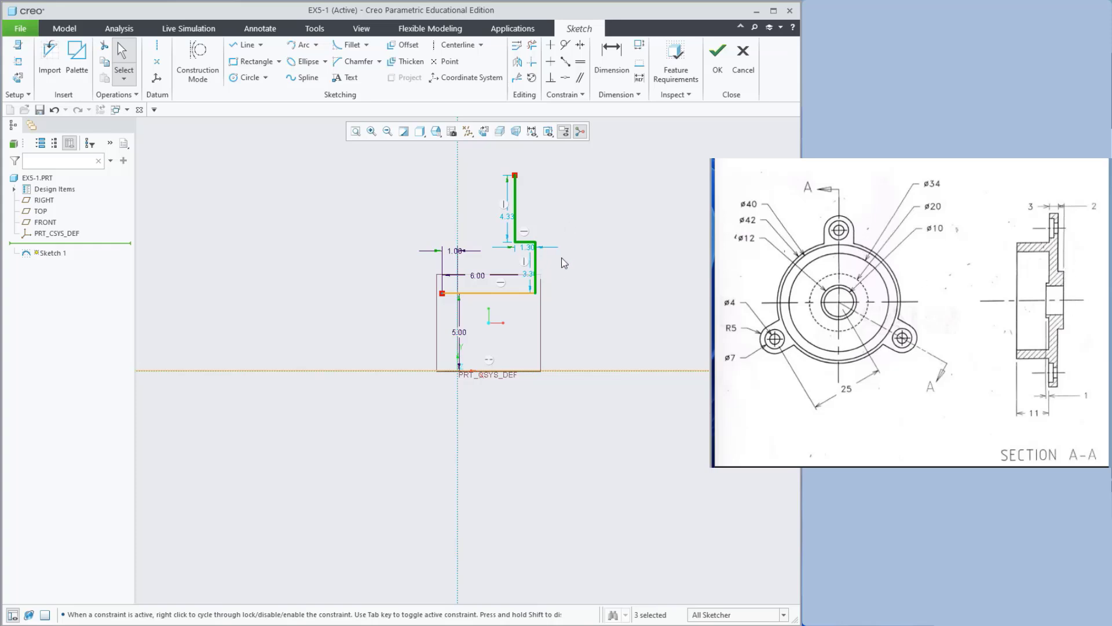
Dimension the step at height 10 above the axis, with width 2.
click(612, 59)
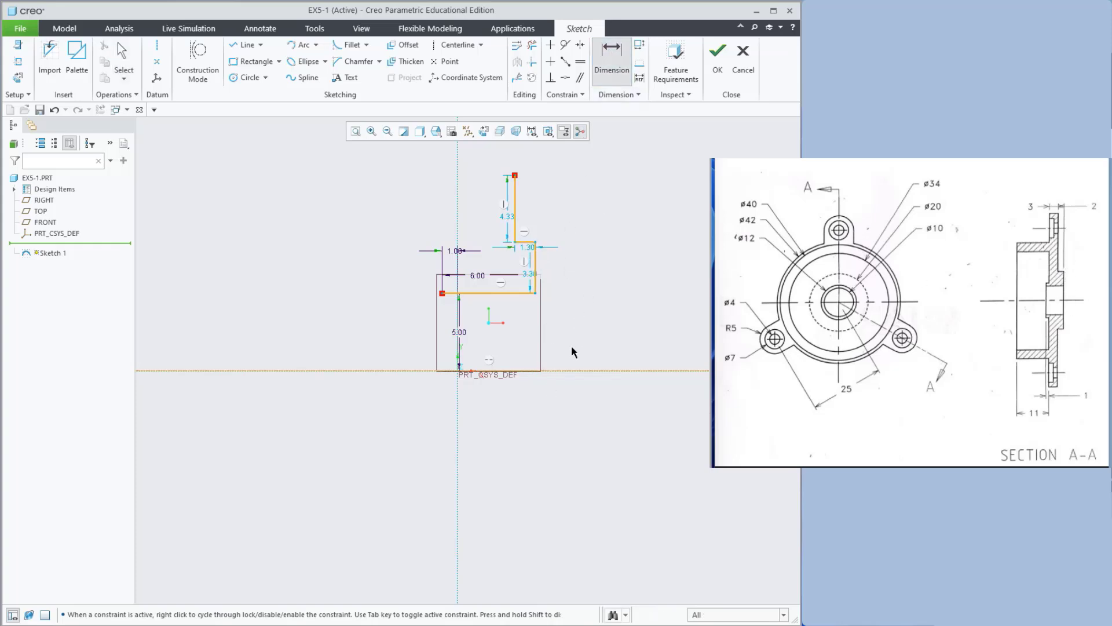
click(562, 371)
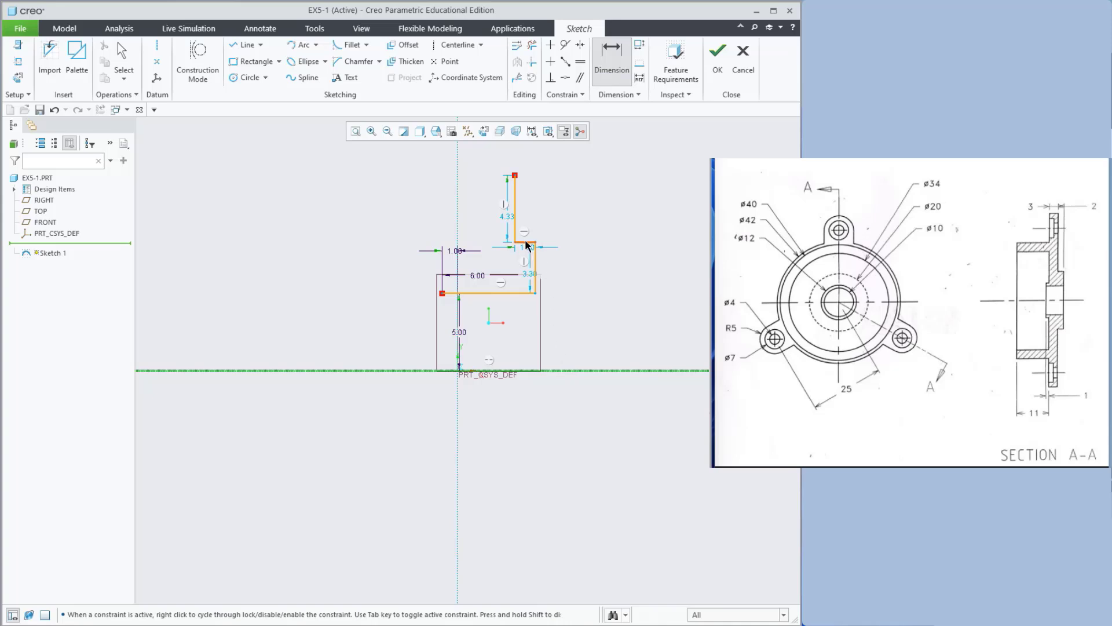
click(525, 244)
middle_click(608, 289)
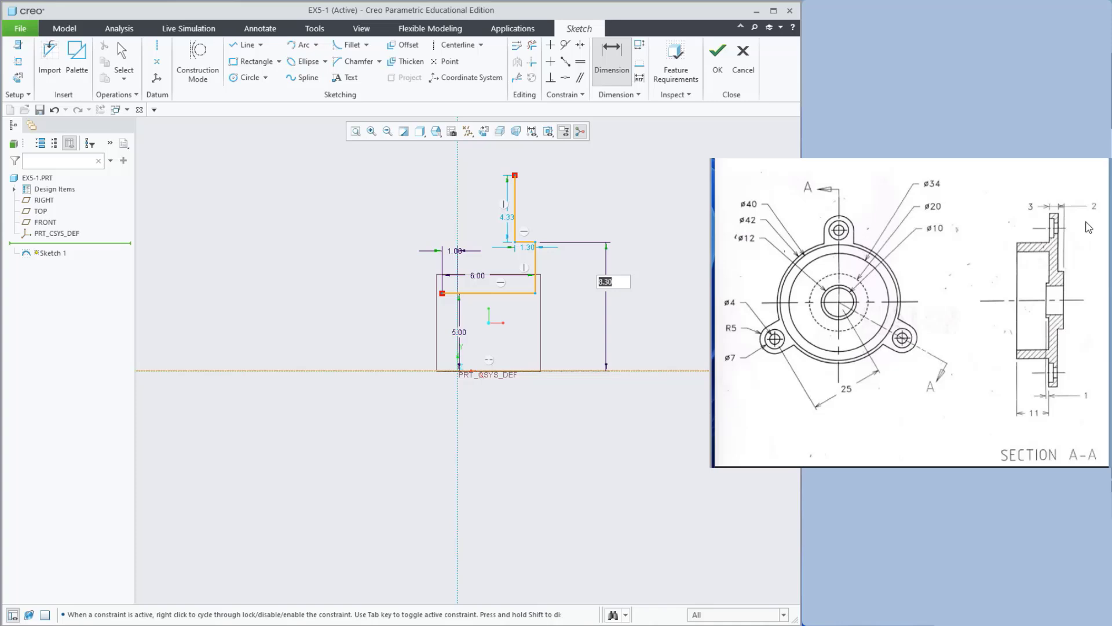
text(10)
key(Return)
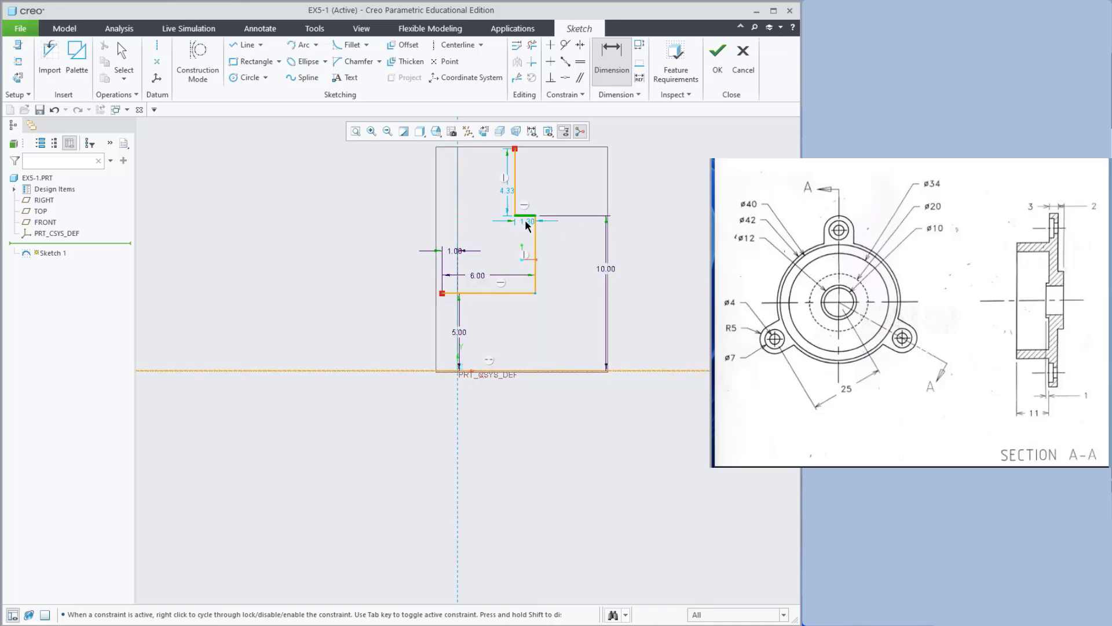
middle_click(574, 195)
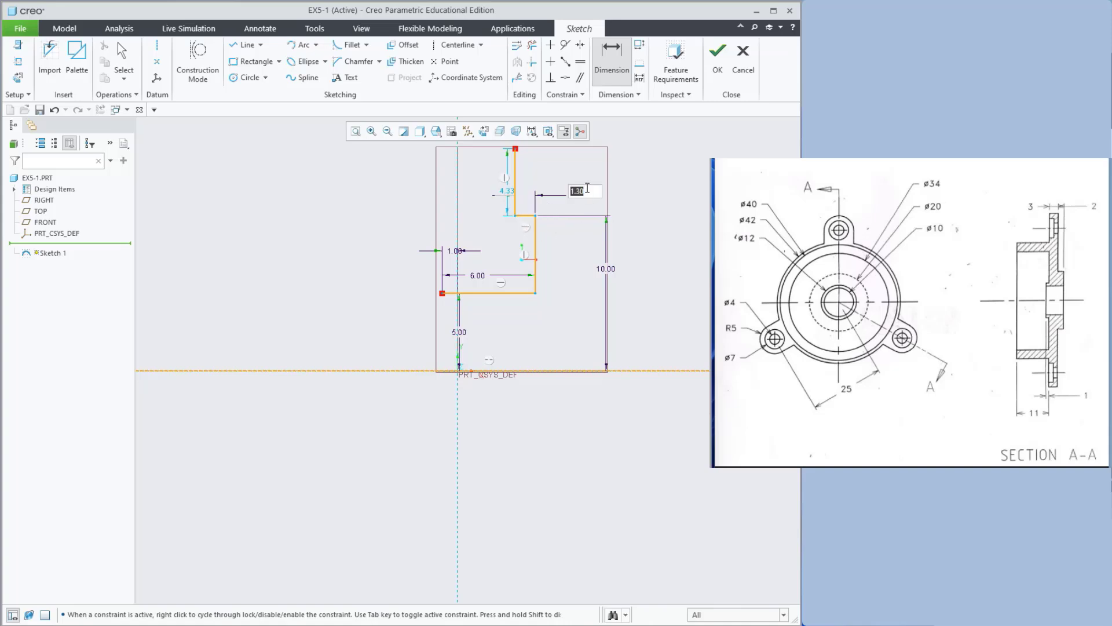
text(2)
key(Return)
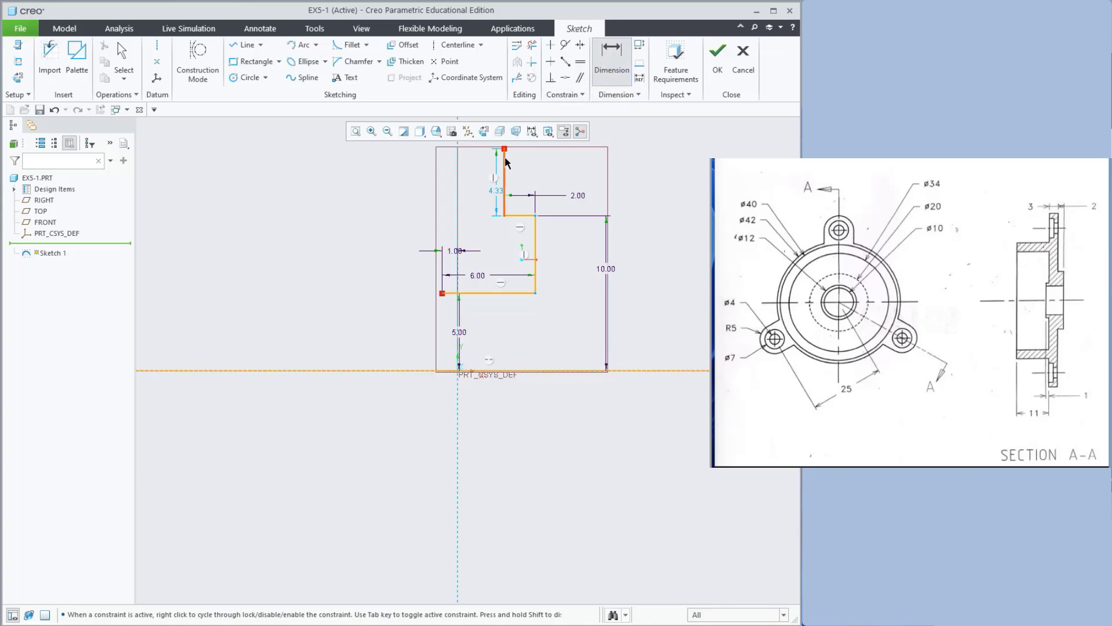
Set the overall profile height to 21 (42/2) and refit the view.
click(543, 371)
middle_click(654, 246)
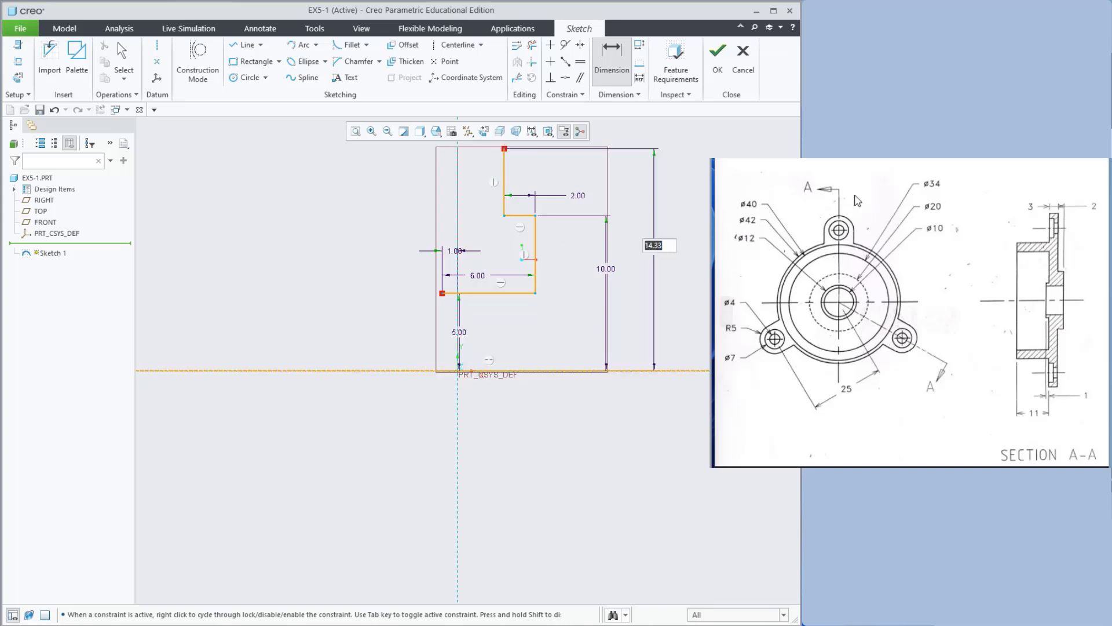
text(42/2)
key(Return)
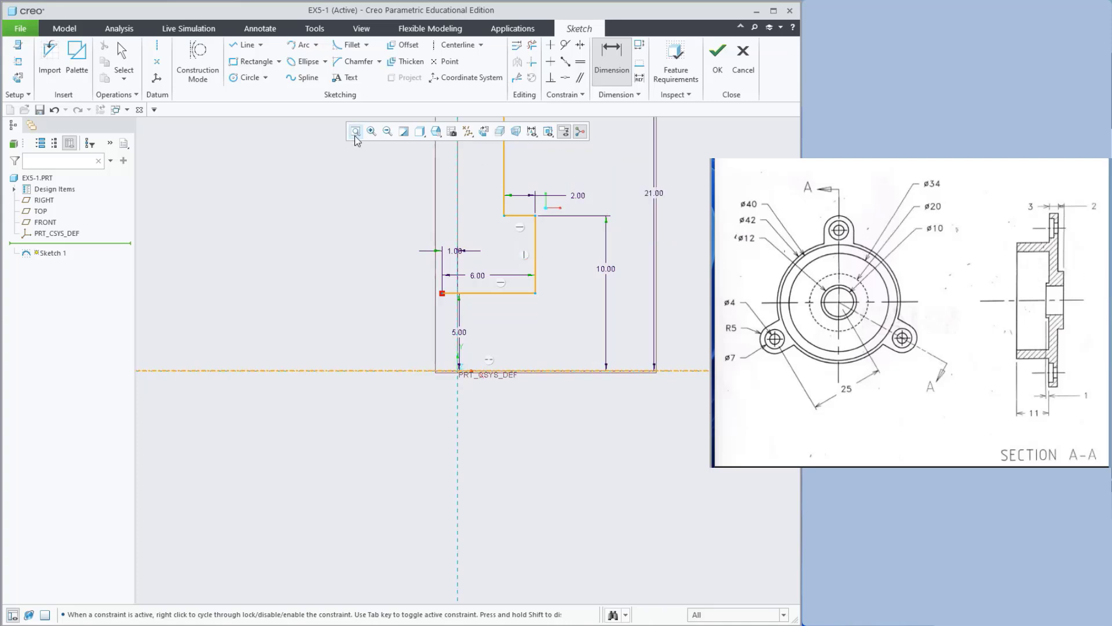
click(355, 132)
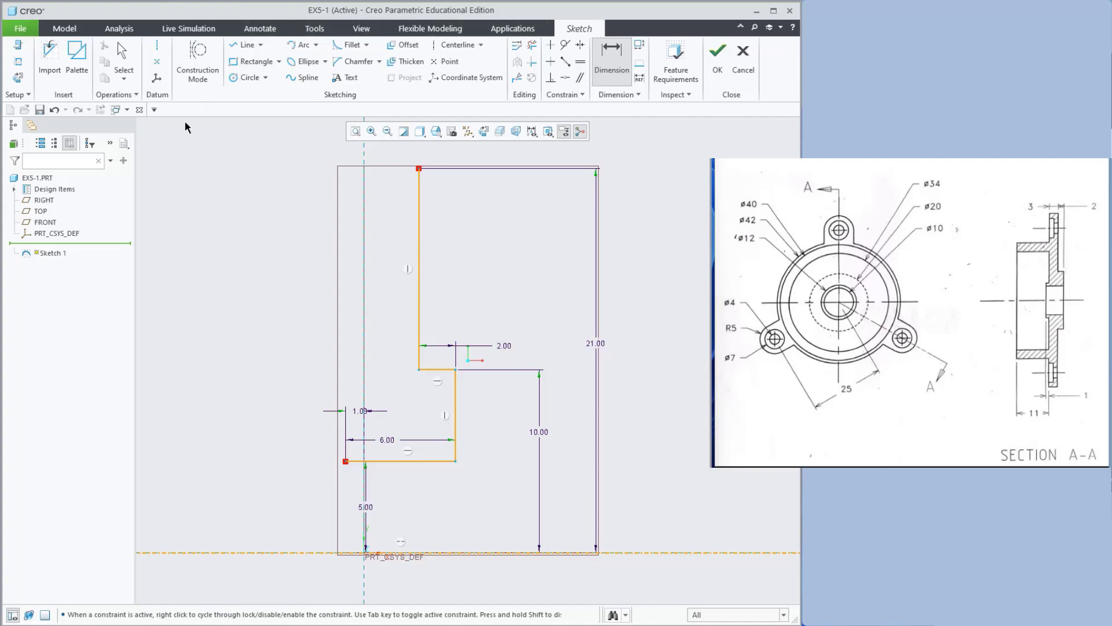
Sketch the top edge, a short drop, and the leftward top arm.
click(244, 44)
click(419, 169)
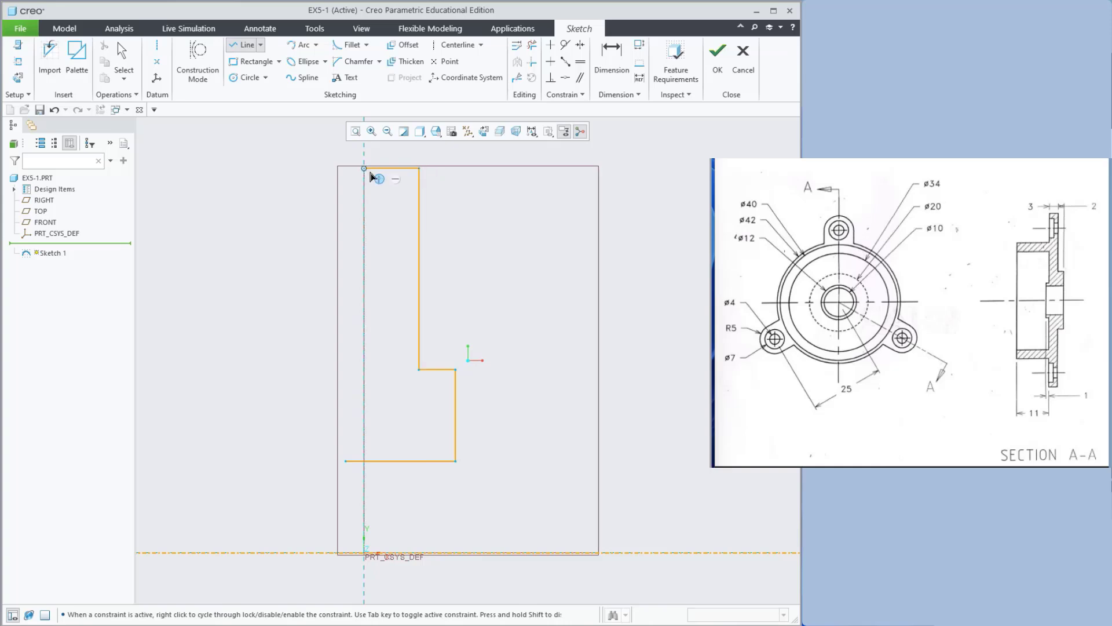
click(371, 174)
click(365, 187)
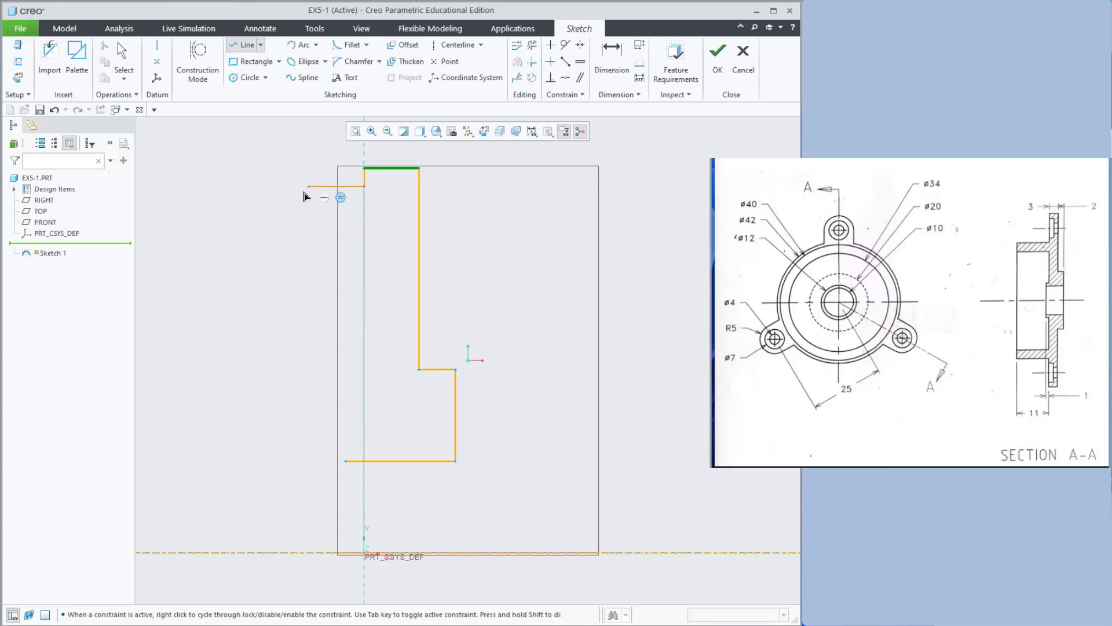
click(274, 194)
middle_click(274, 193)
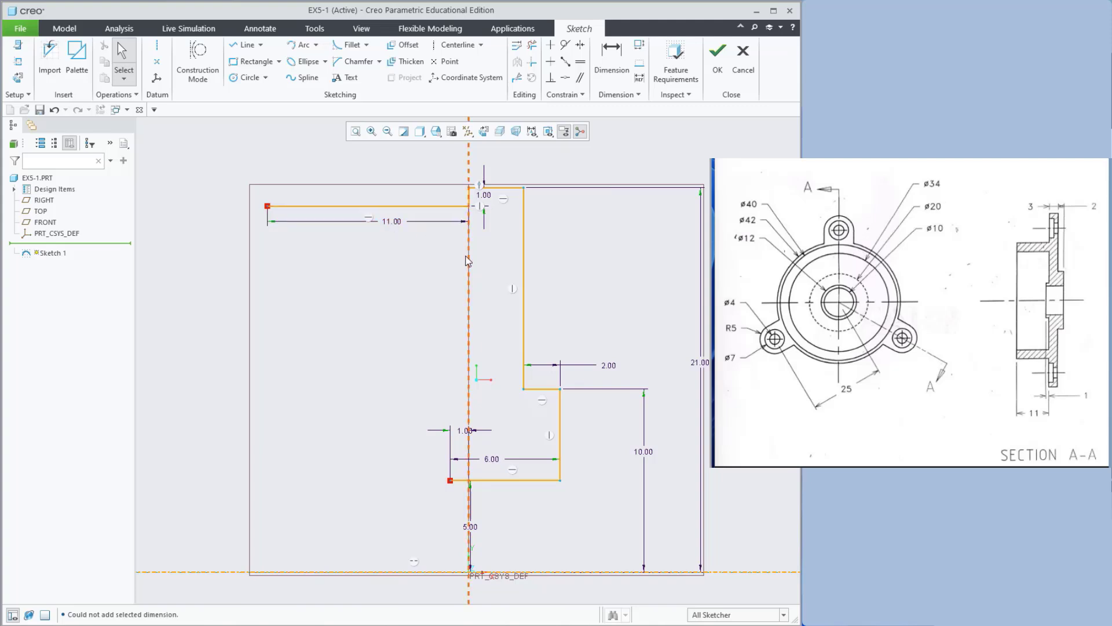
Close the profile with the arm's left edge, its underside, and edges down to the bottom.
click(246, 46)
click(267, 207)
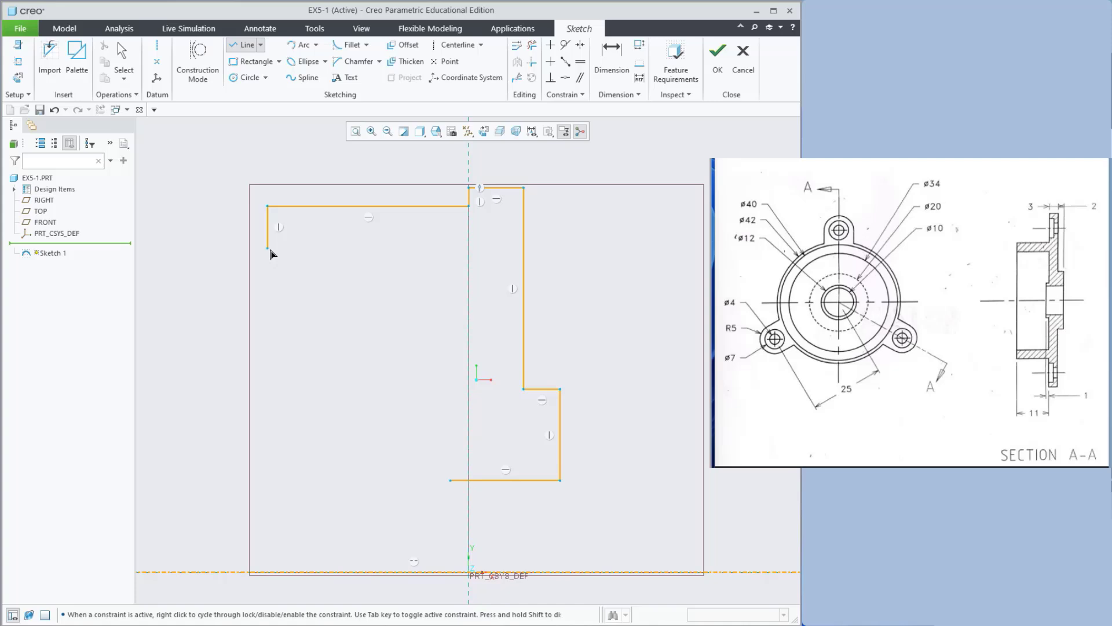
click(269, 249)
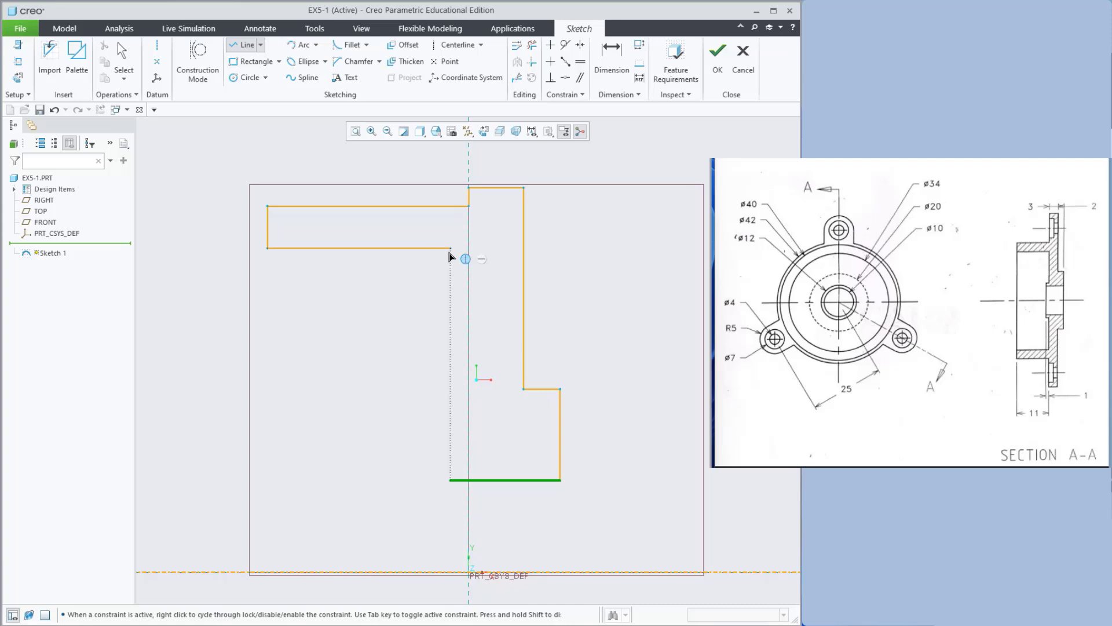
click(470, 252)
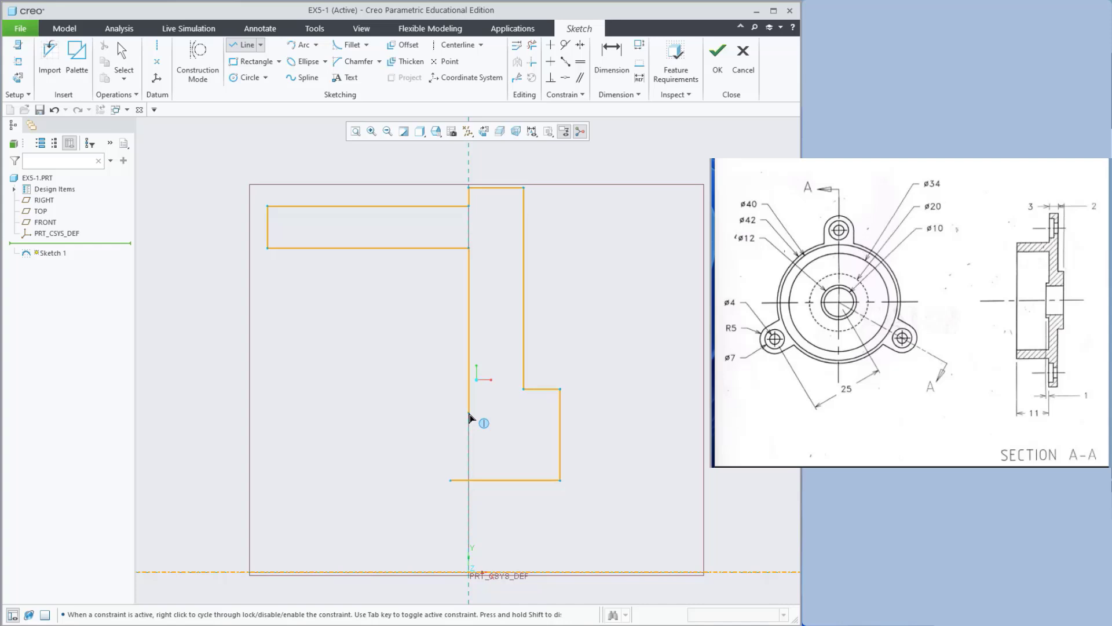
click(471, 444)
click(451, 440)
click(450, 479)
middle_click(419, 354)
scroll(646, 263, down, 1)
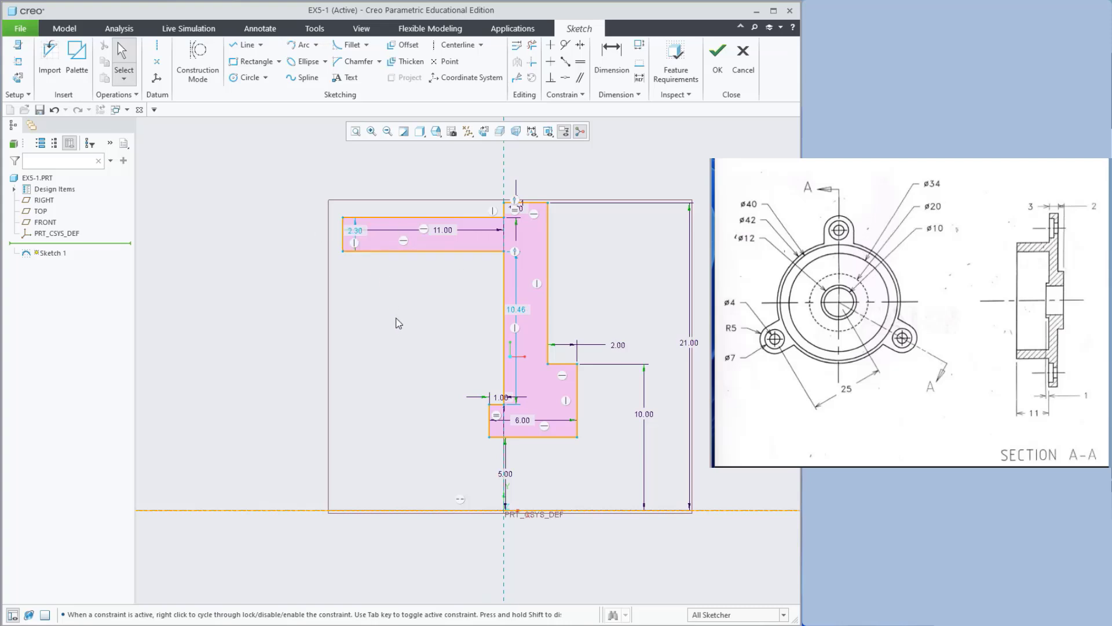
Set the top arm thickness to 3 and the lower edge's height to 6.
drag(361, 237, 313, 236)
double_click(310, 238)
text(3)
key(Return)
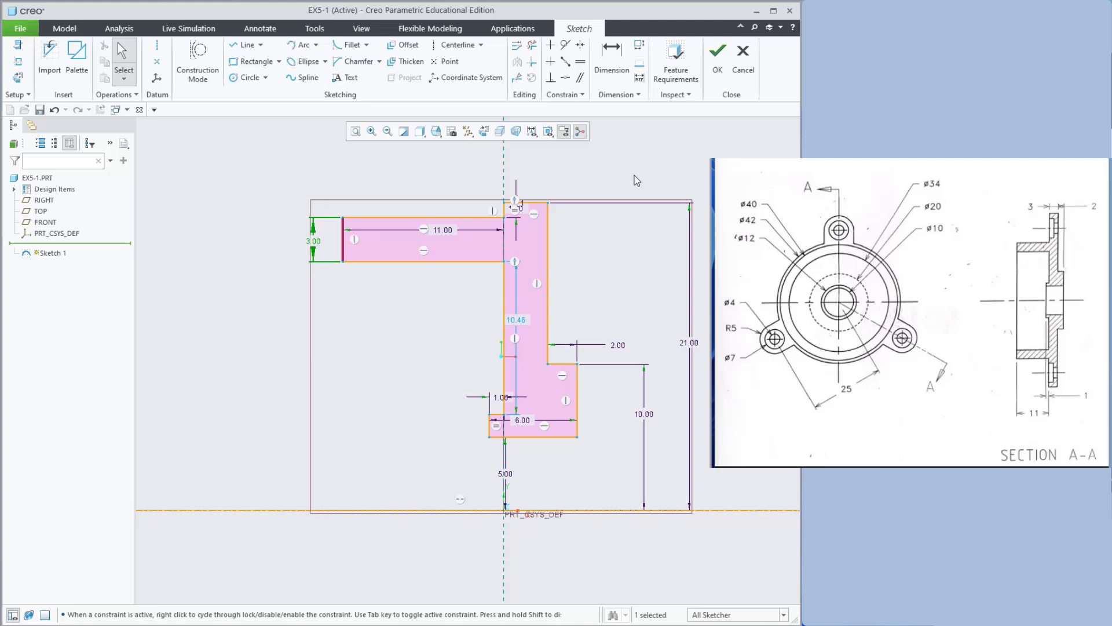
click(637, 179)
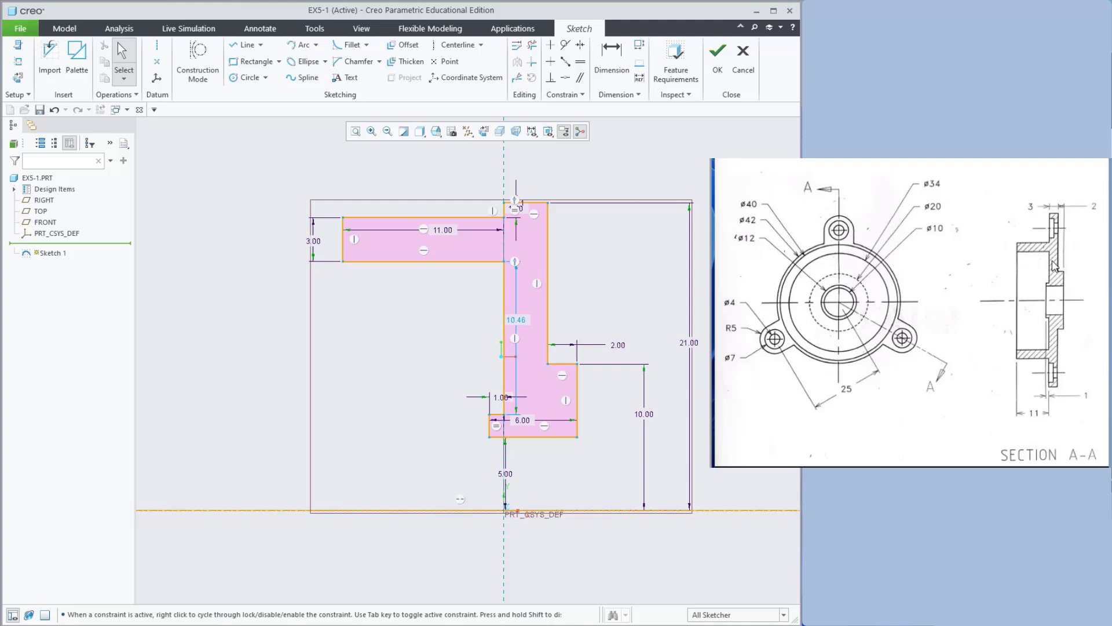
click(470, 552)
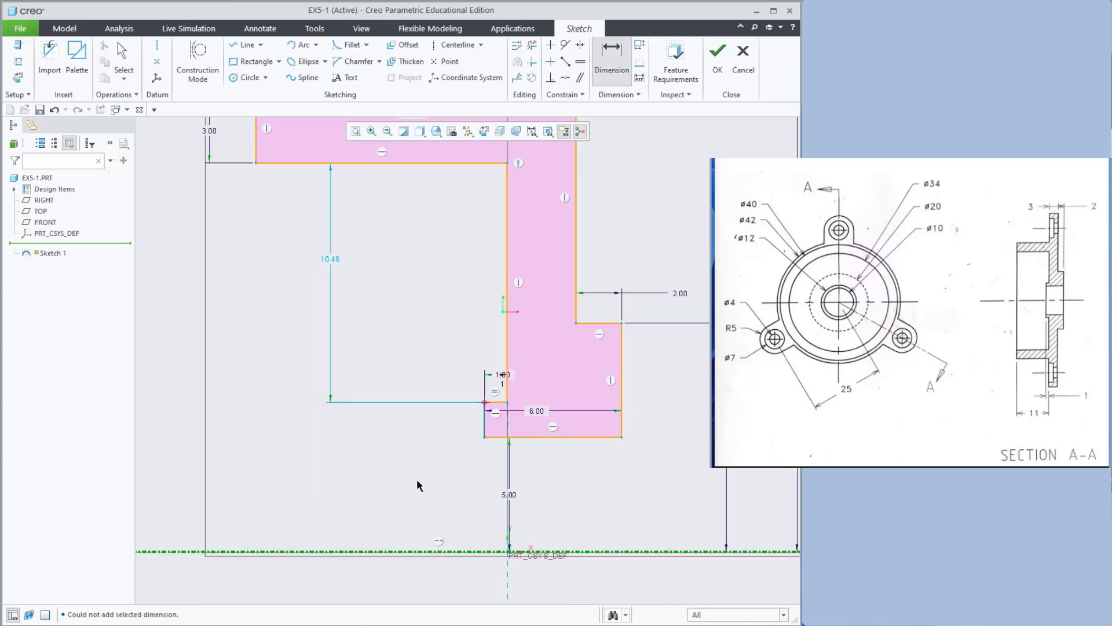
middle_click(416, 479)
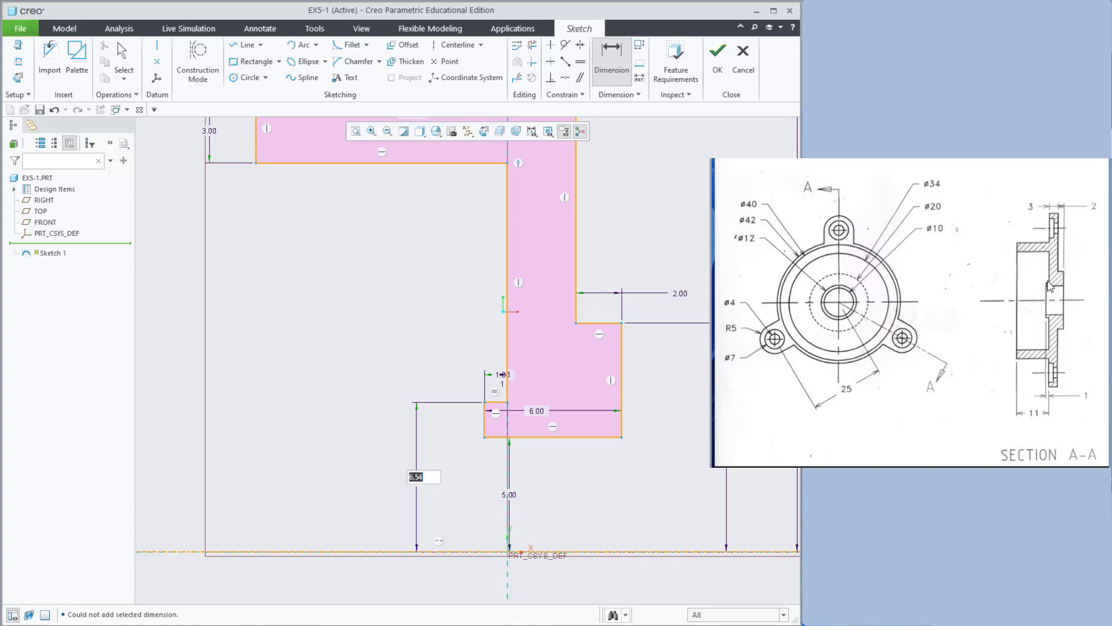
text(6)
key(Return)
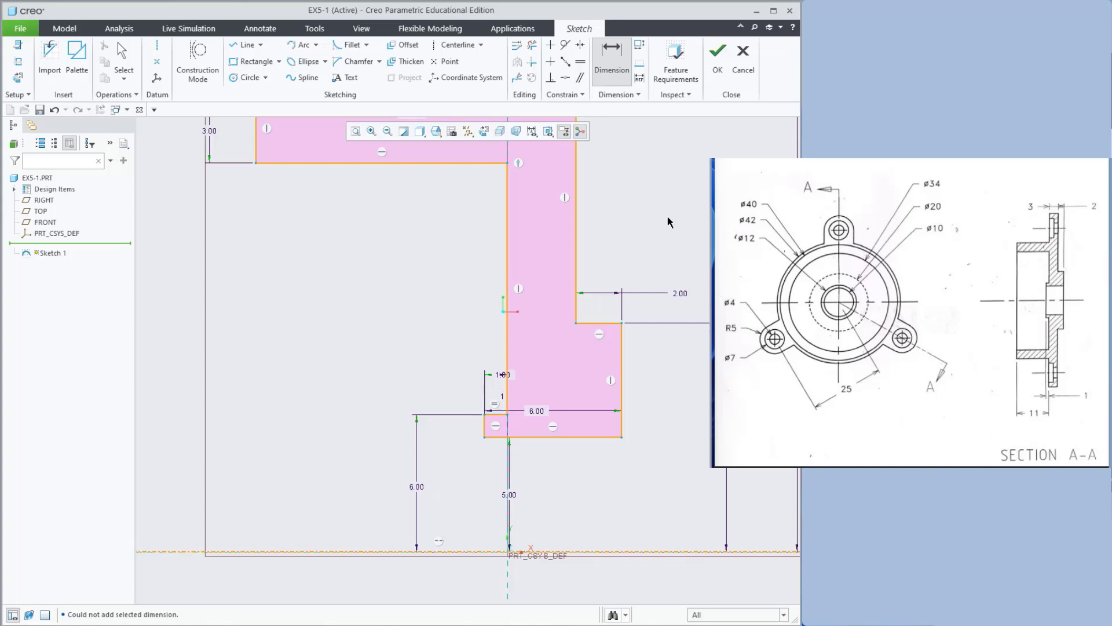
scroll(462, 306, down, 2)
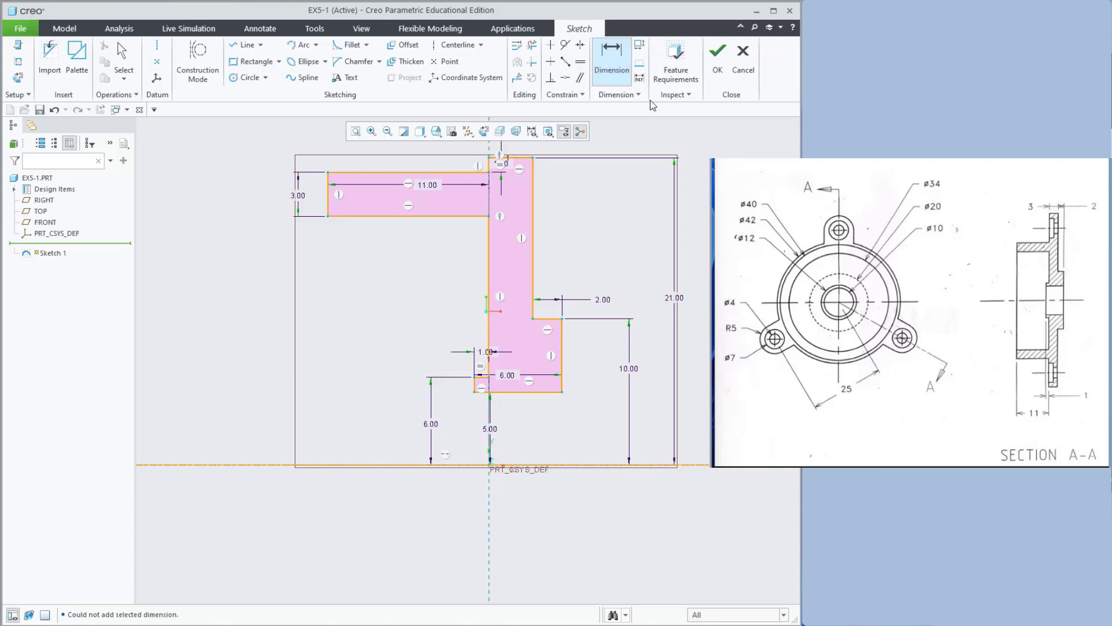
Finish Sketch 1 and revolve it 360° about its centerline into the solid cover.
click(719, 60)
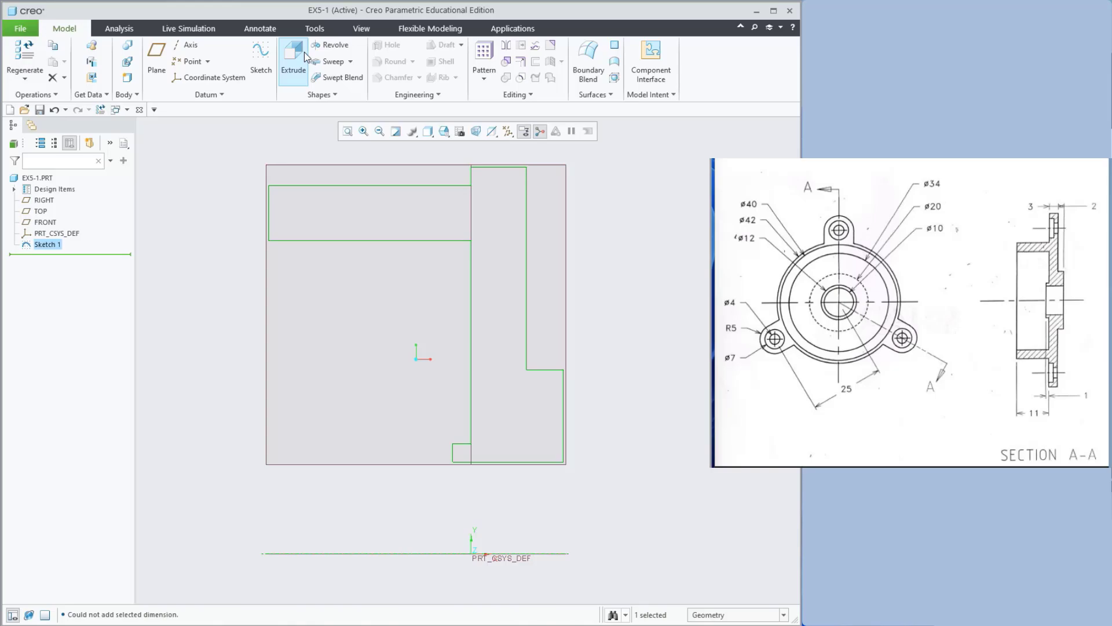
click(335, 50)
middle_drag(570, 363, 619, 278)
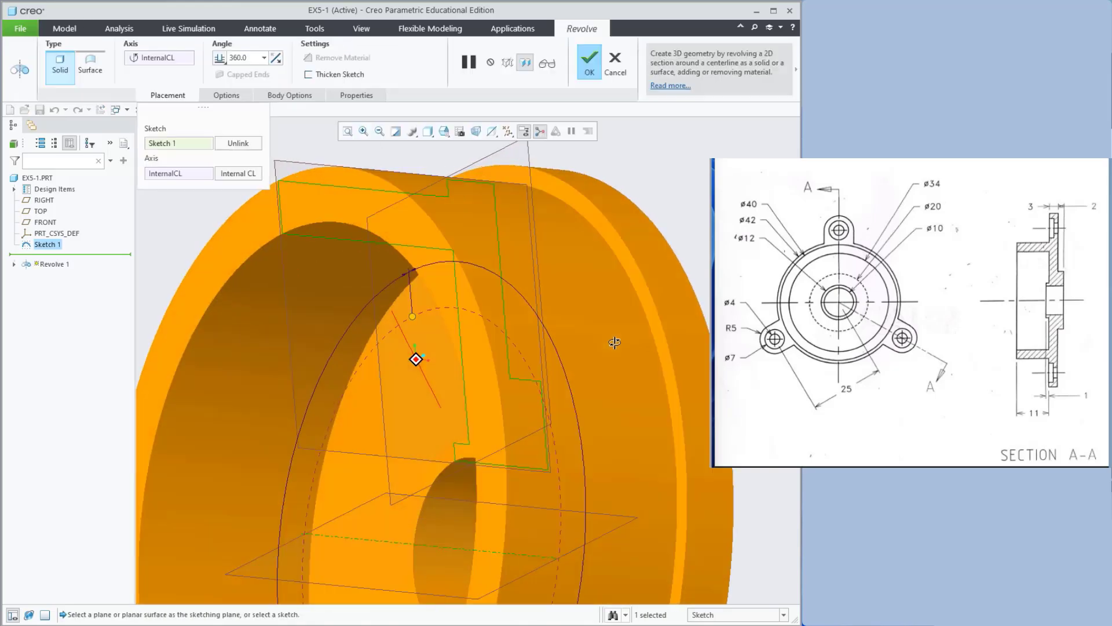
key(ctrl+d)
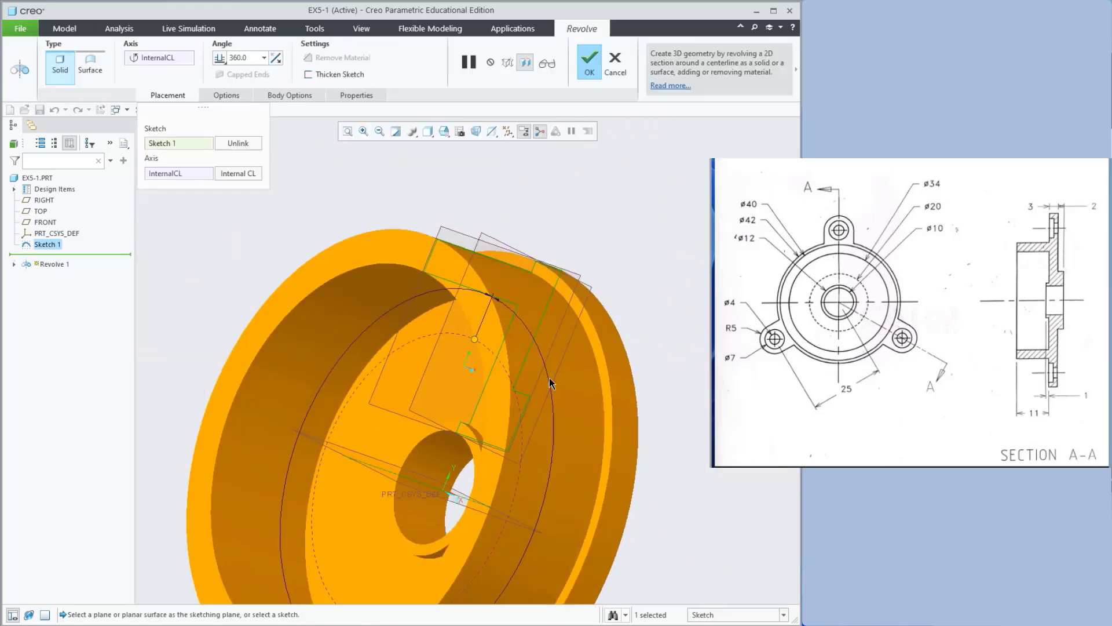
mouse_move(672, 420)
middle_down()
mouse_move(507, 275)
mouse_move(618, 443)
mouse_move(579, 454)
middle_up()
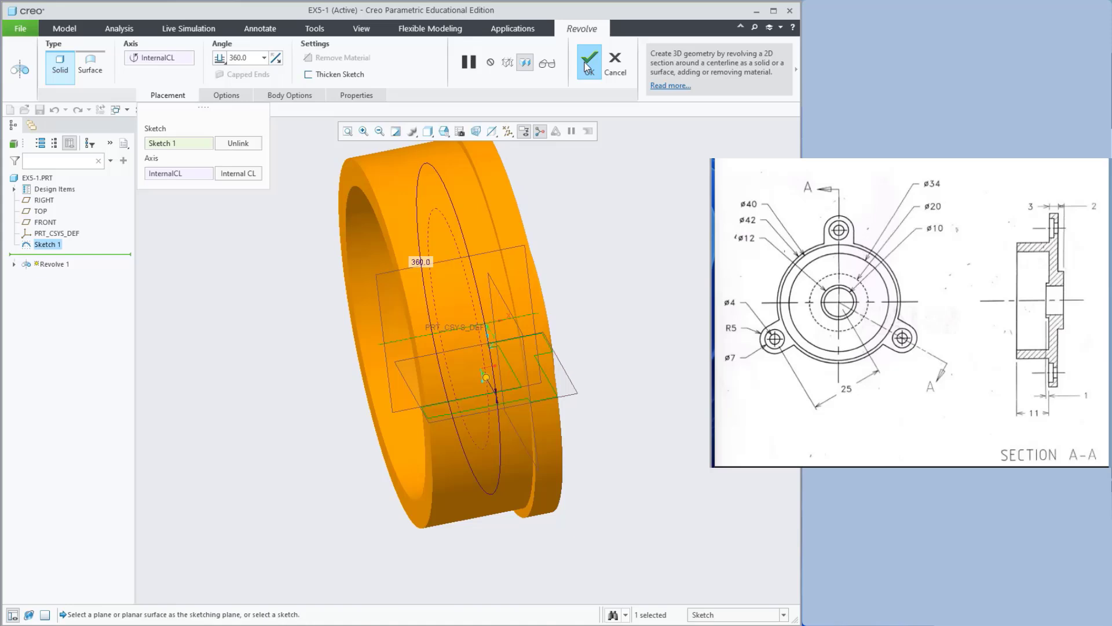
click(589, 62)
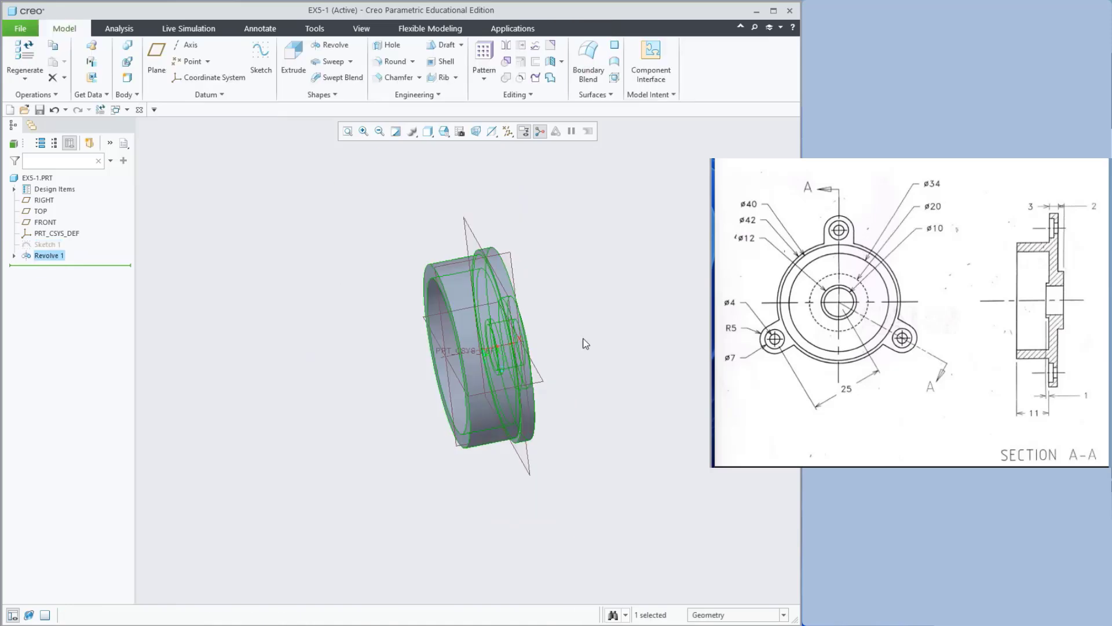
Orbit the revolved cover from several angles, then select the RIGHT datum plane.
middle_drag(612, 346, 690, 335)
click(684, 251)
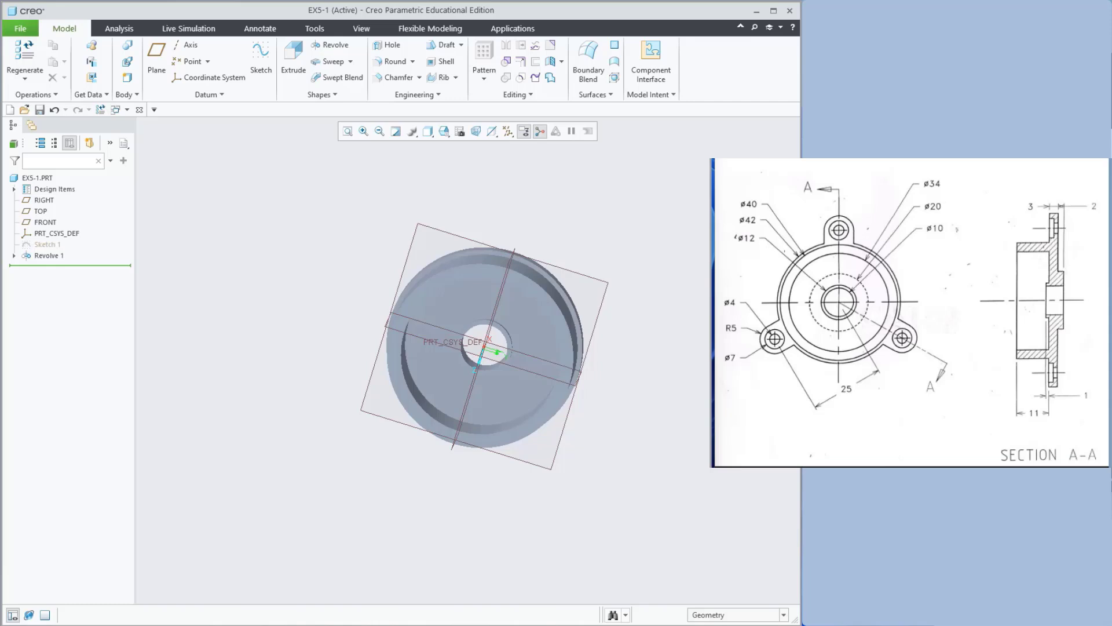
mouse_move(669, 330)
middle_down()
mouse_move(591, 291)
mouse_move(536, 338)
middle_up()
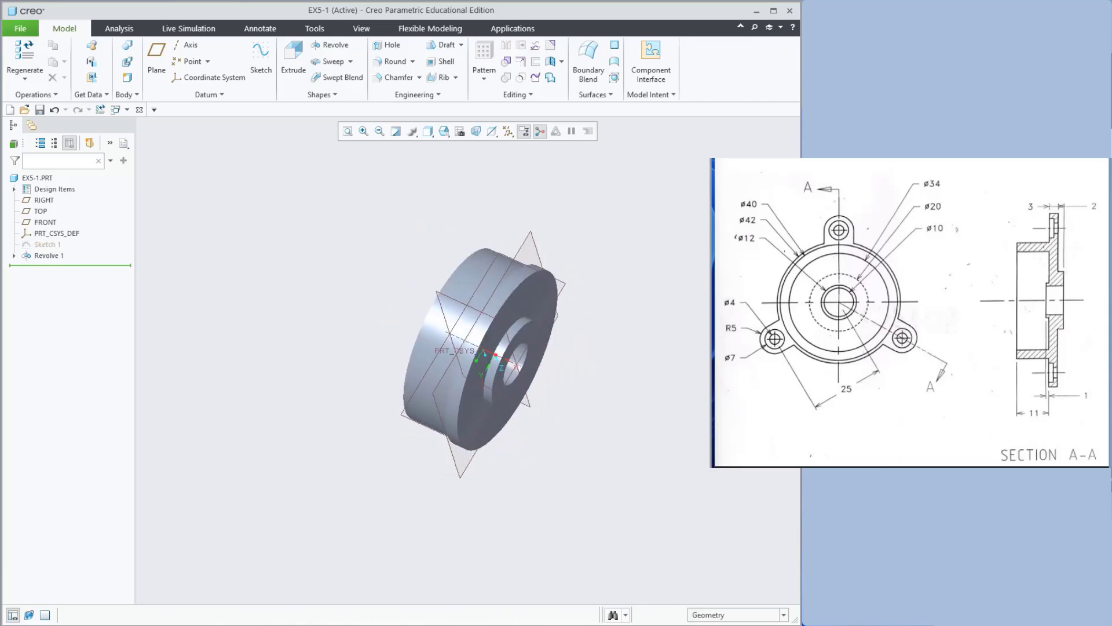
middle_drag(643, 290, 576, 276)
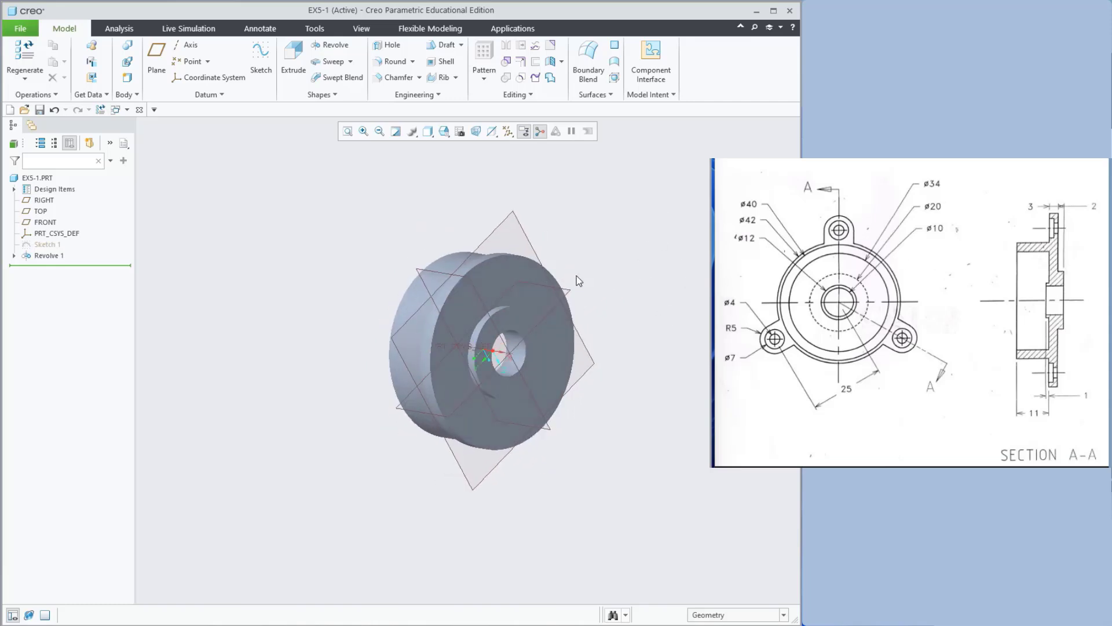
click(517, 219)
Start Sketch 2 on the RIGHT plane, oriented flat in Sketch View.
click(261, 61)
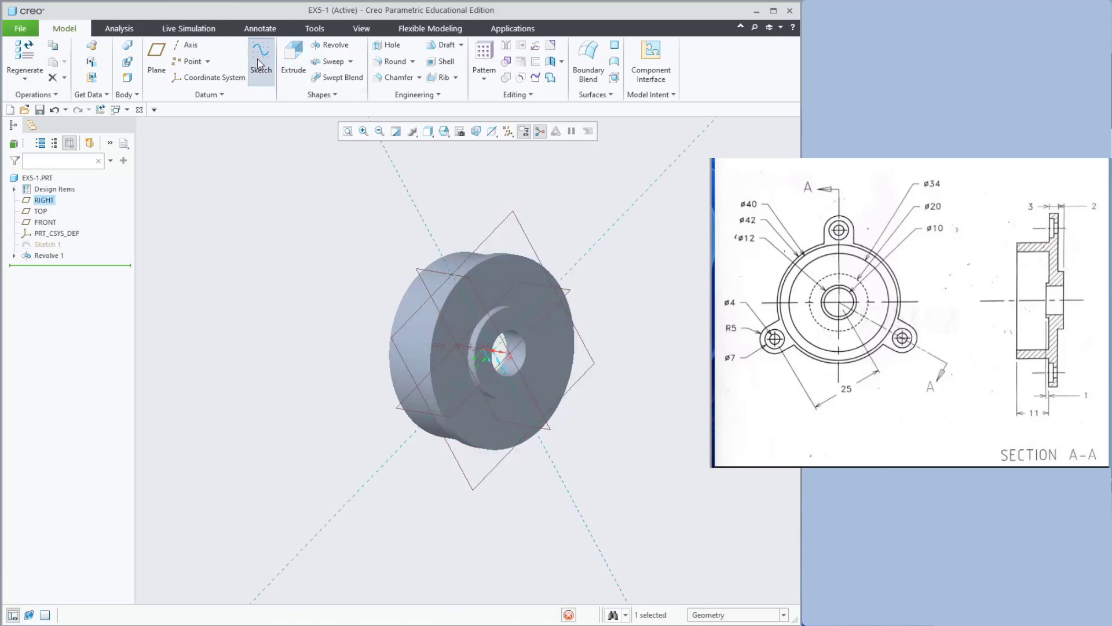
click(484, 133)
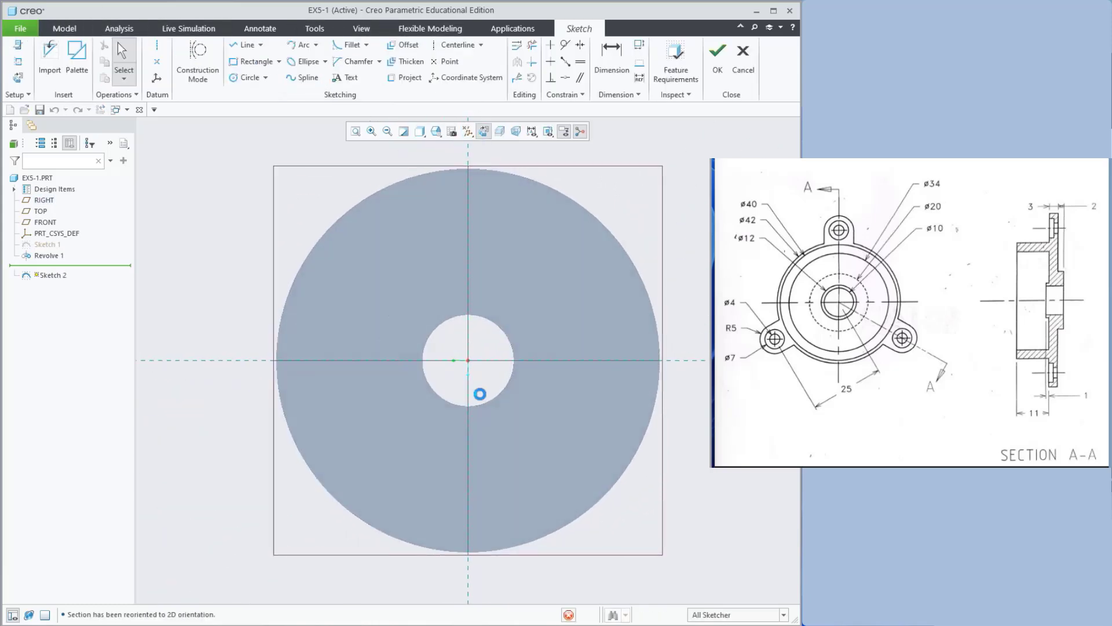
scroll(462, 297, up, 2)
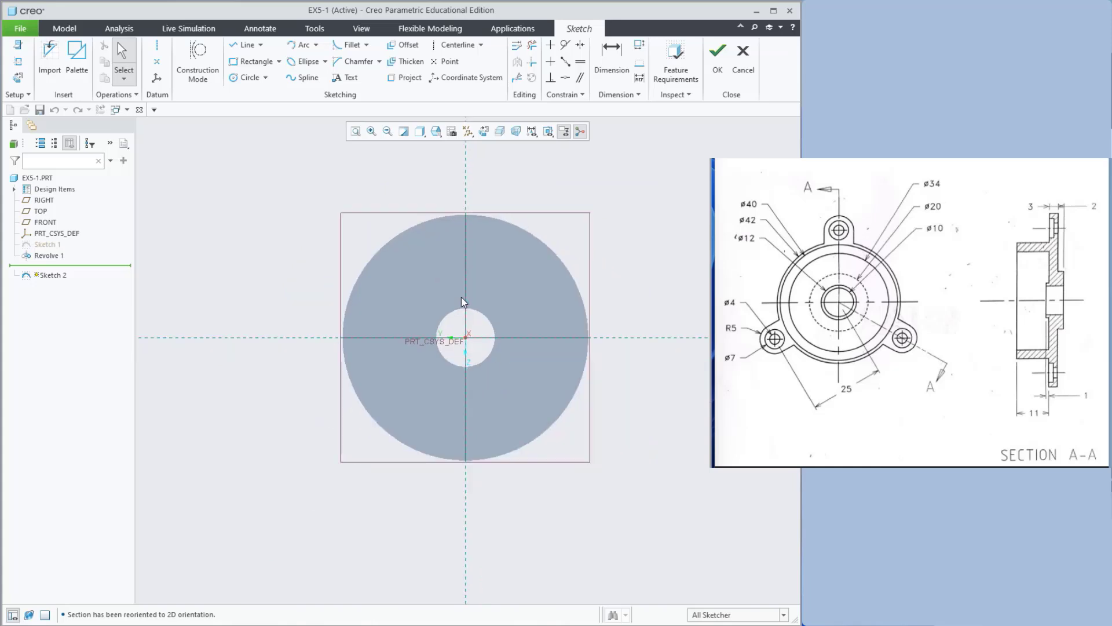
scroll(462, 296, up, 1)
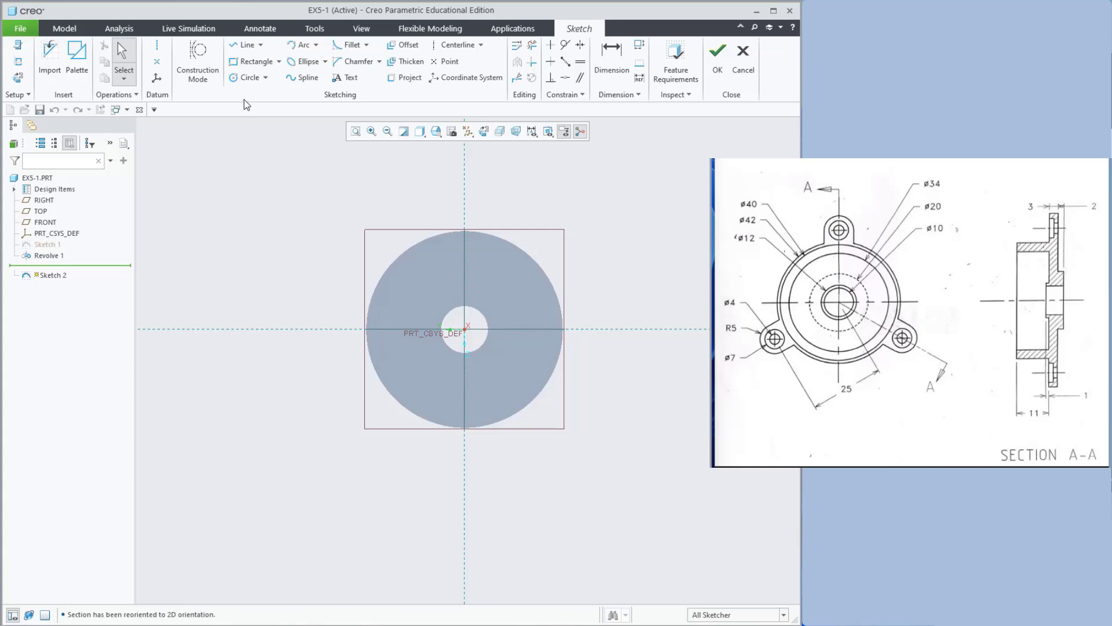
Draw a circle on the vertical centerline above the disc, sized Ø10 and centred 25 from the origin.
click(247, 78)
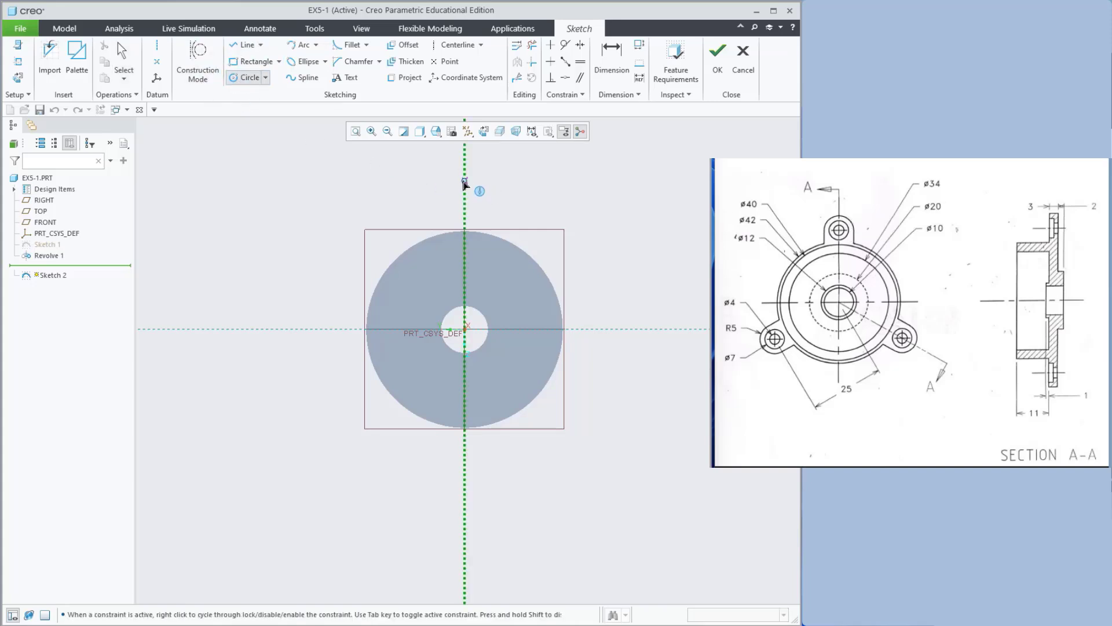
click(464, 180)
click(481, 197)
middle_click(627, 214)
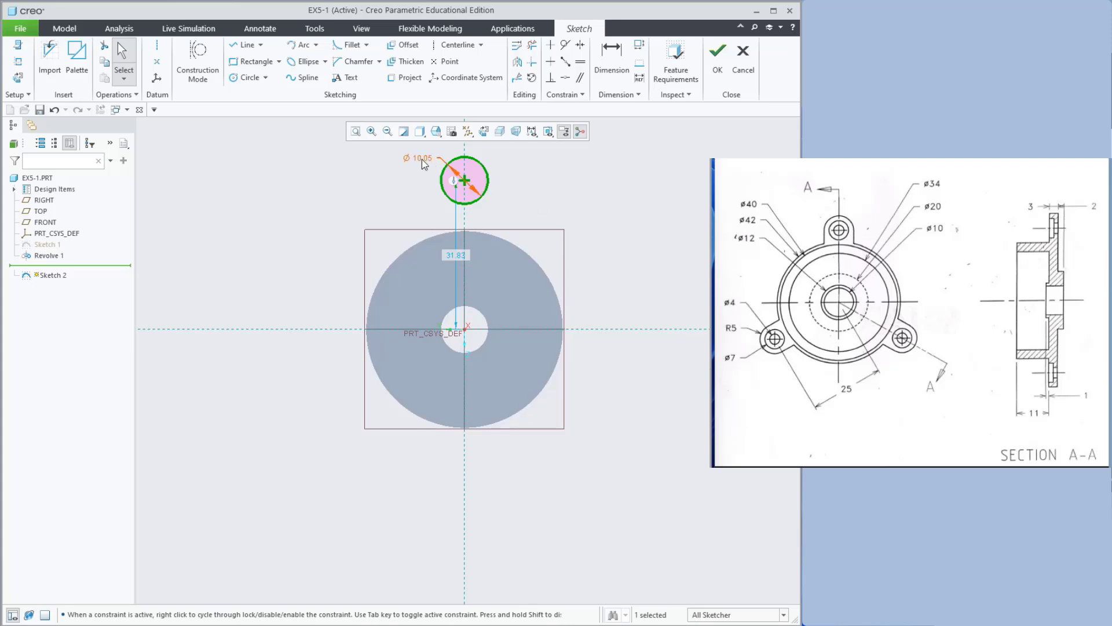
drag(446, 170, 434, 163)
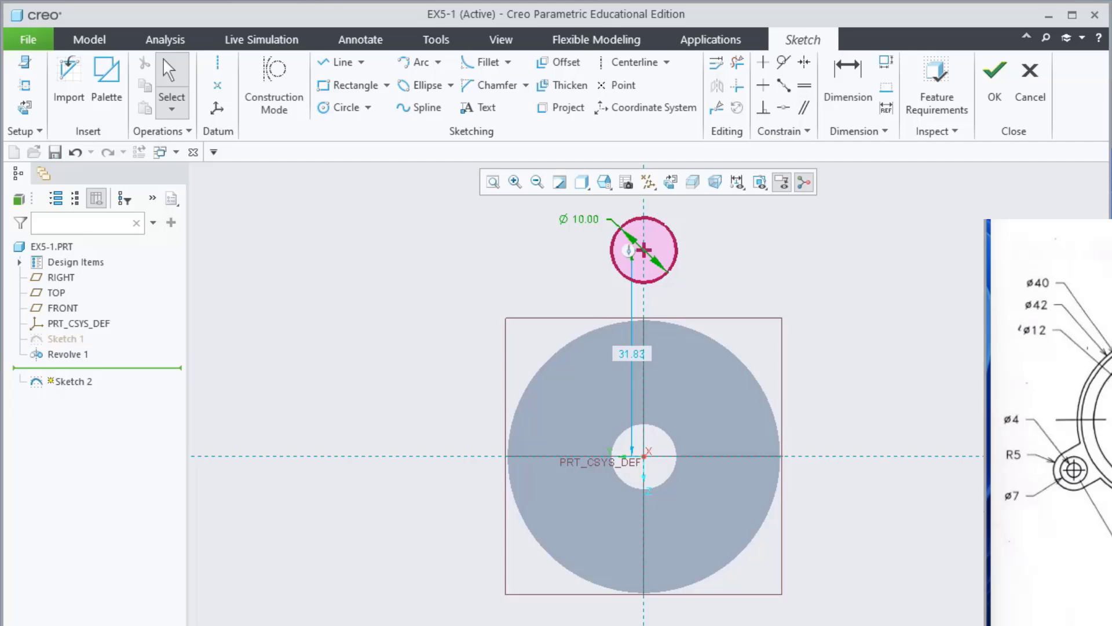
double_click(624, 363)
text(25)
key(Return)
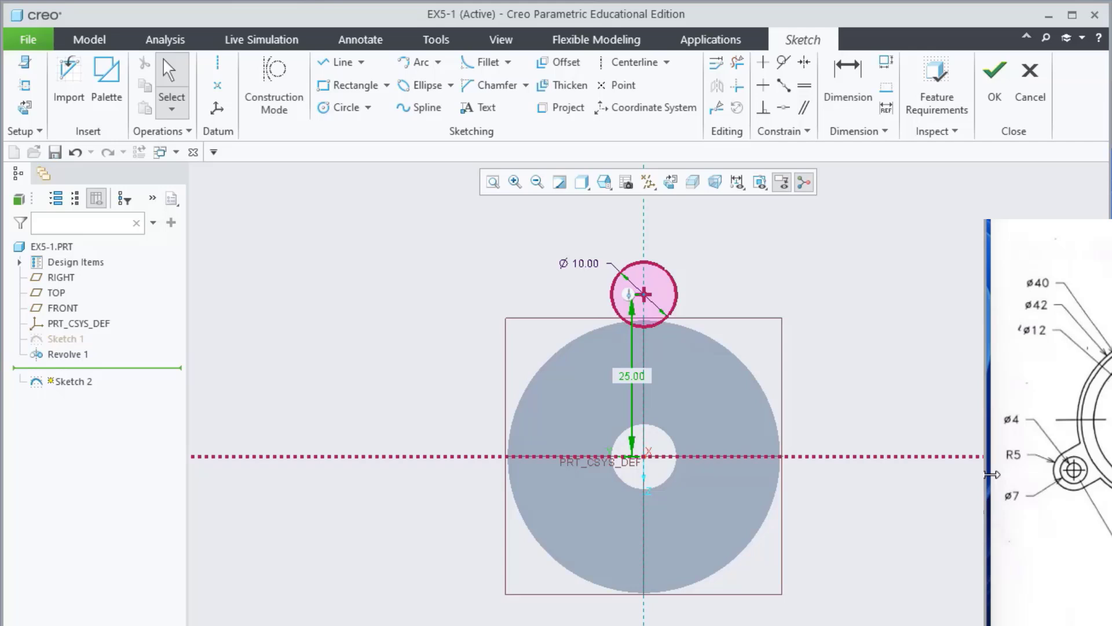
click(901, 374)
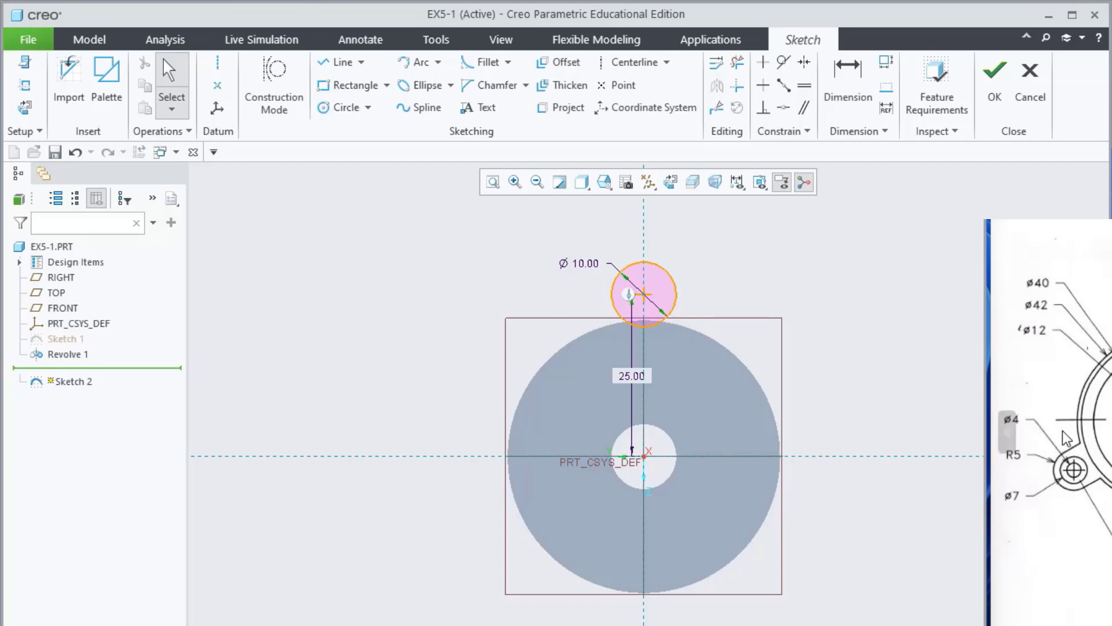
Draw two vertical lines from the small circle's sides down to the outer circle.
click(341, 108)
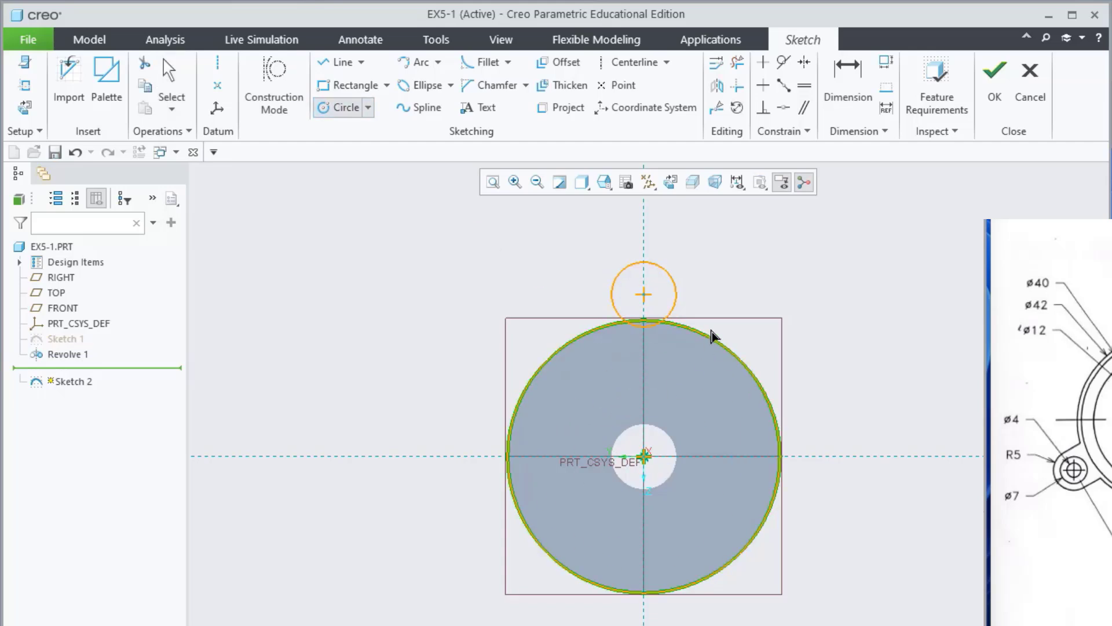
middle_click(757, 278)
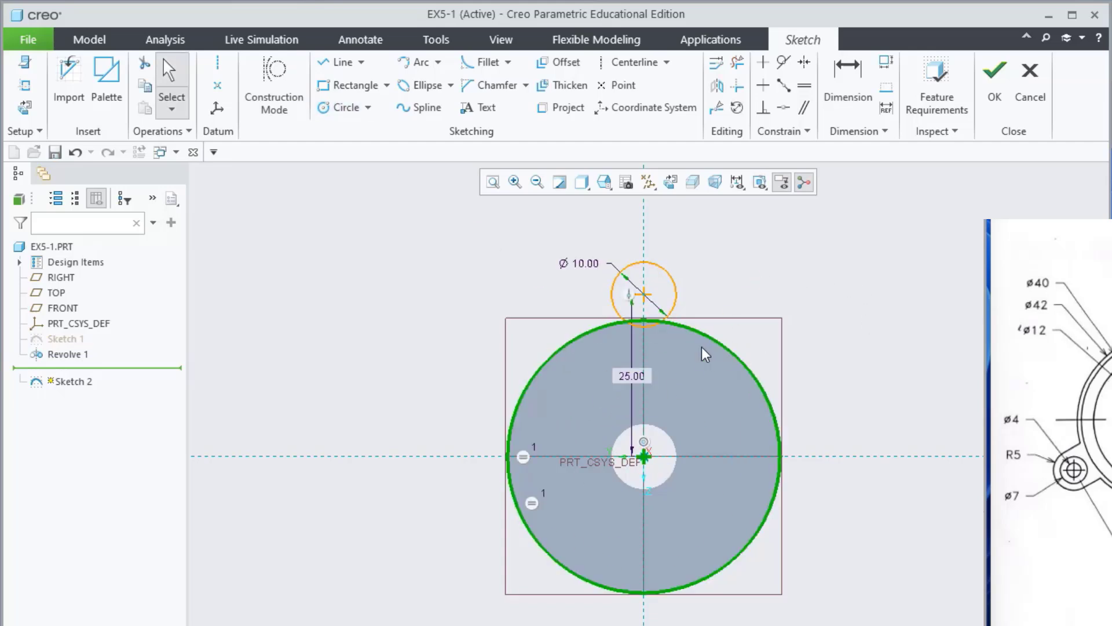
scroll(705, 354, up, 1)
shift+middle_drag(702, 347, 644, 377)
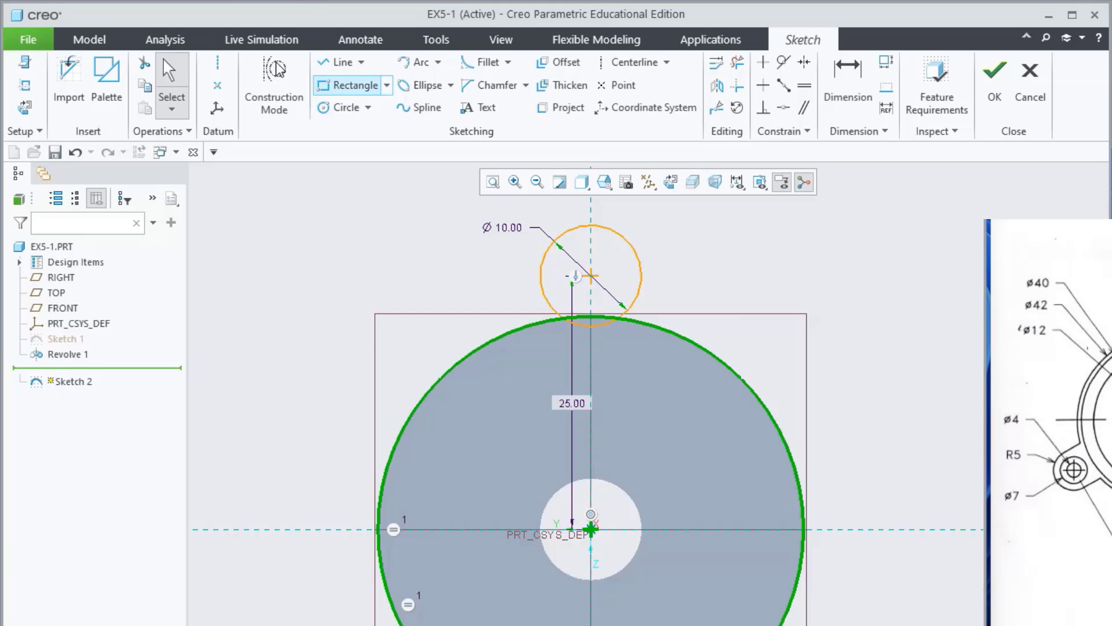
click(363, 63)
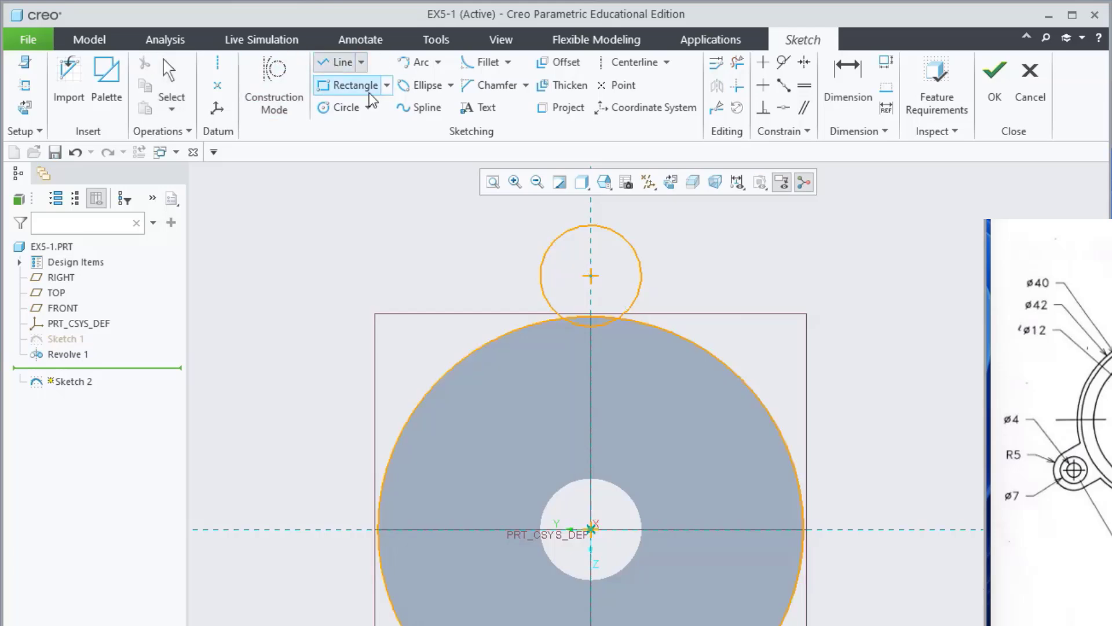
click(641, 276)
click(641, 321)
middle_click(734, 275)
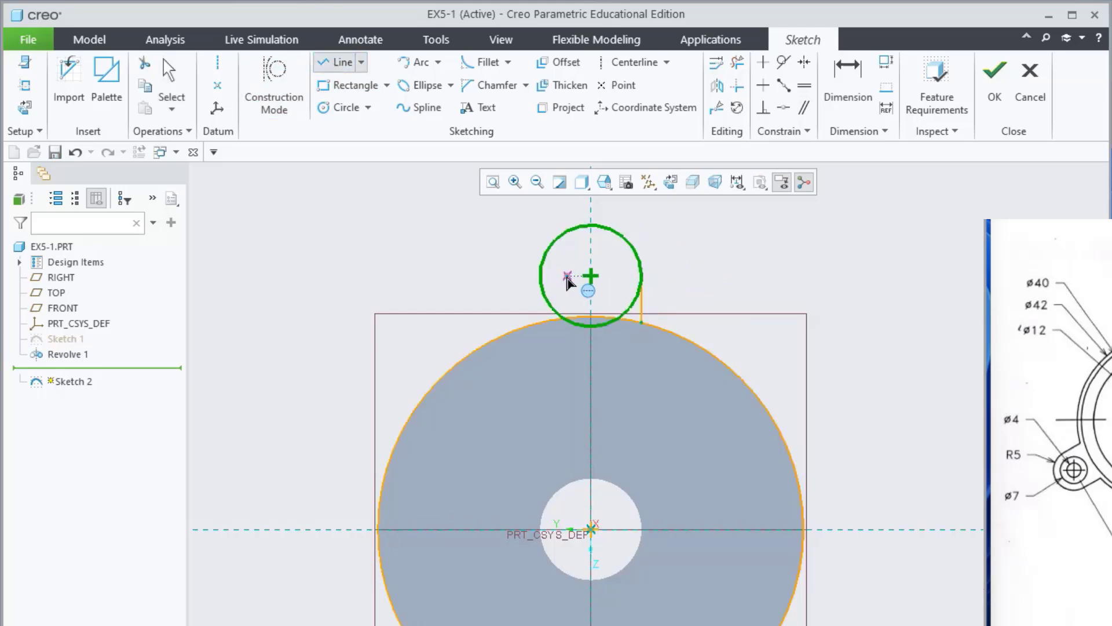
click(541, 277)
click(541, 321)
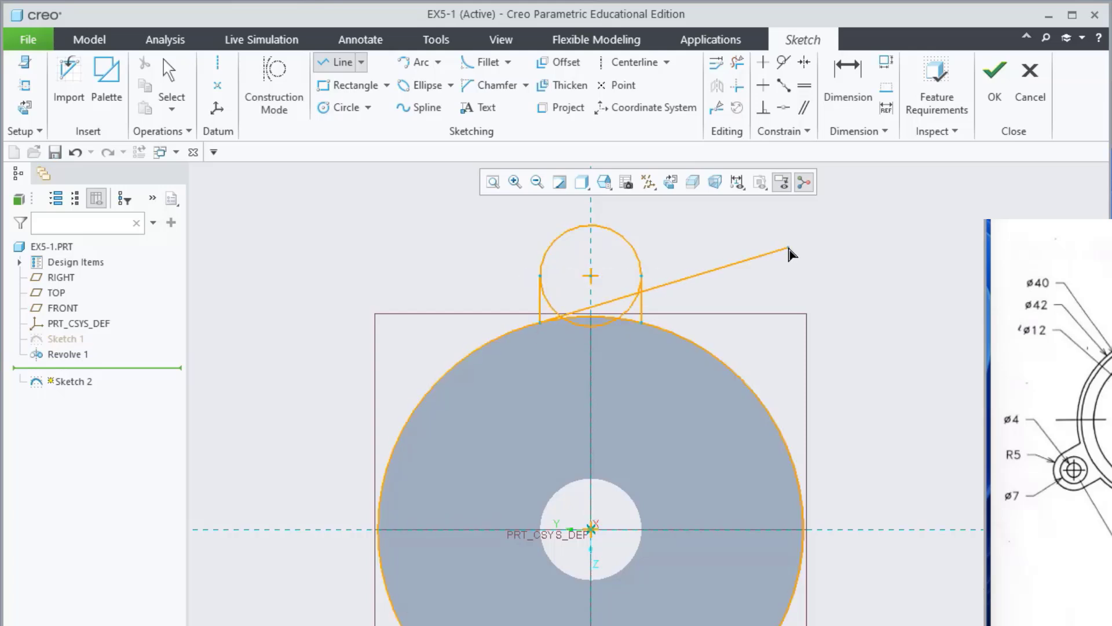
middle_click(803, 263)
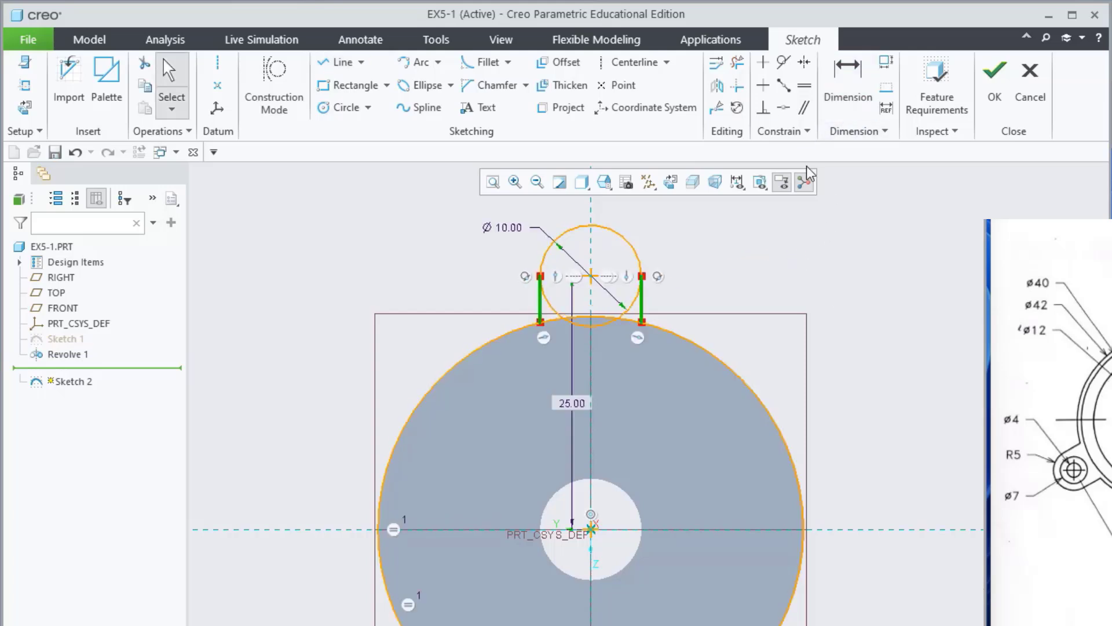
Trim the small circle's lower arc and switch the display to wireframe.
click(738, 63)
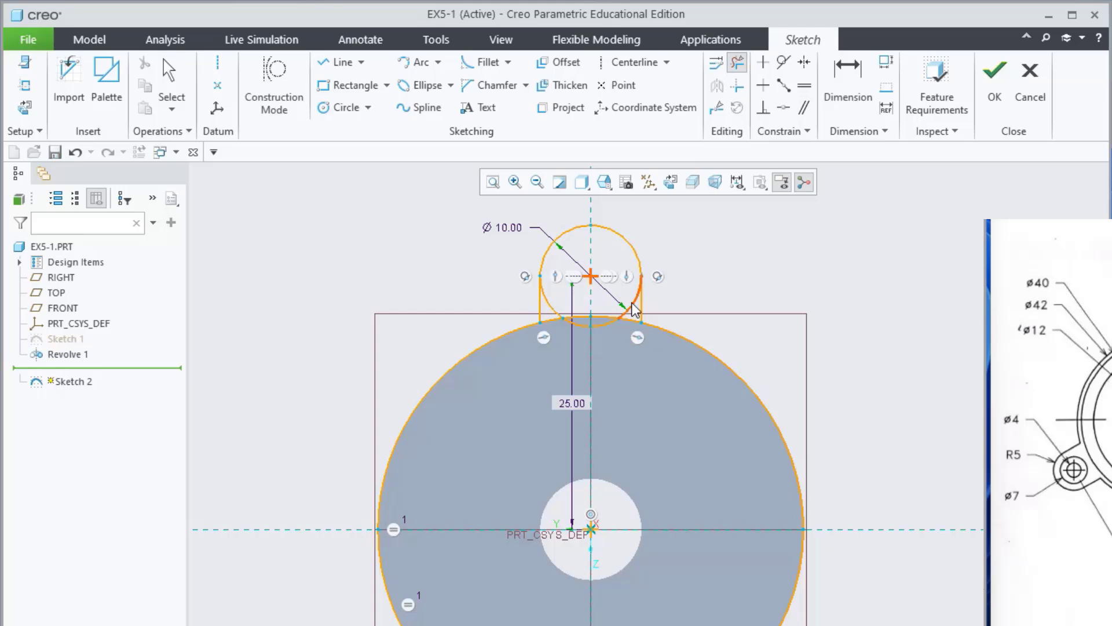
click(632, 309)
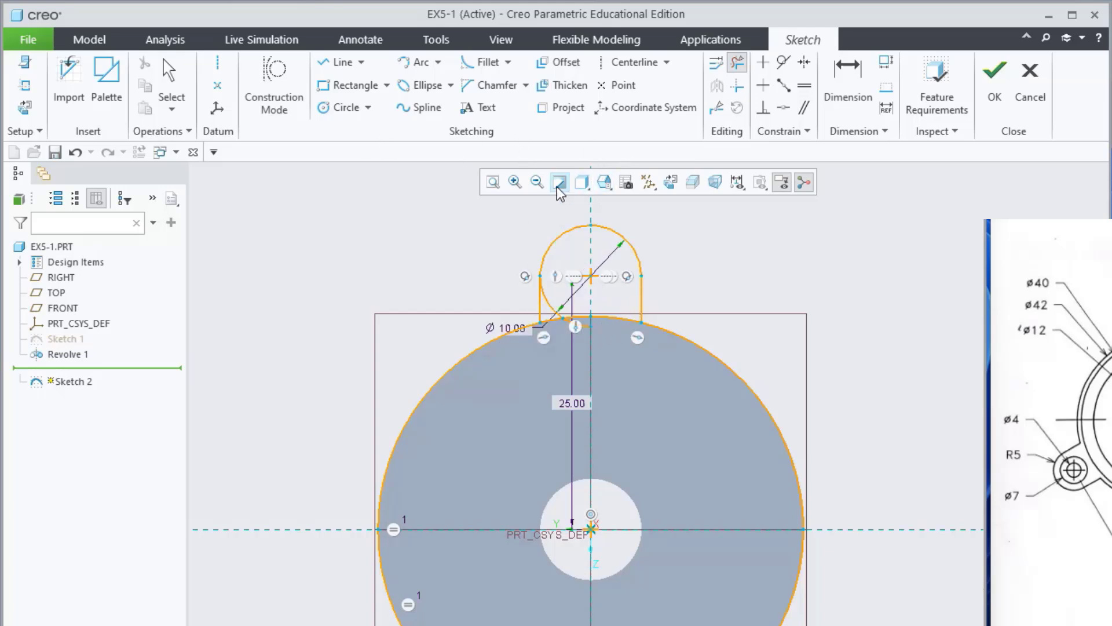
click(583, 183)
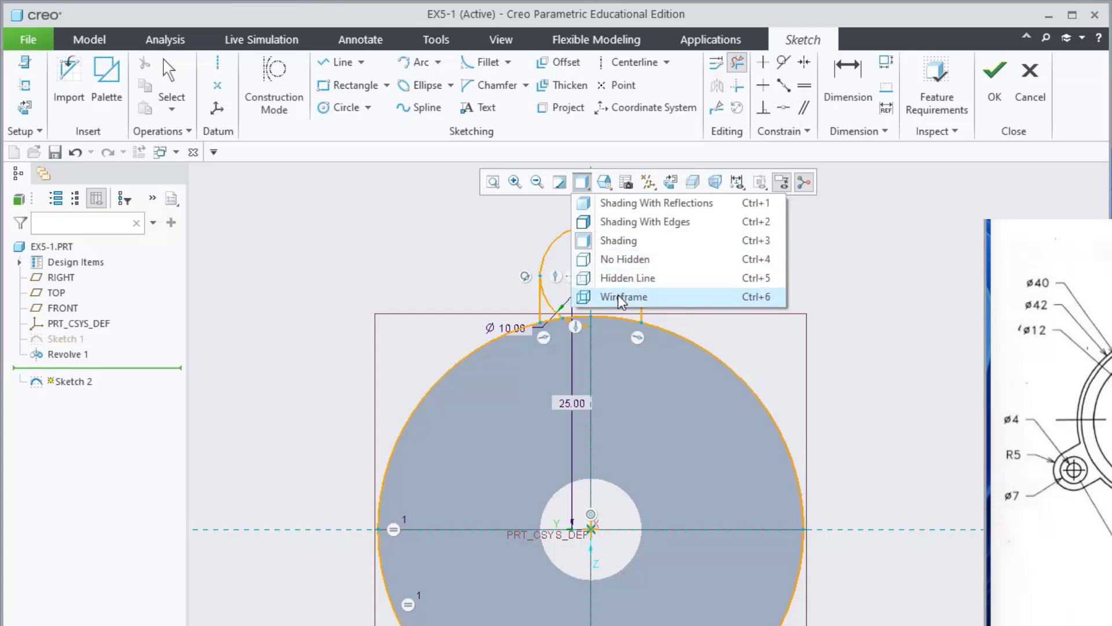
click(622, 261)
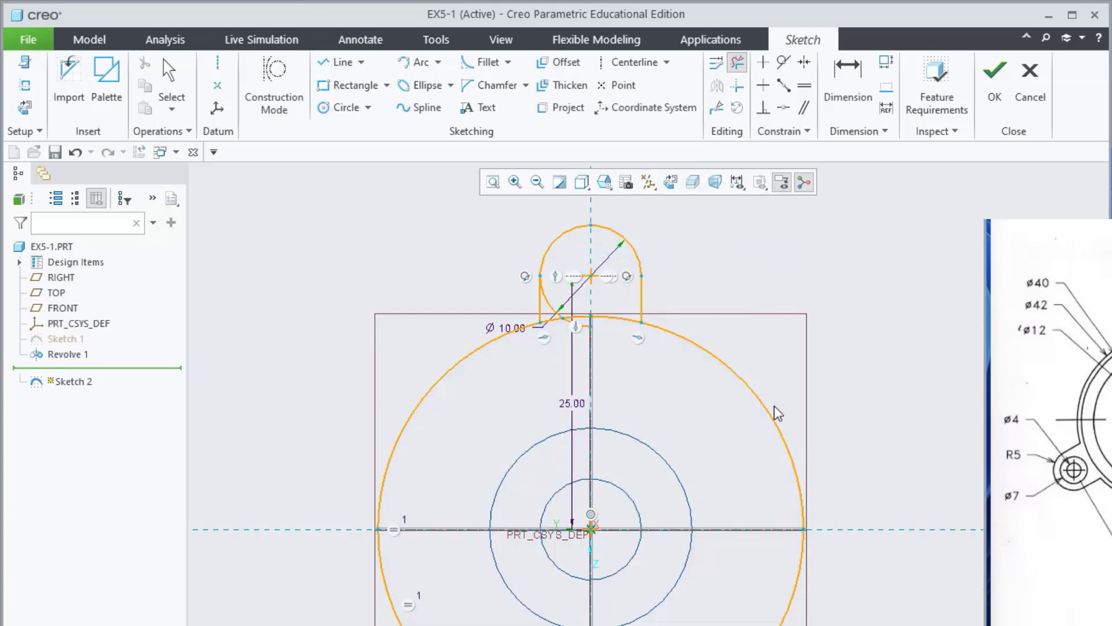
Trim away the unwanted outer-circle arcs and the leftover arcs at the ear base.
click(752, 402)
click(788, 601)
click(381, 565)
click(409, 430)
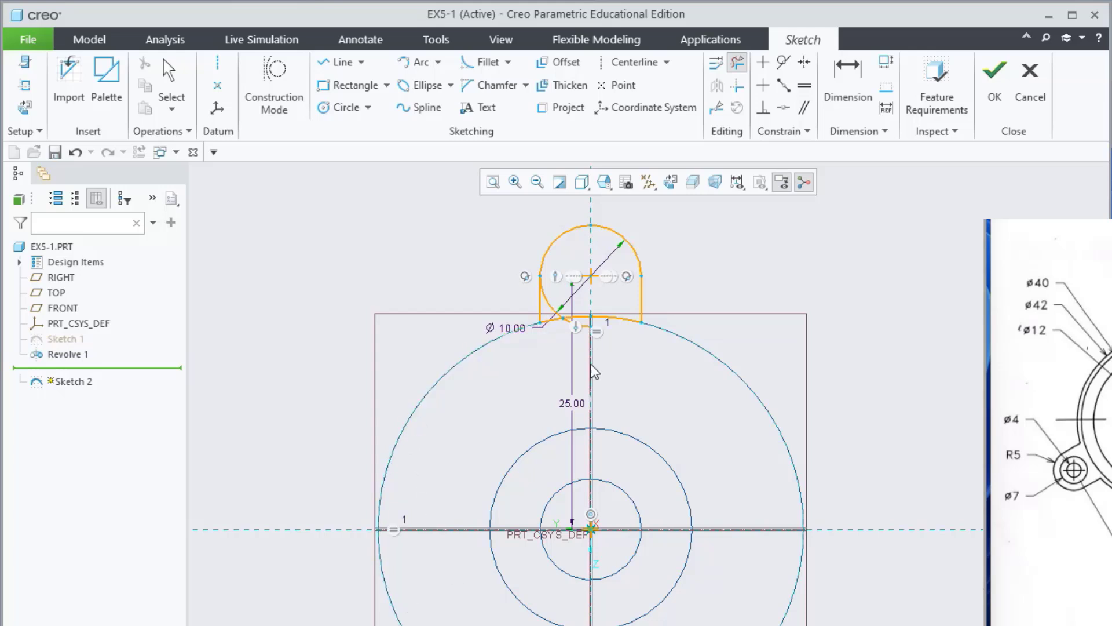
scroll(543, 329, up, 3)
click(567, 294)
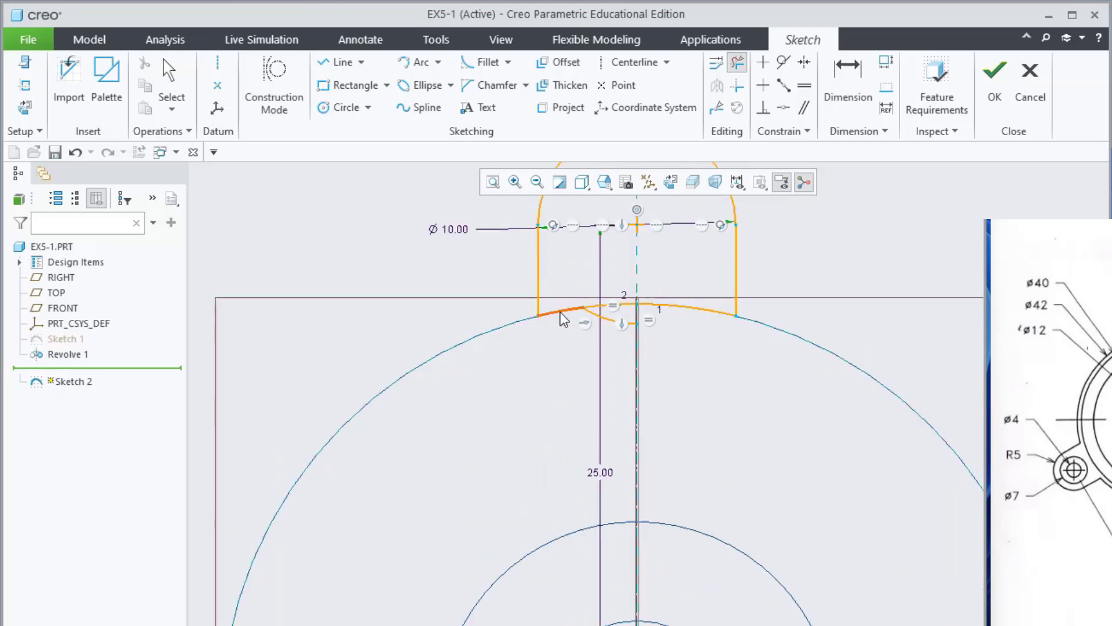
click(596, 320)
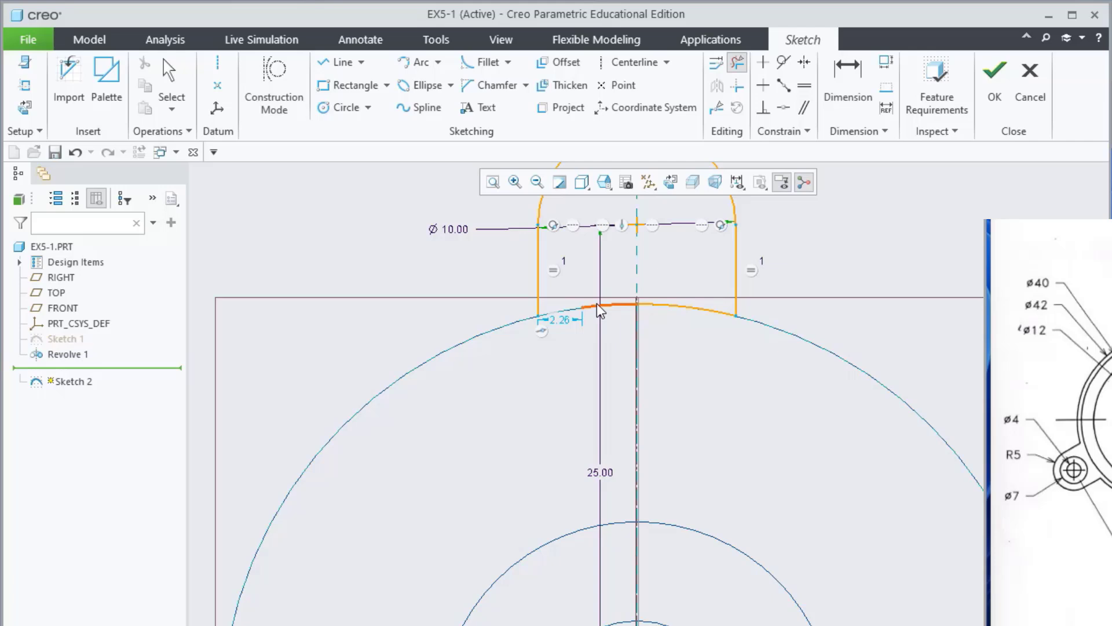
click(596, 303)
middle_click(660, 456)
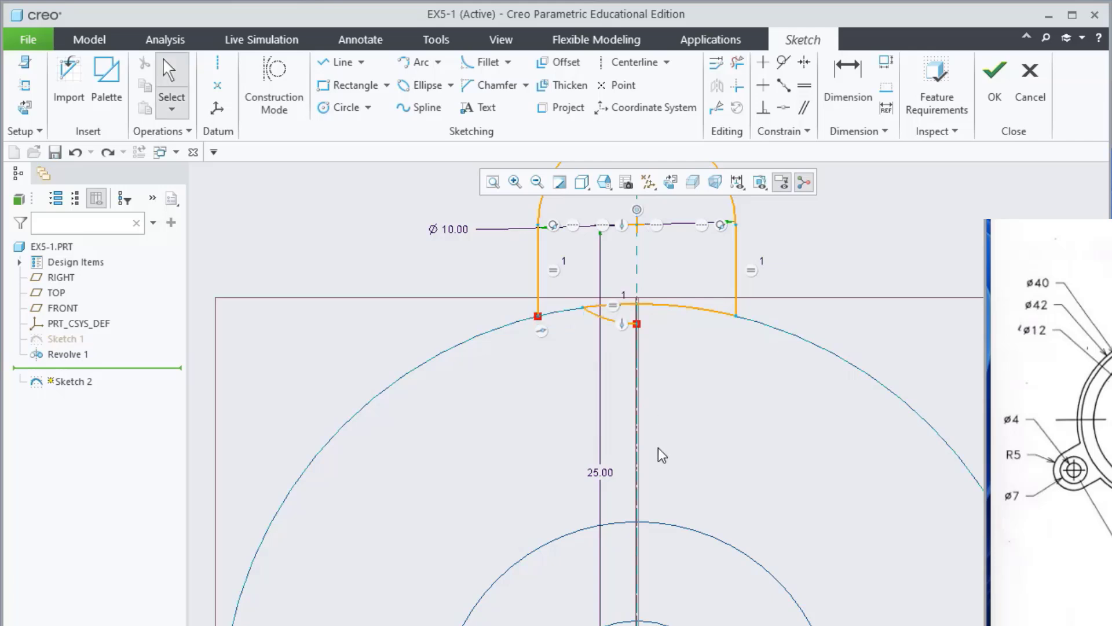
Undo the last trim and delete the short leftover arc to close the lug profile.
key(ctrl+z)
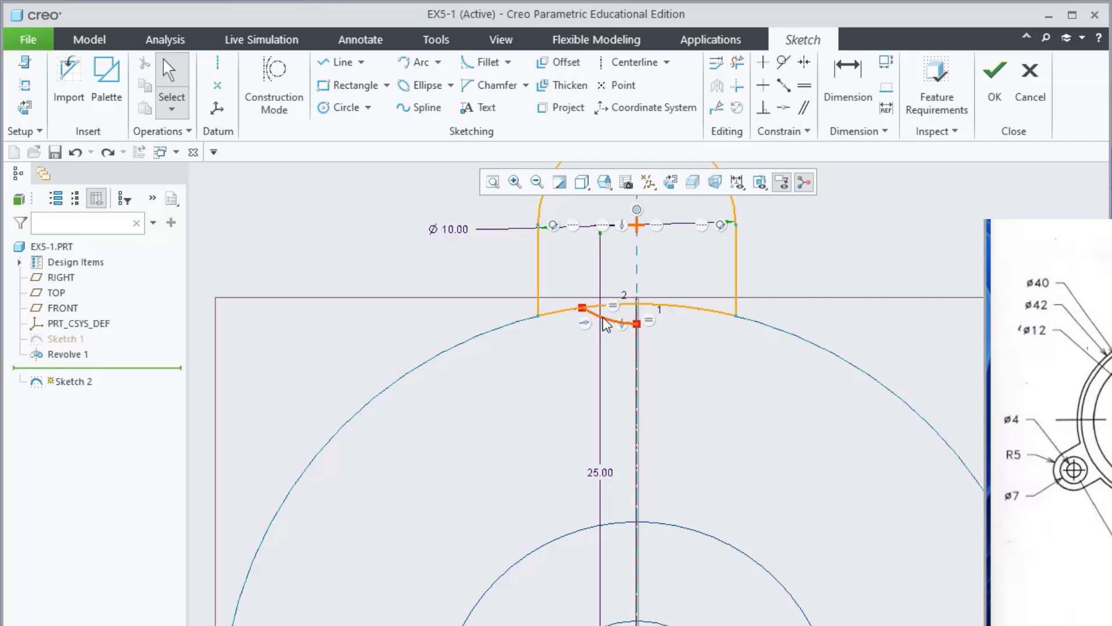
click(603, 318)
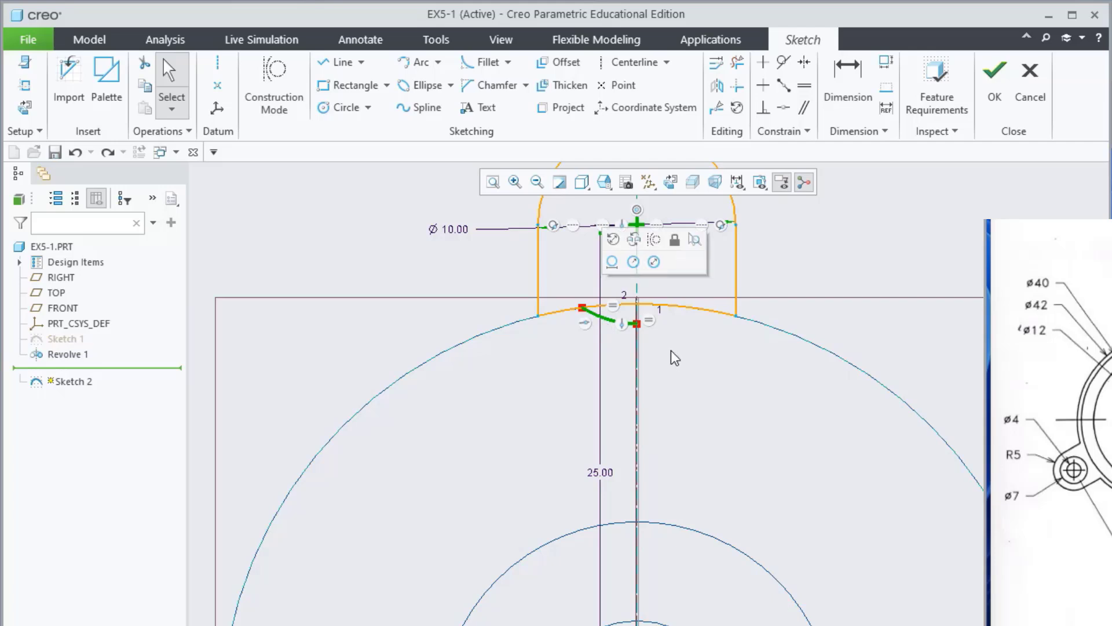
click(738, 66)
click(604, 319)
middle_click(686, 403)
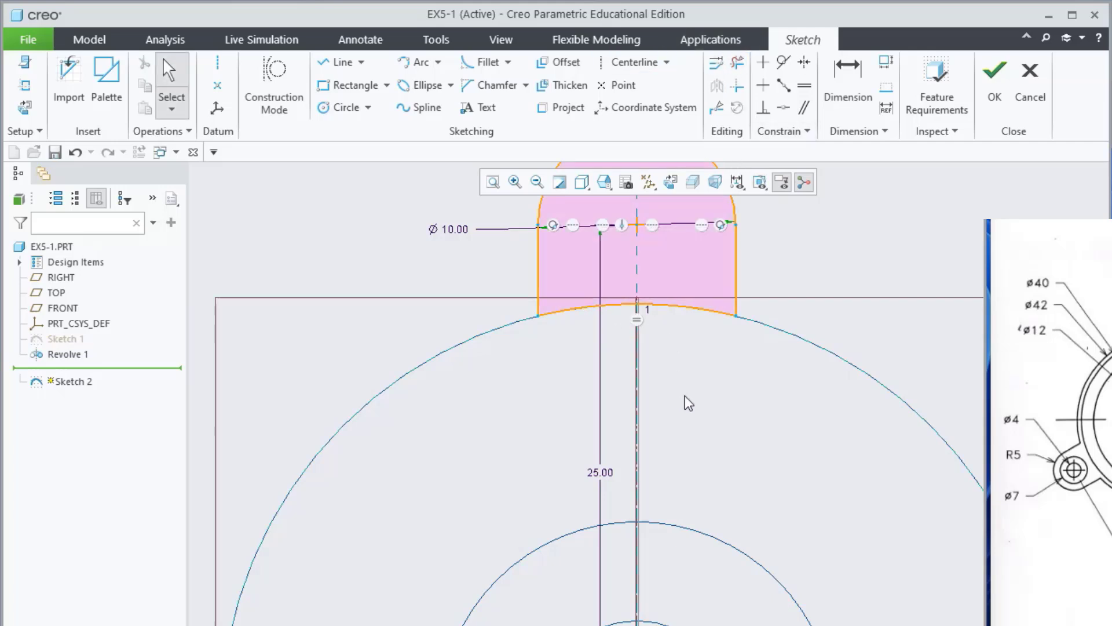
scroll(707, 430, down, 2)
scroll(740, 252, up, 1)
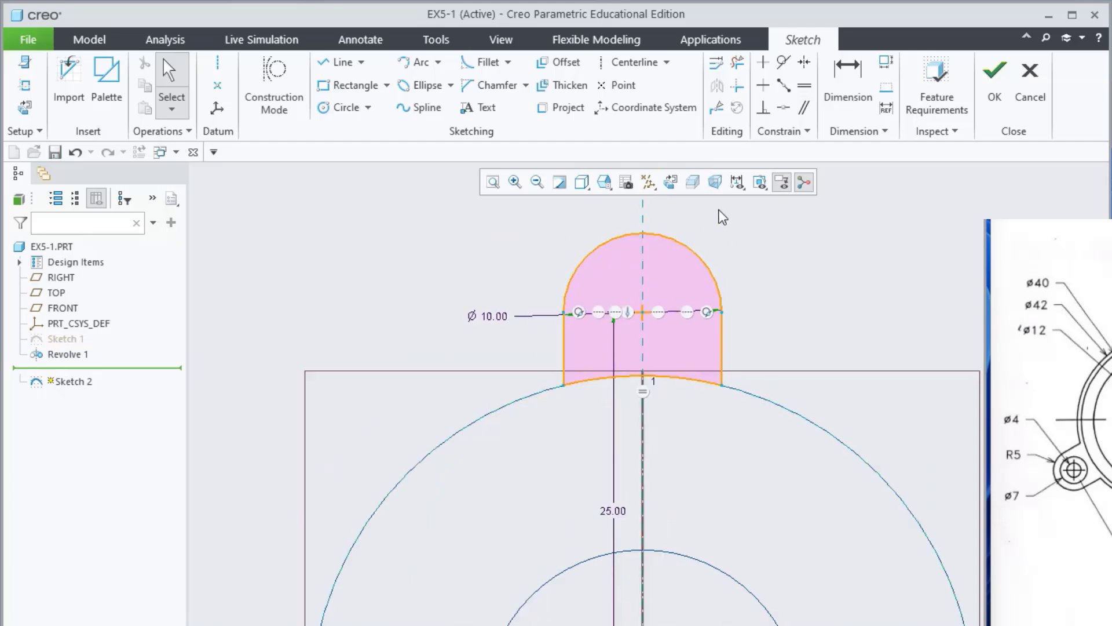
scroll(720, 216, down, 1)
scroll(592, 226, up, 2)
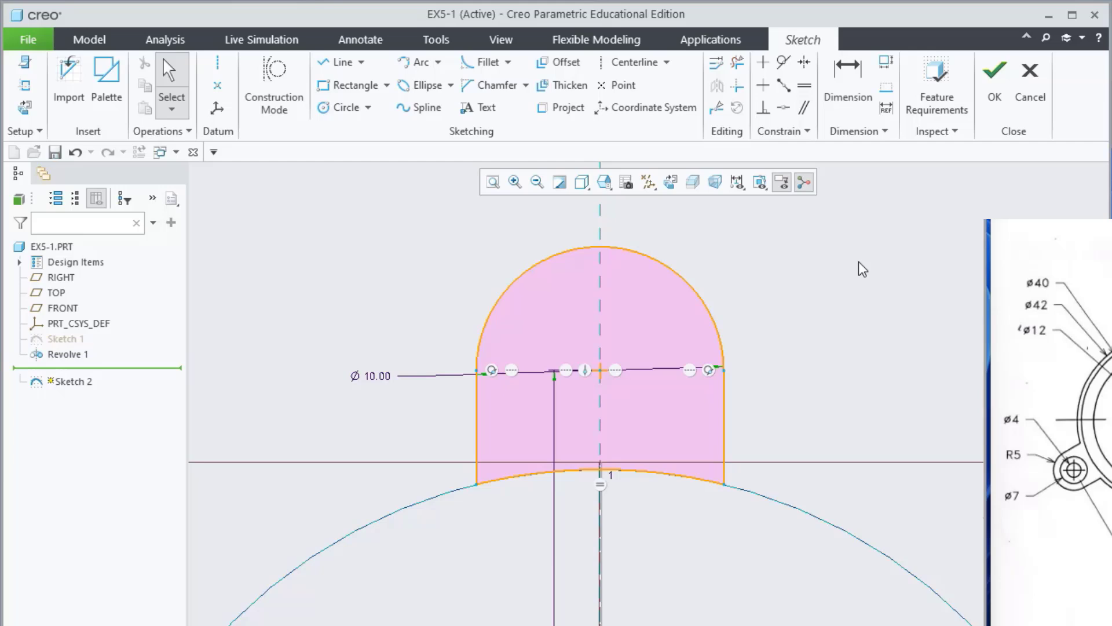
Add a Ø4 hole circle at the ear's arc centre and finish Sketch 2.
click(338, 103)
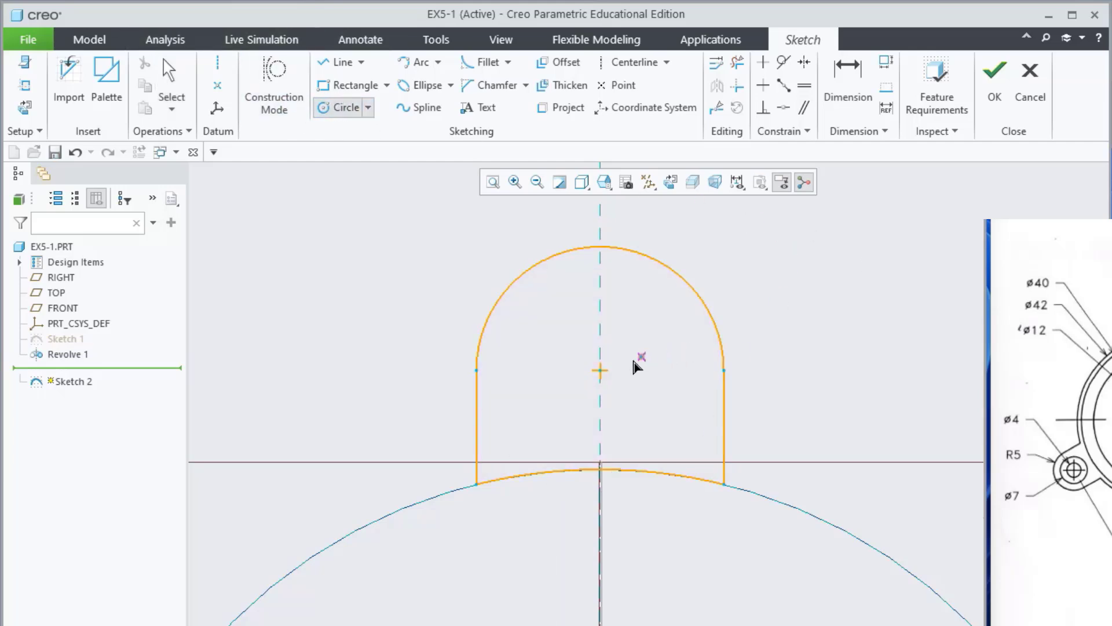
click(600, 370)
click(615, 402)
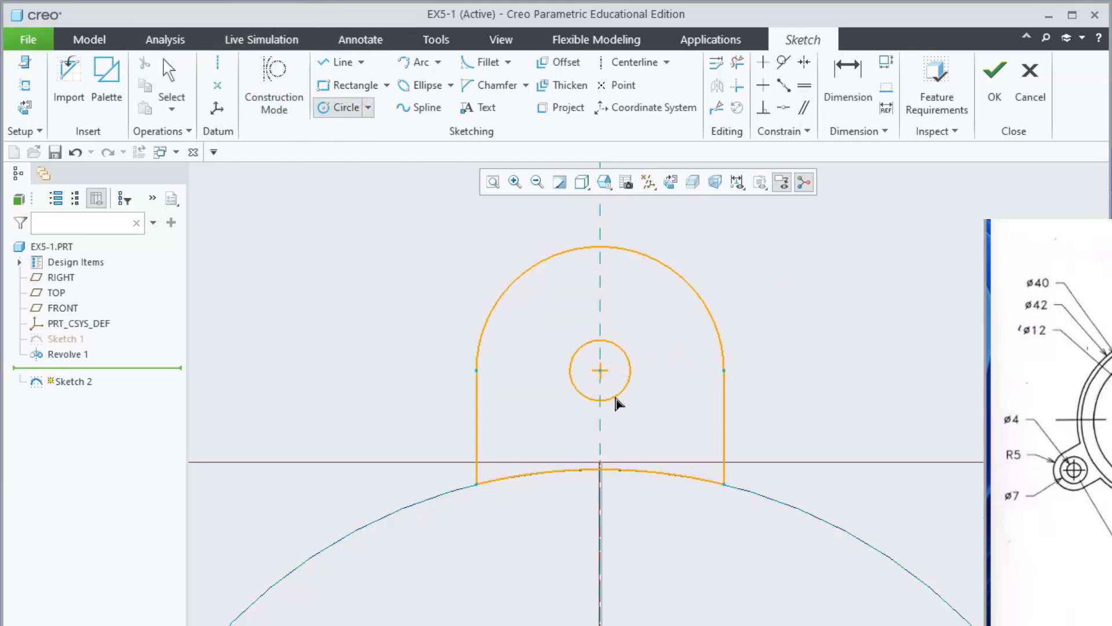
middle_click(765, 314)
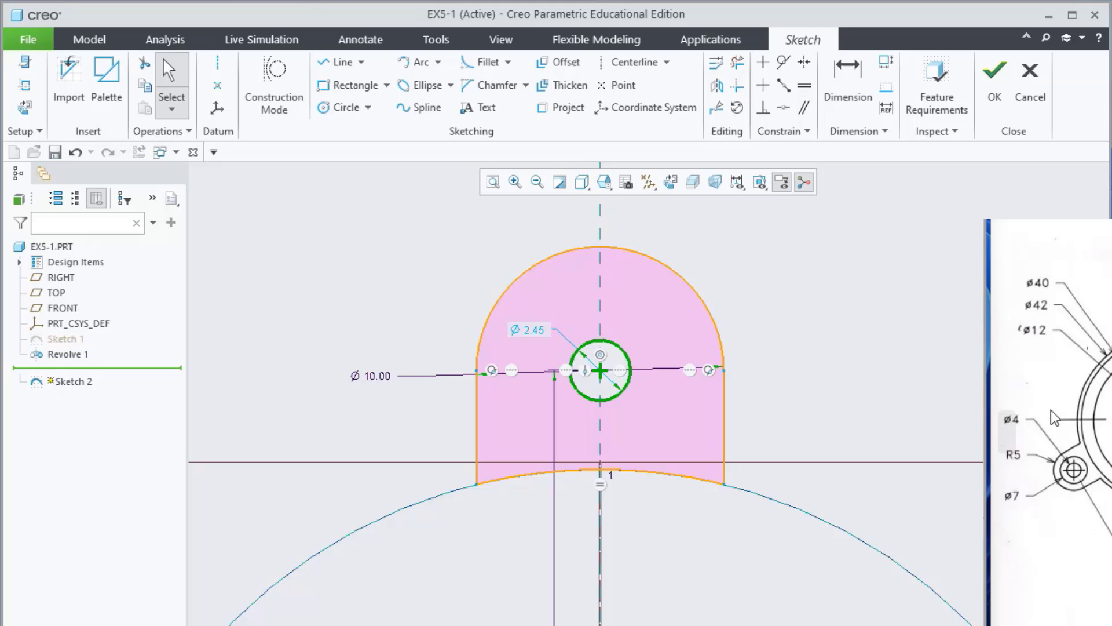
double_click(529, 331)
text(4)
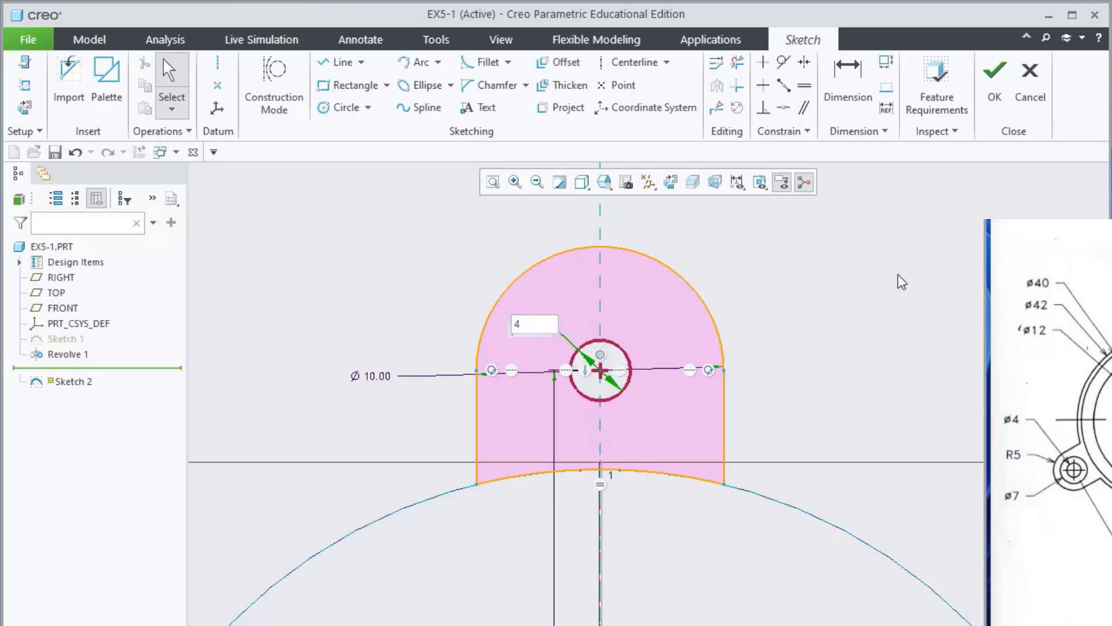
key(Return)
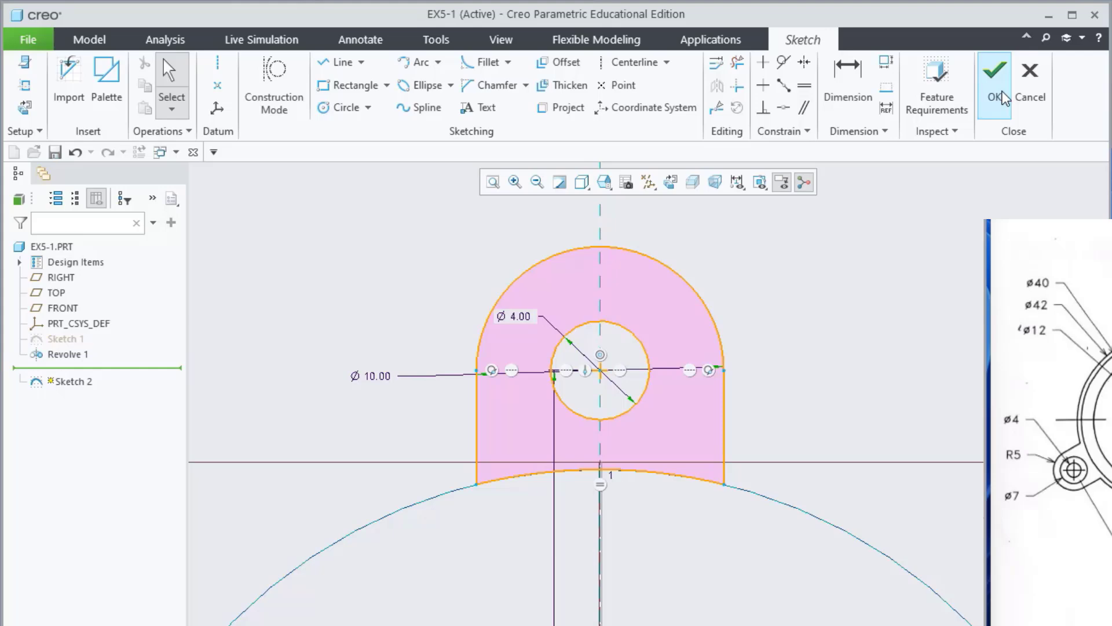
click(1004, 98)
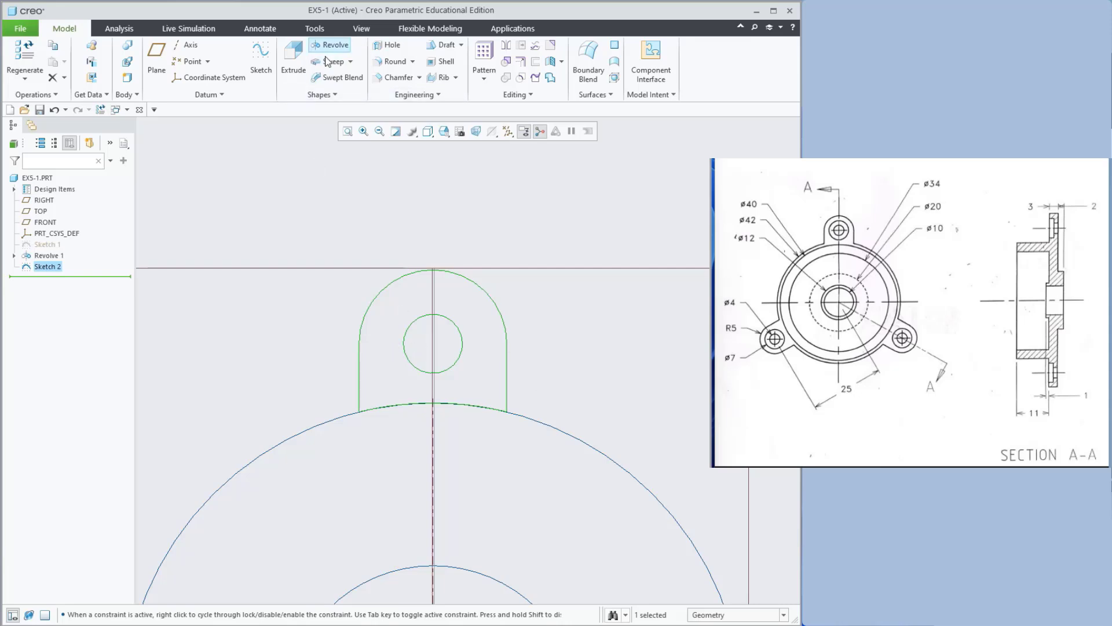
Start extruding Sketch 2 with shaded display and orbit to view the preview.
click(293, 59)
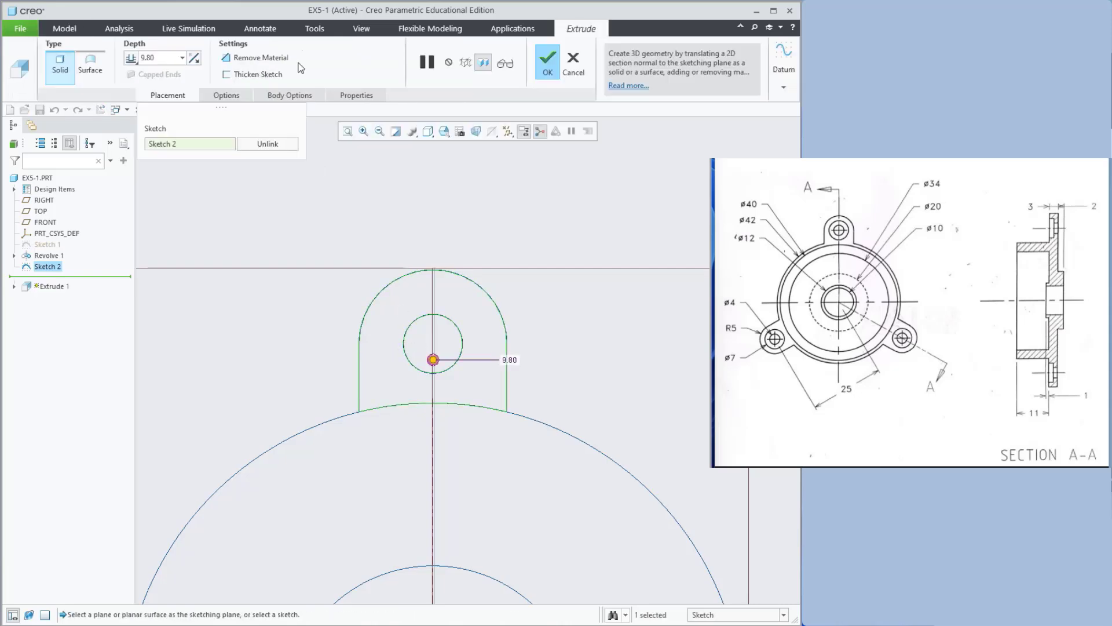
click(427, 132)
click(465, 174)
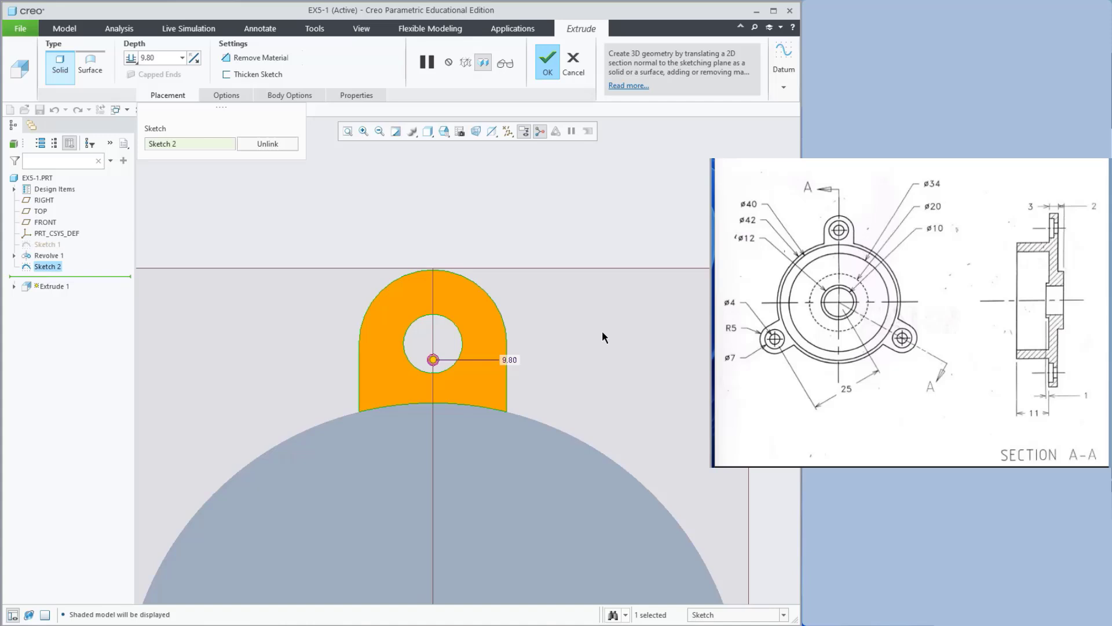
scroll(562, 356, down, 3)
middle_drag(589, 355, 496, 375)
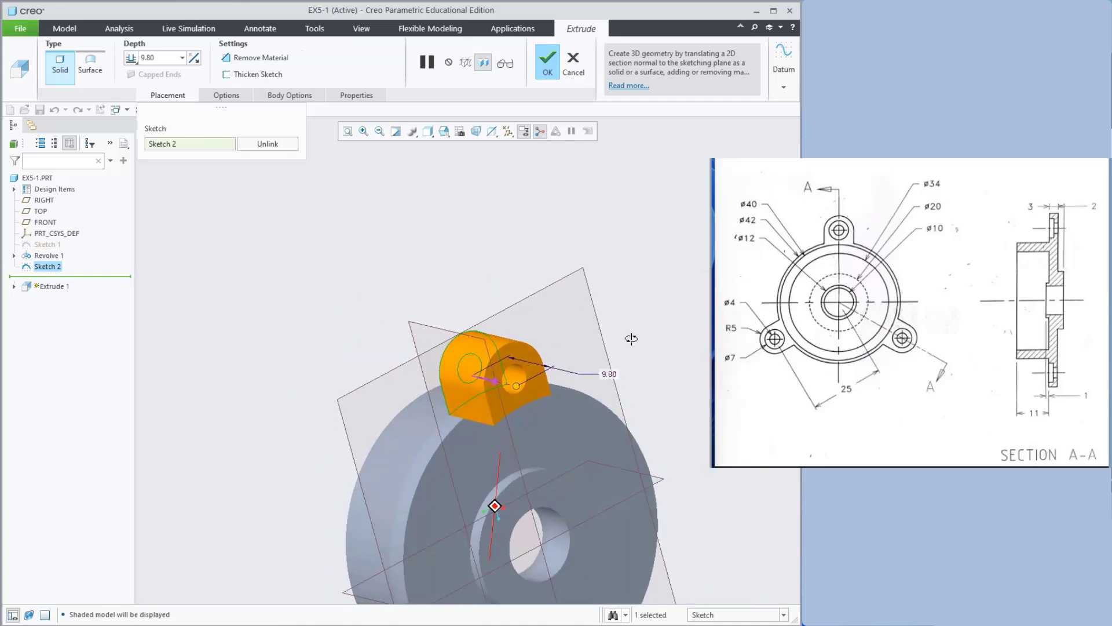
middle_drag(495, 375, 677, 329)
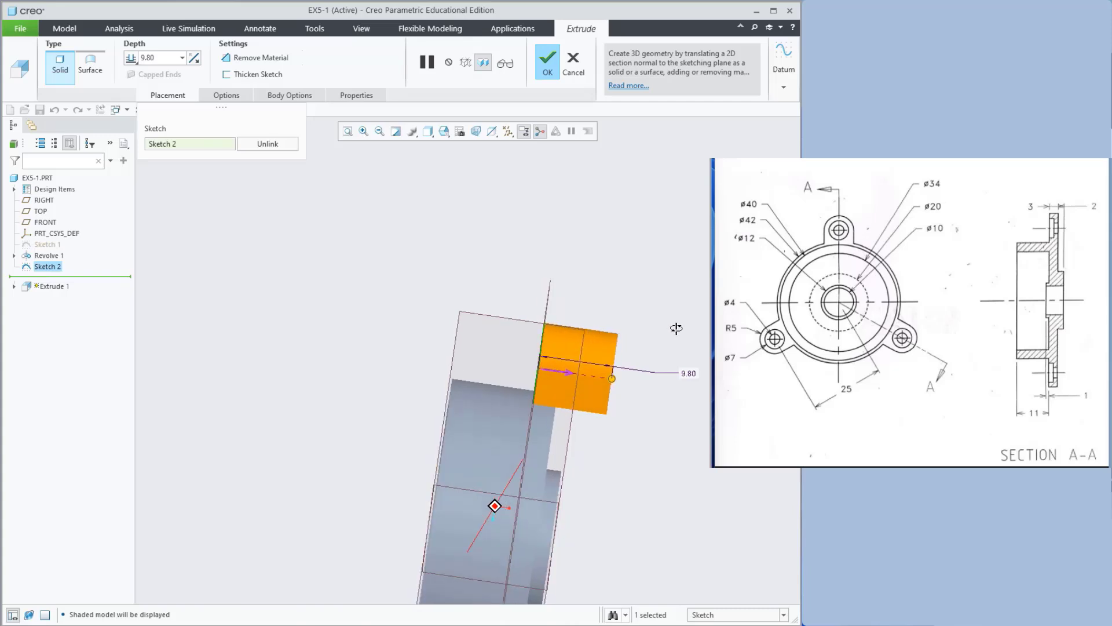
middle_drag(676, 329, 676, 325)
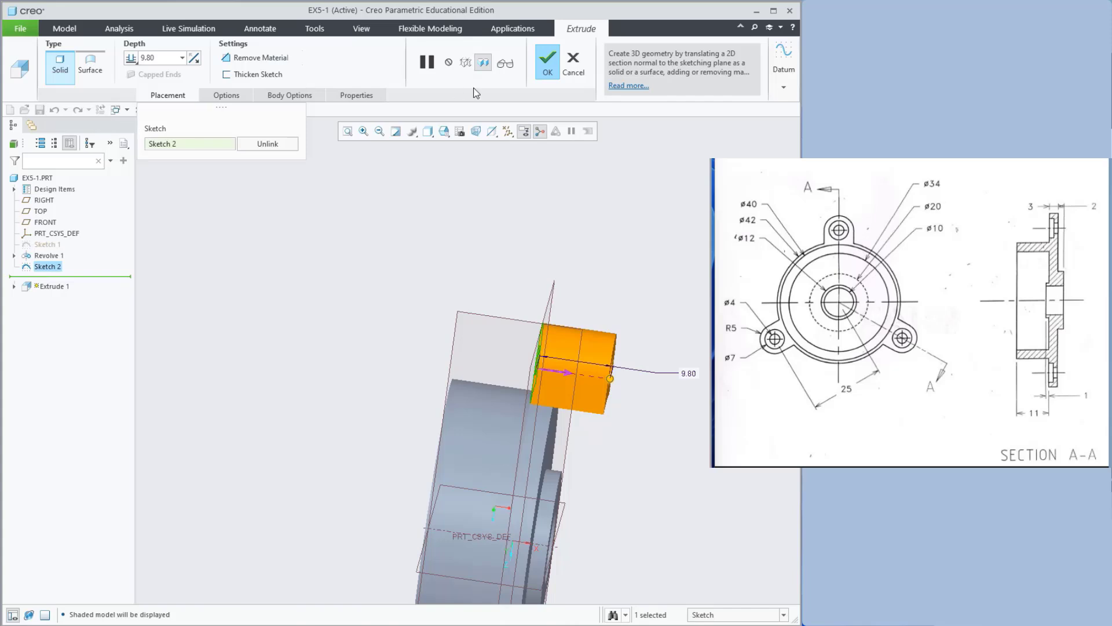
Set the lug extrusion depth to 3, flip its direction, and check it from several angles.
click(194, 58)
double_click(162, 61)
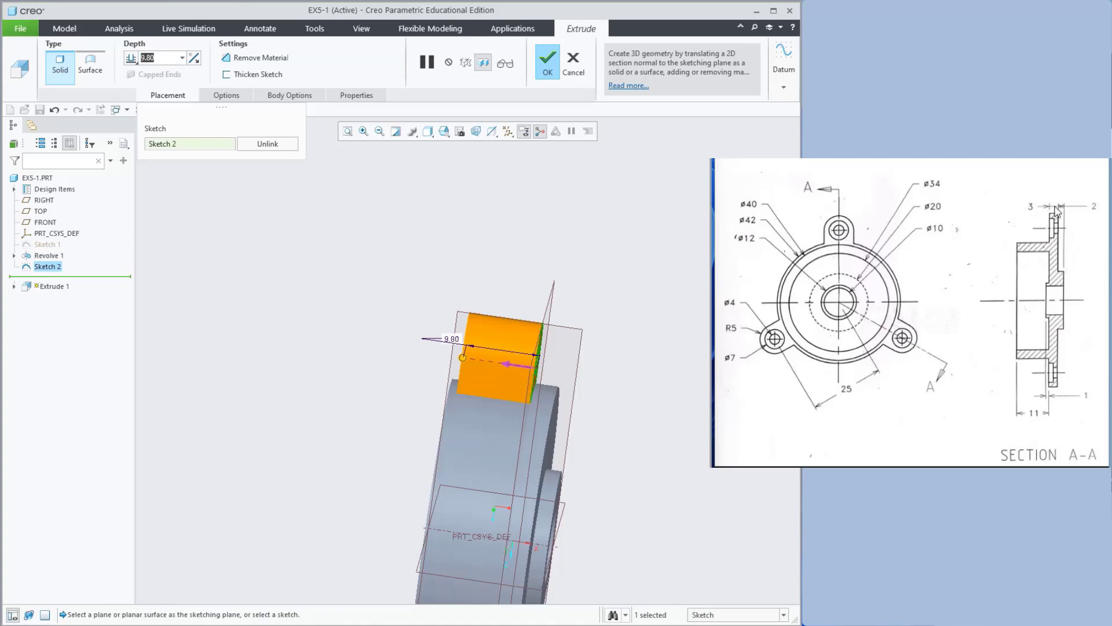
text(3)
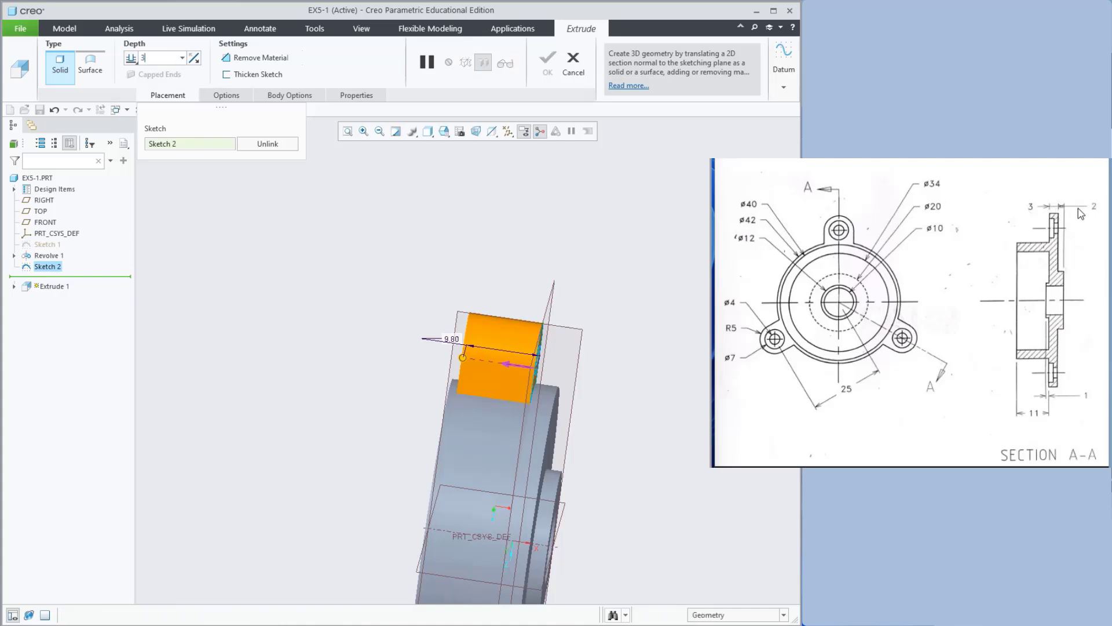
key(Return)
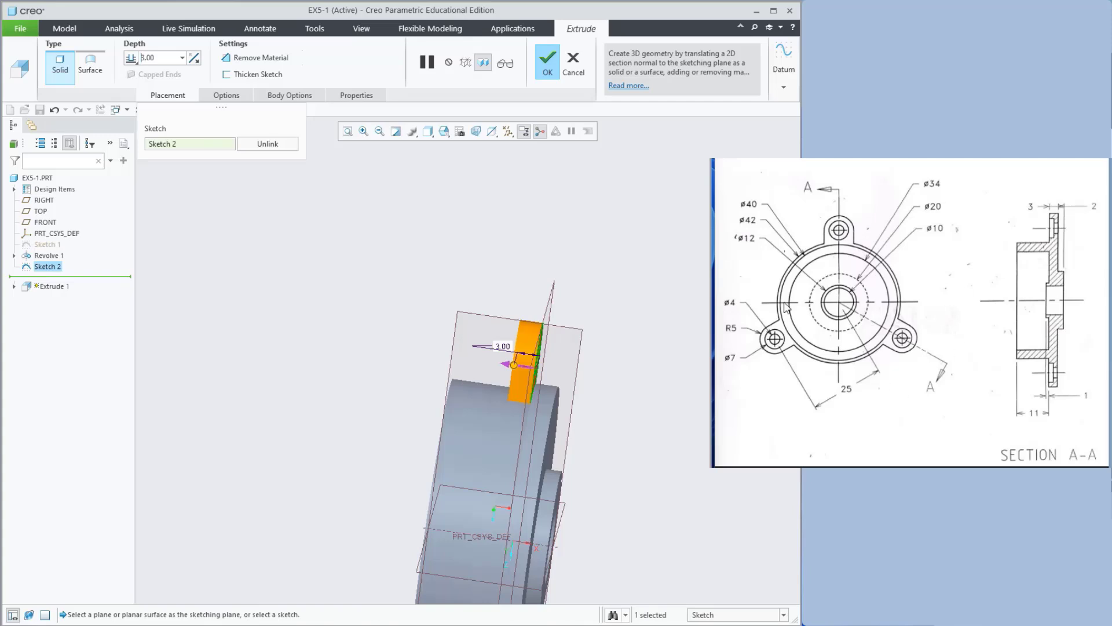
middle_drag(522, 391, 609, 357)
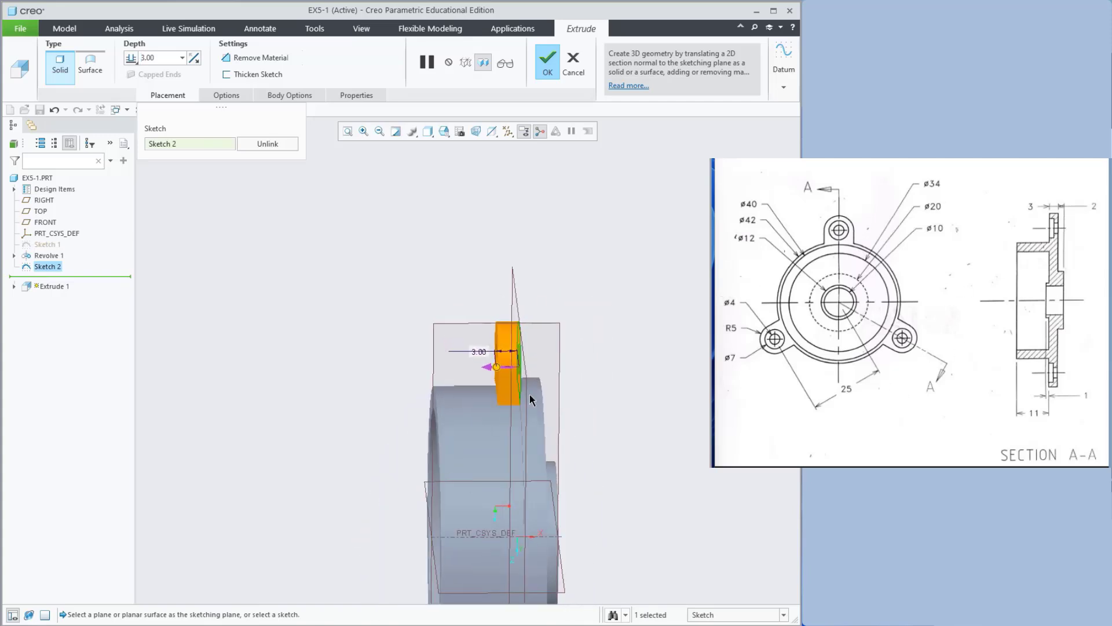
scroll(563, 372, down, 1)
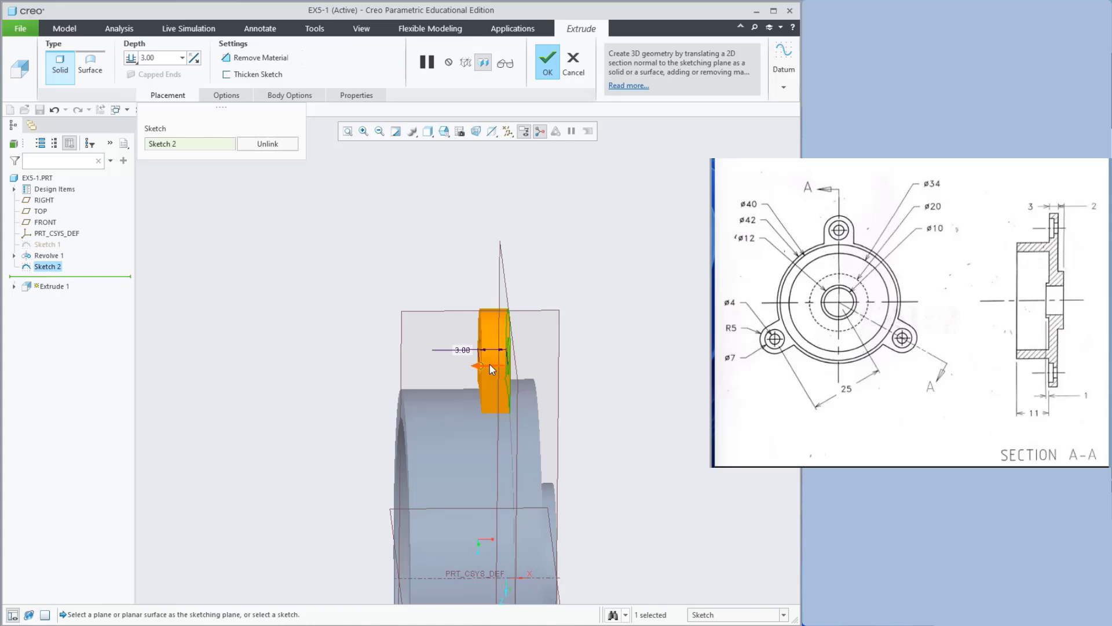
click(489, 368)
mouse_move(653, 409)
middle_down()
mouse_move(703, 445)
mouse_move(678, 449)
middle_up()
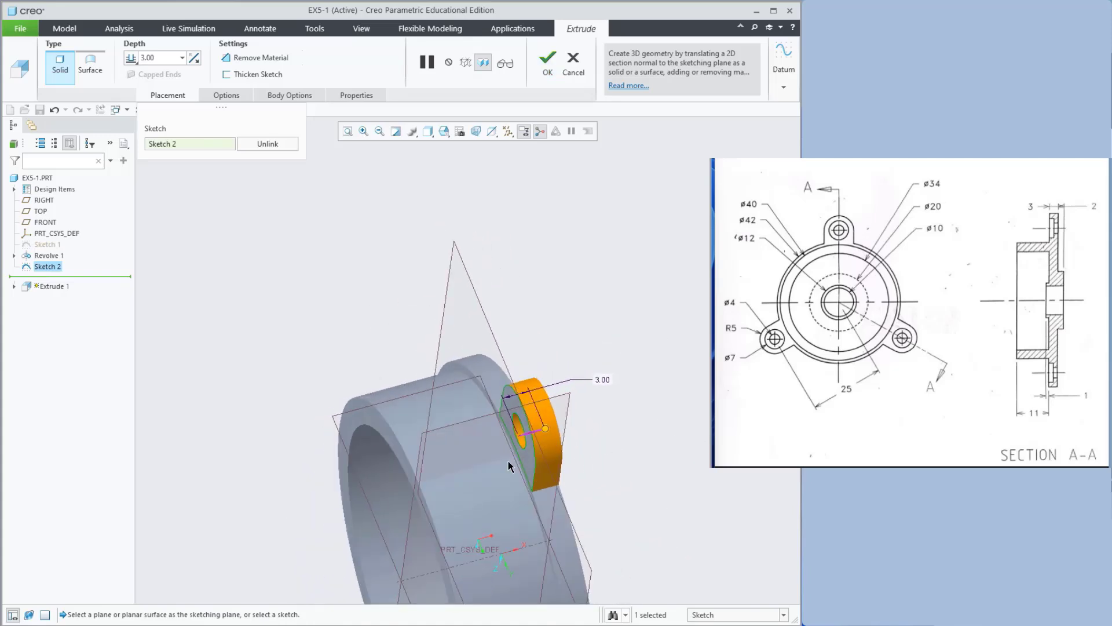
scroll(510, 448, down, 2)
middle_drag(678, 409, 697, 382)
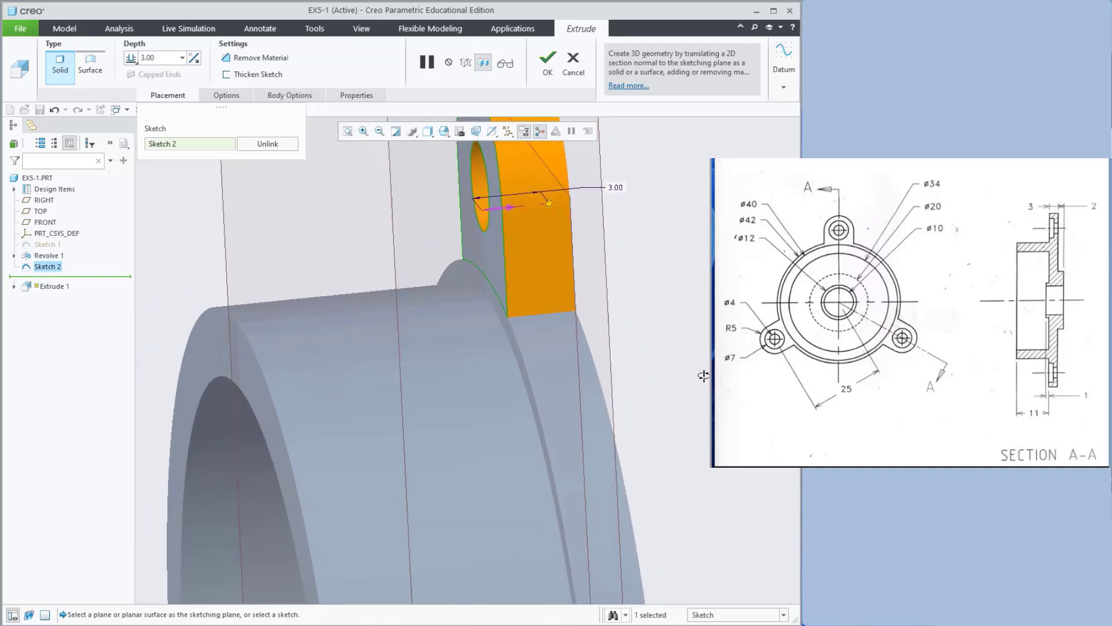
mouse_move(606, 284)
middle_down()
mouse_move(673, 323)
mouse_move(635, 261)
middle_up()
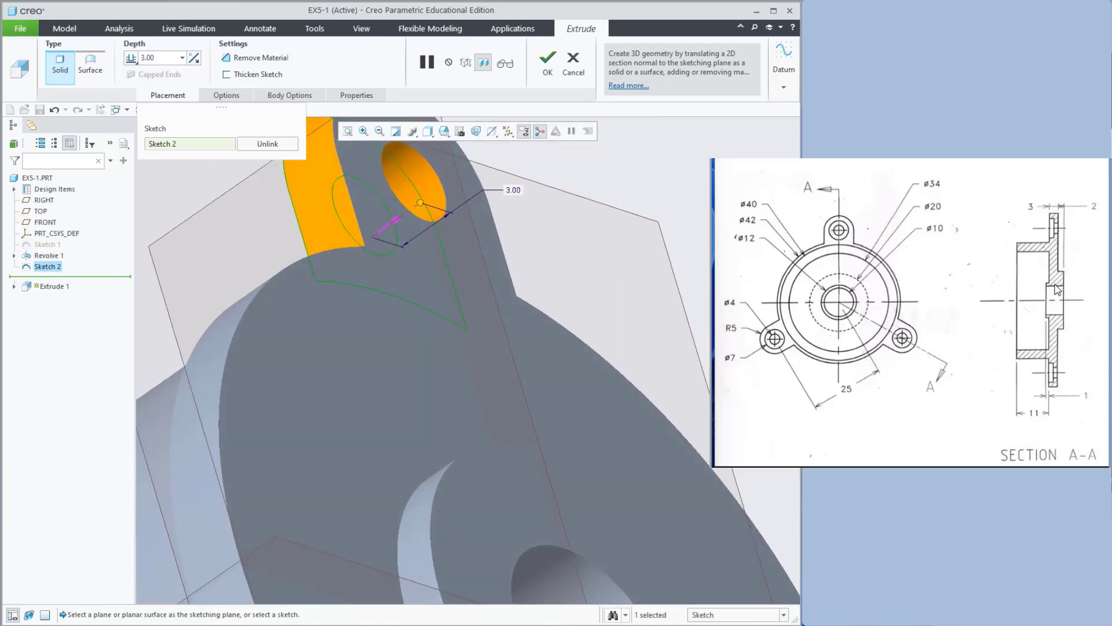
middle_drag(521, 261, 524, 83)
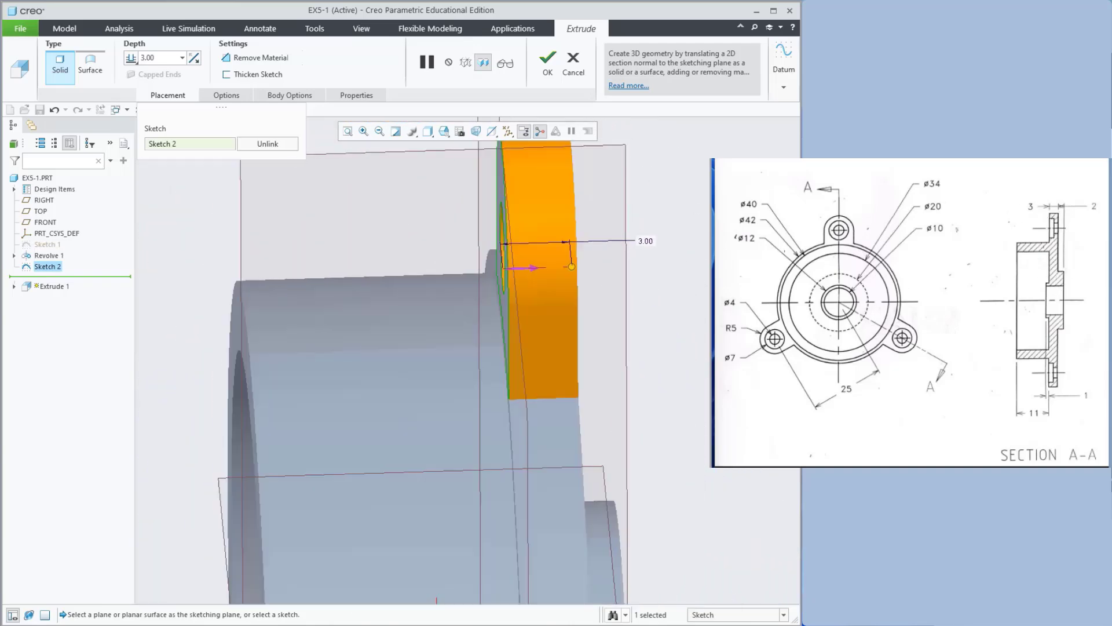
Confirm the 3 mm lug extrusion, orbit the model, and select the flange face.
click(548, 61)
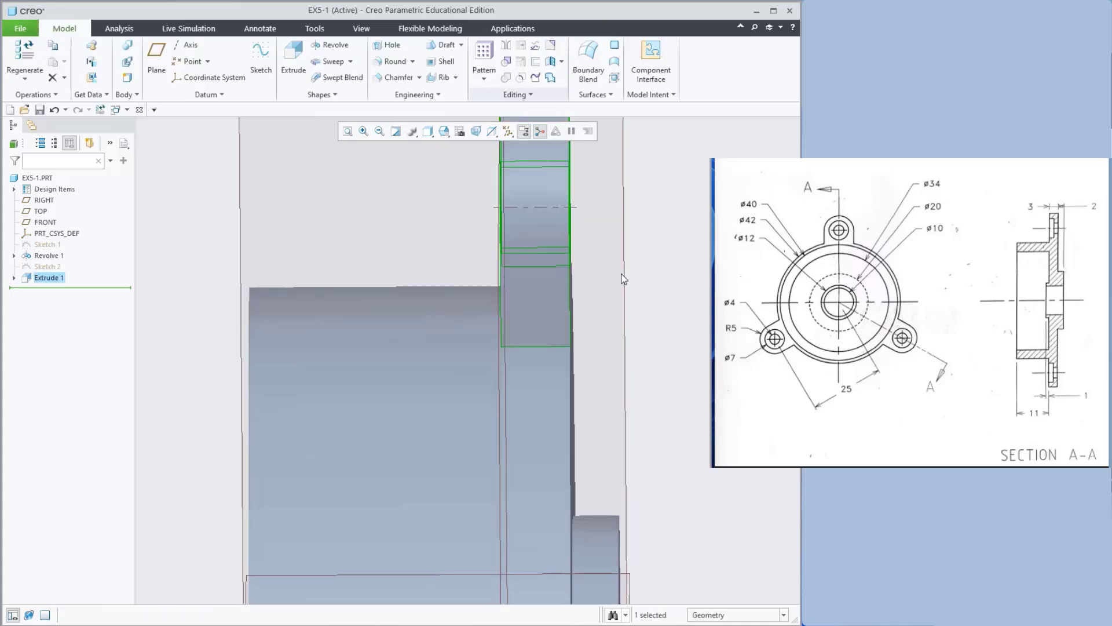
scroll(639, 360, down, 2)
middle_drag(664, 378, 646, 353)
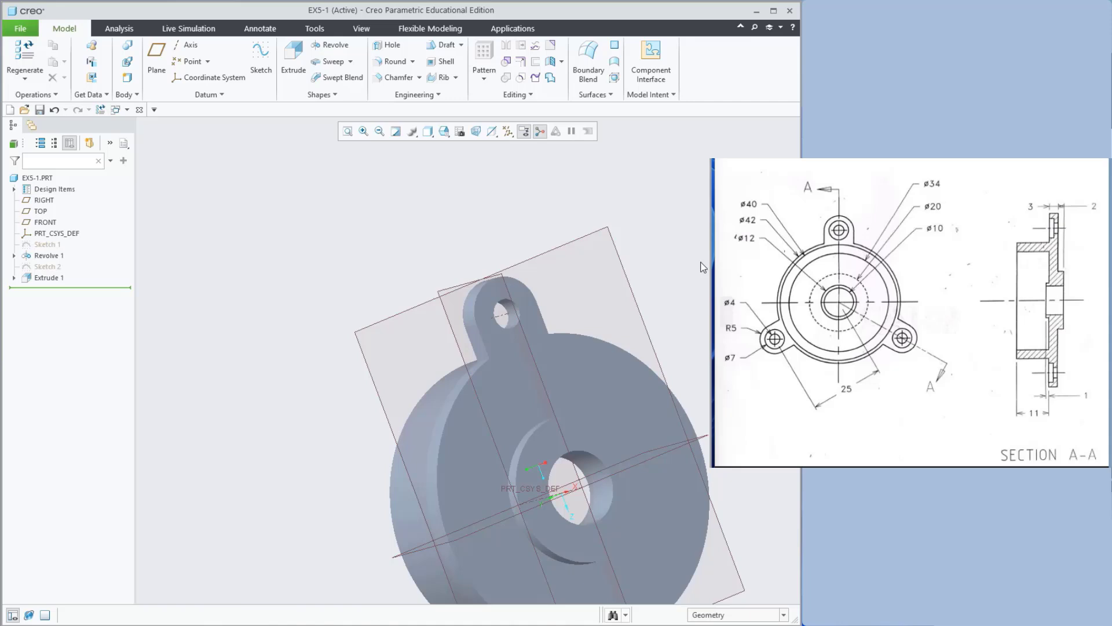
middle_drag(685, 254, 1044, 261)
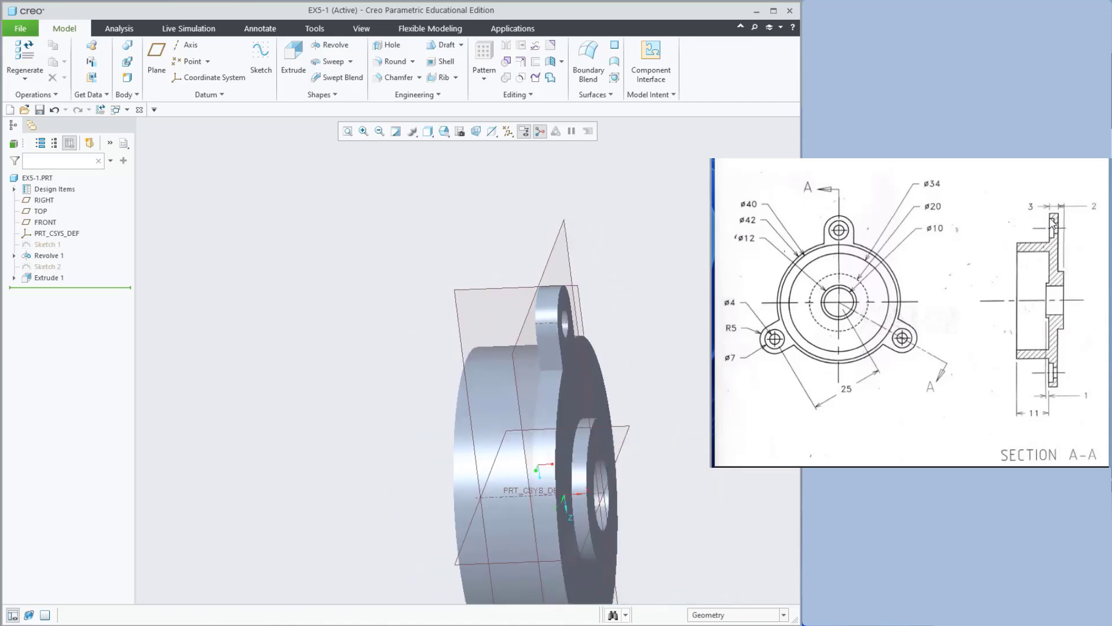
mouse_move(704, 268)
middle_down()
mouse_move(561, 404)
mouse_move(600, 353)
mouse_move(533, 464)
middle_up()
click(604, 352)
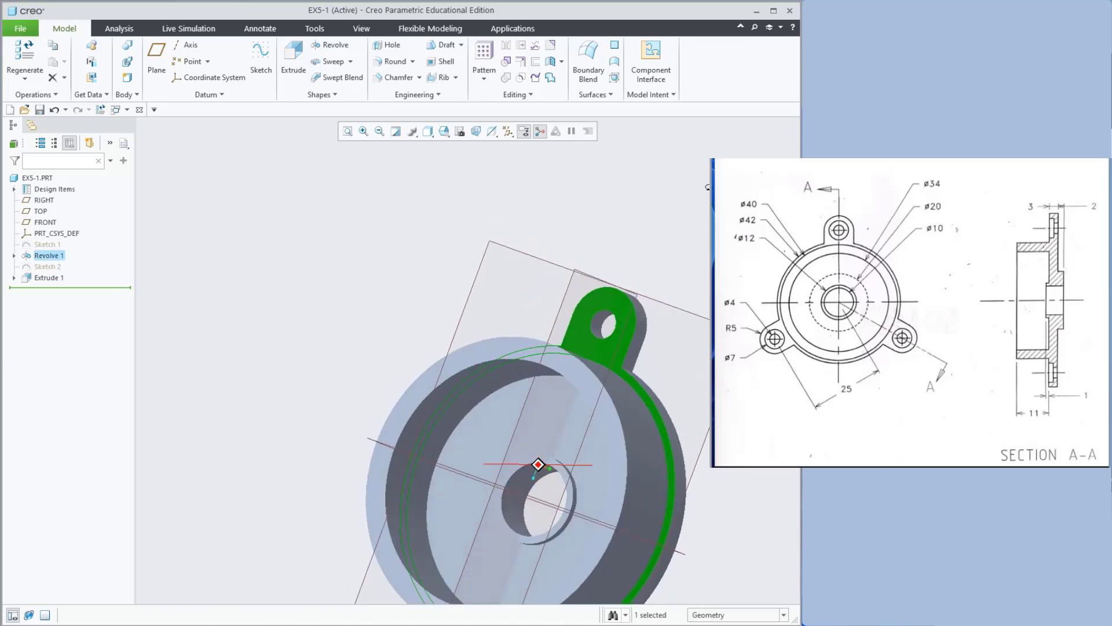
On the flange face, sketch a Ø7 circle concentric with the lug hole and finish Sketch 3.
click(268, 66)
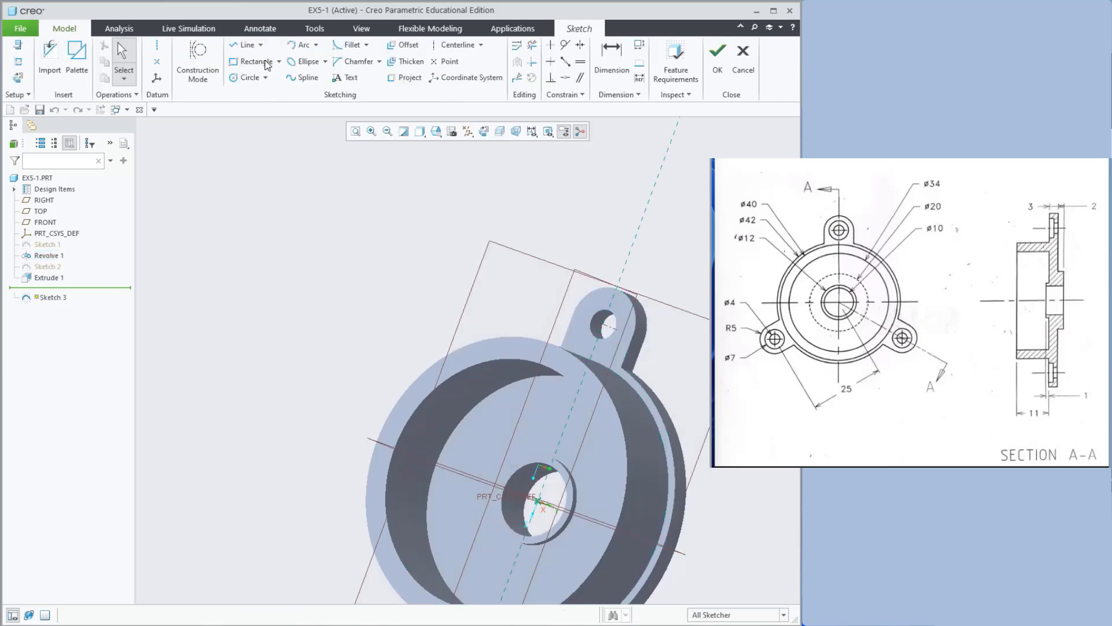
click(484, 132)
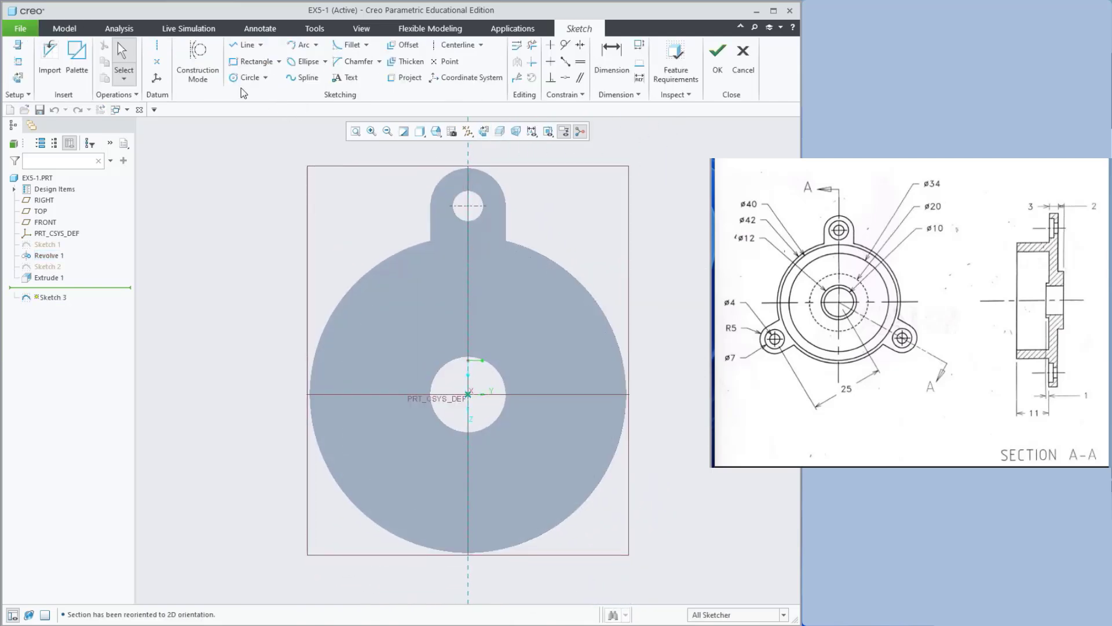
click(244, 77)
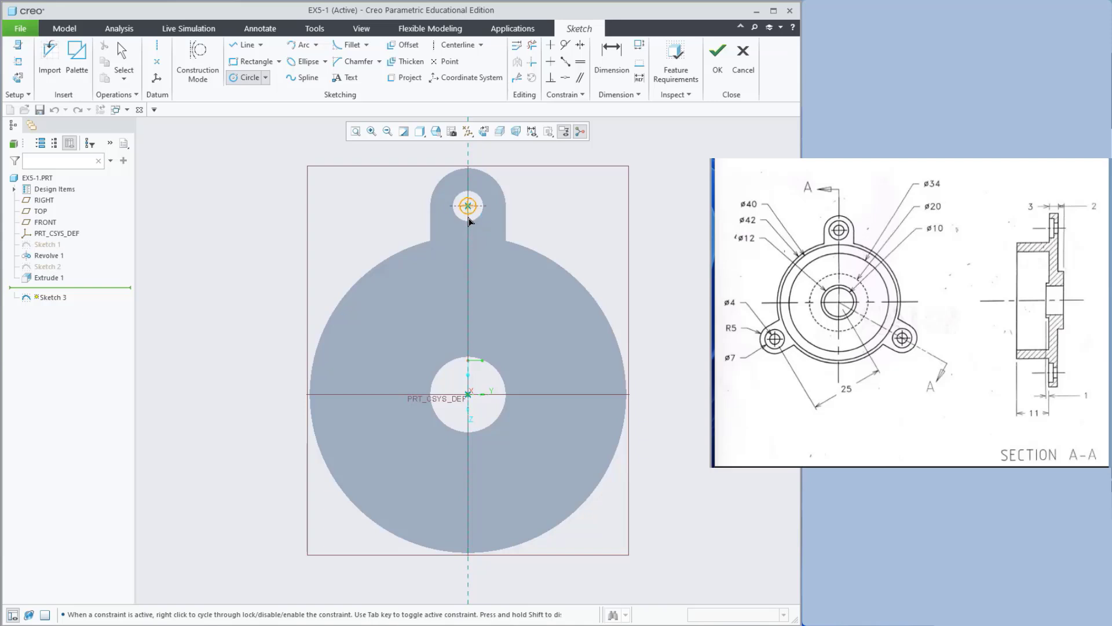
click(467, 206)
click(469, 226)
middle_click(568, 218)
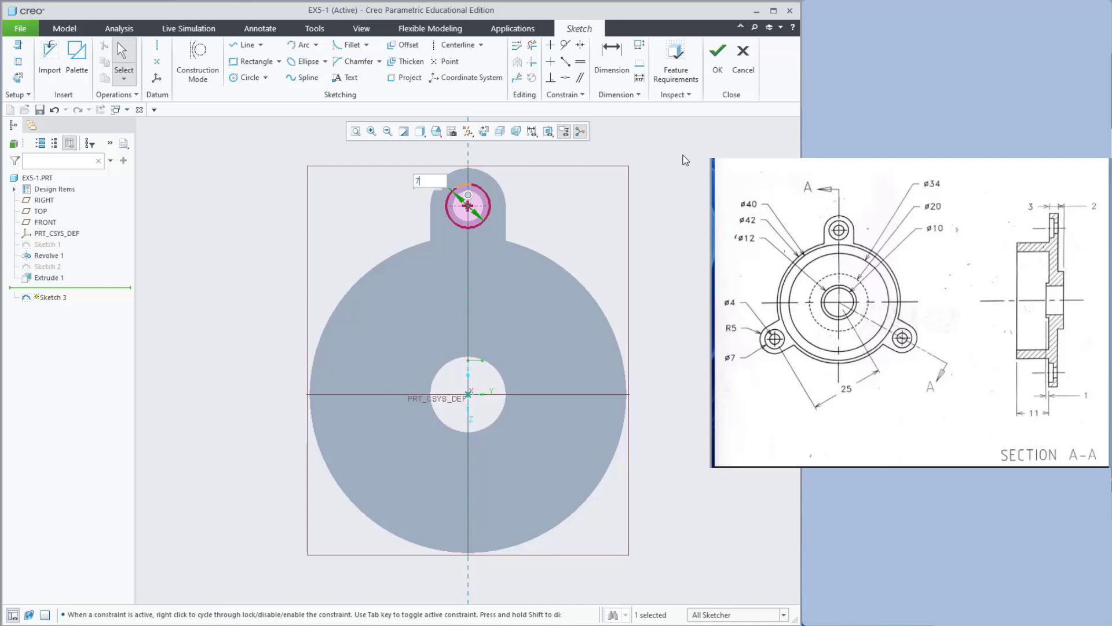
click(719, 70)
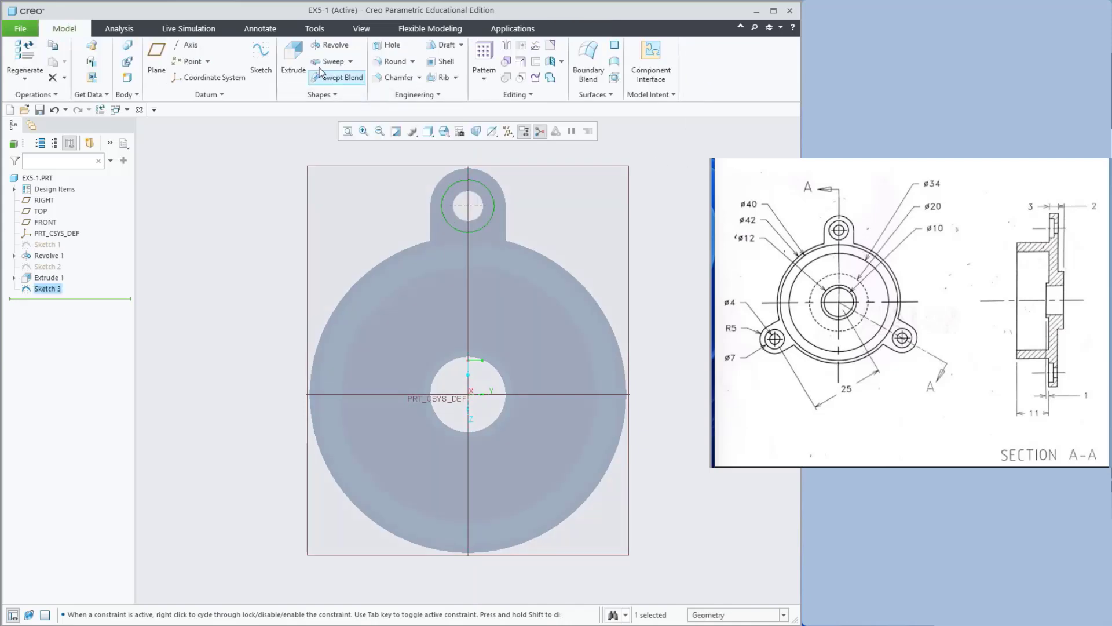
Extrude Sketch 3 into the lug as a 1.5 mm deep material-removing cut.
click(293, 58)
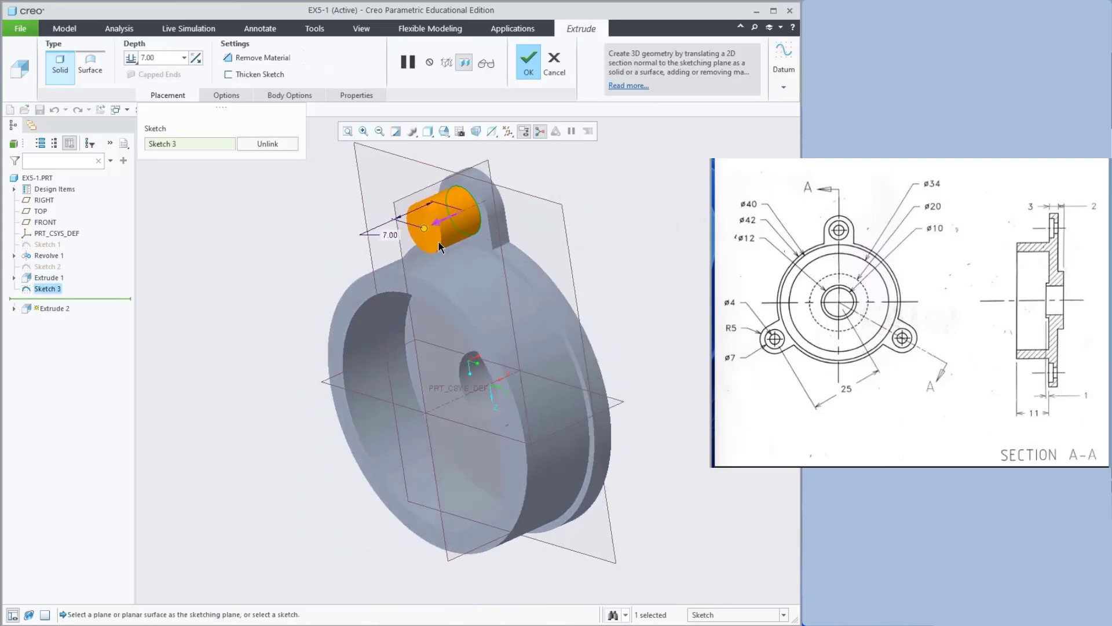
click(441, 216)
click(252, 57)
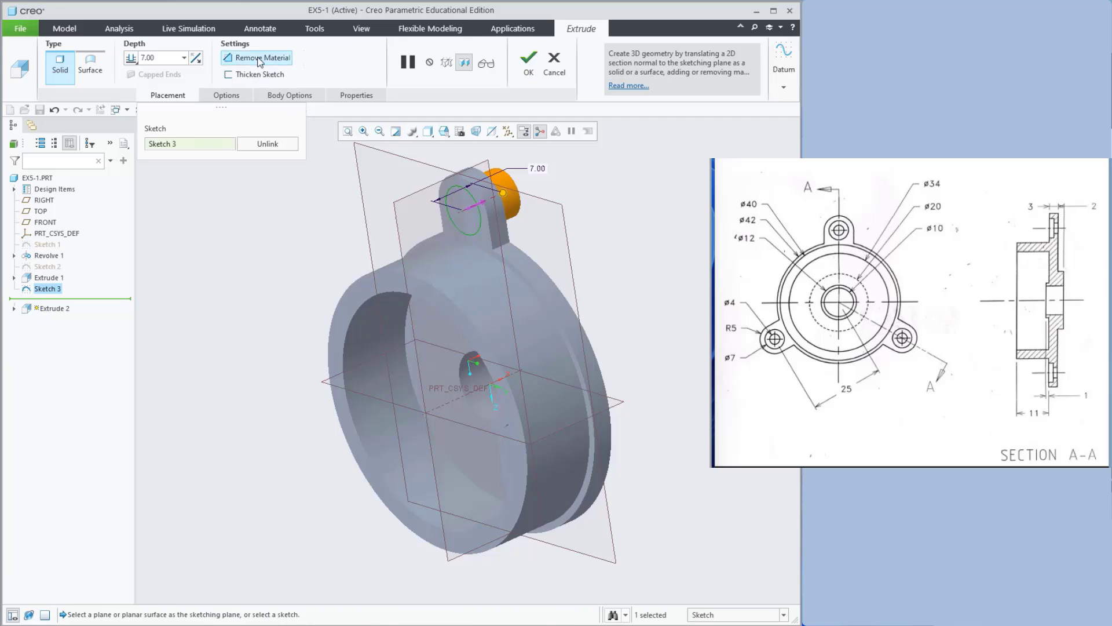
double_click(161, 58)
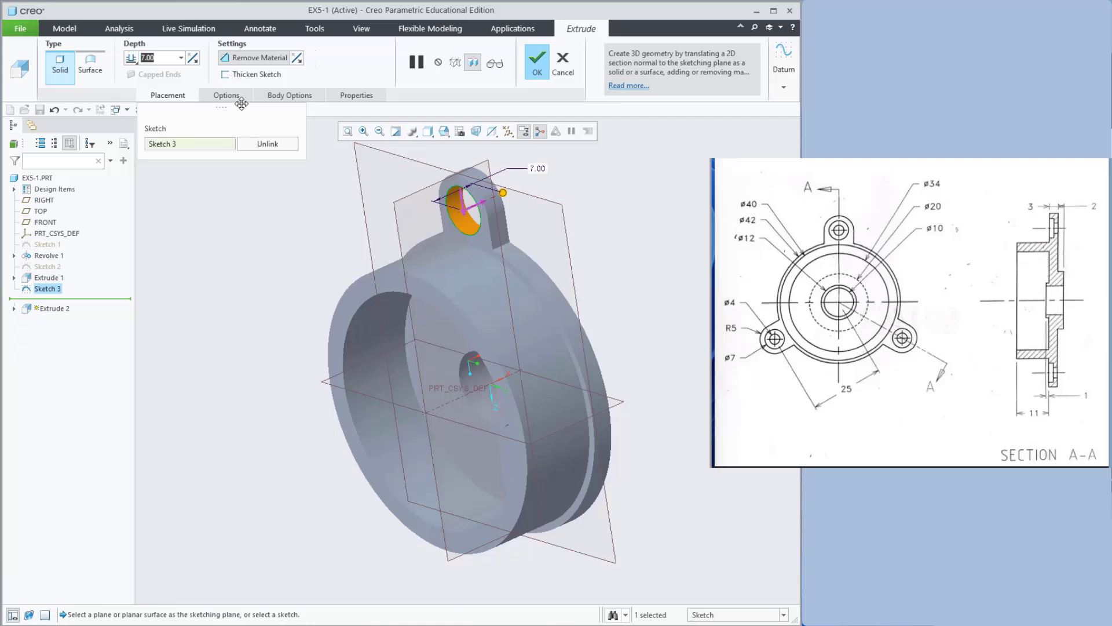
text(1.5)
key(Return)
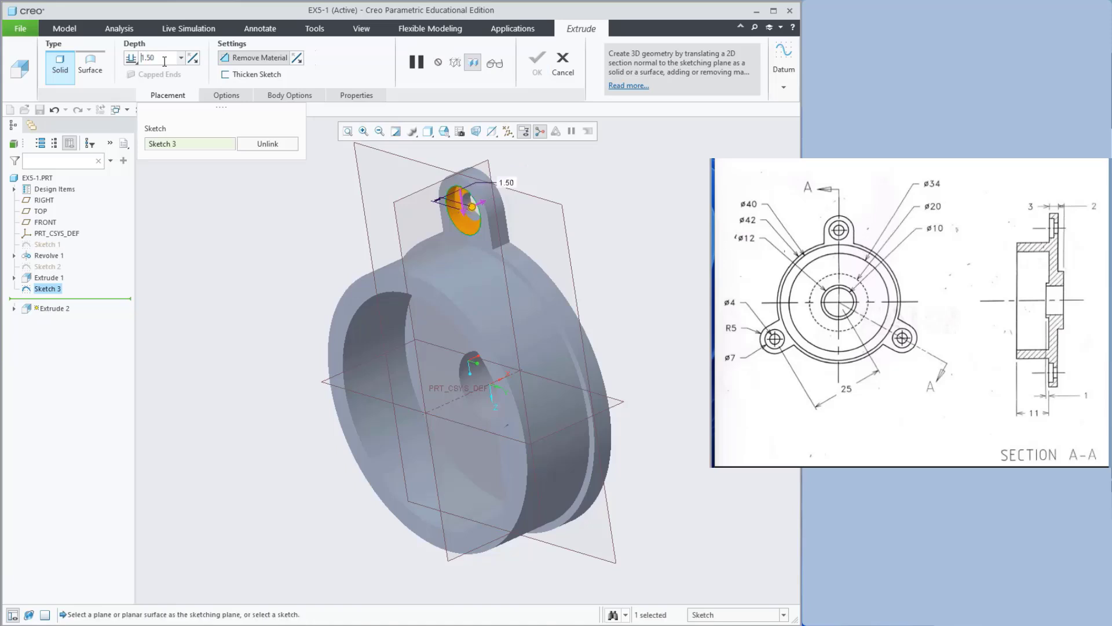
middle_drag(623, 247, 608, 216)
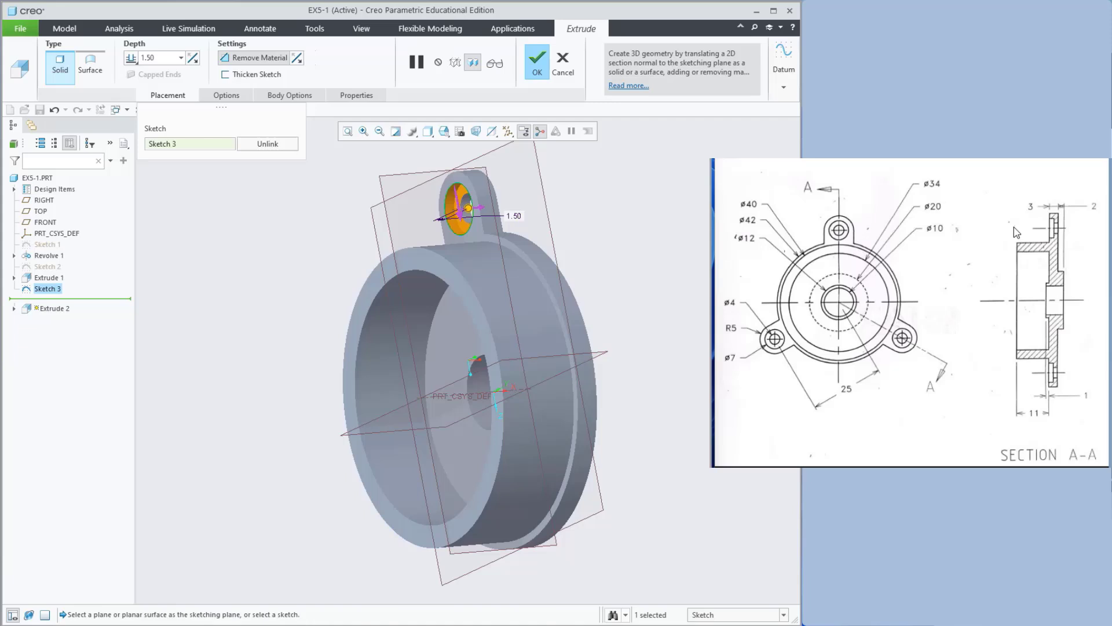
Confirm the counterbore cut and try selecting Extrude 1, Extrude 2 and Sketch 3 in the tree.
click(534, 74)
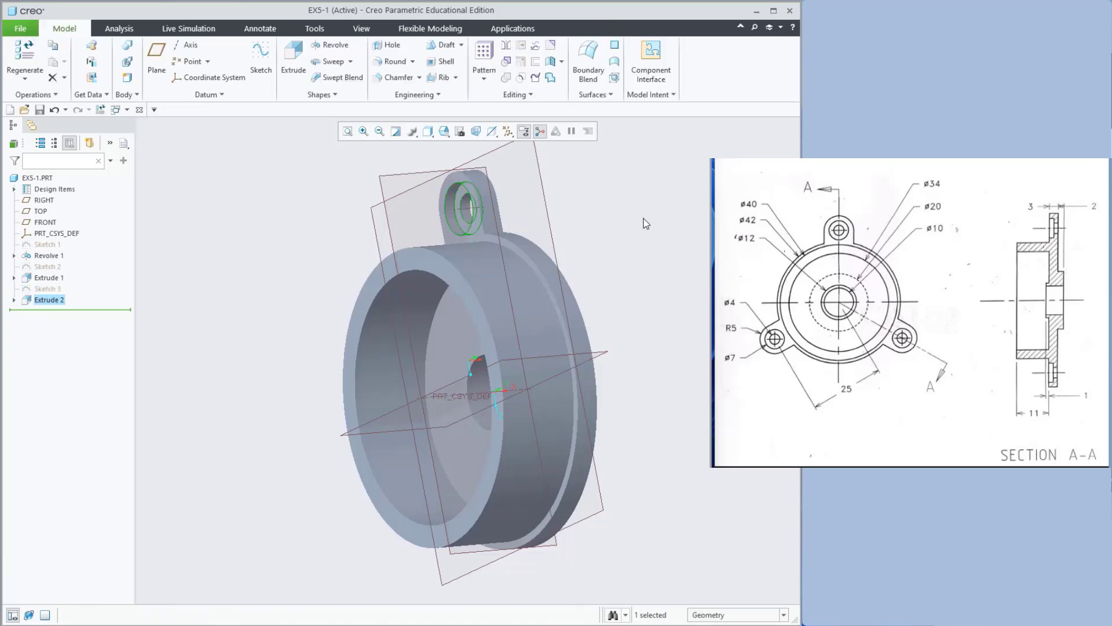
middle_drag(665, 268, 378, 363)
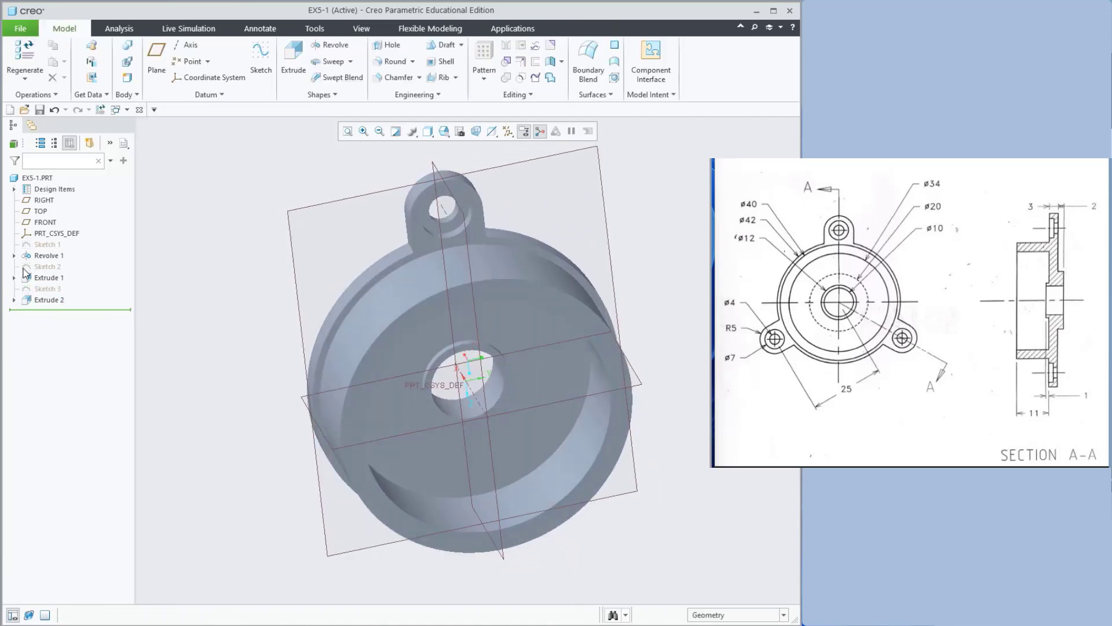
click(54, 280)
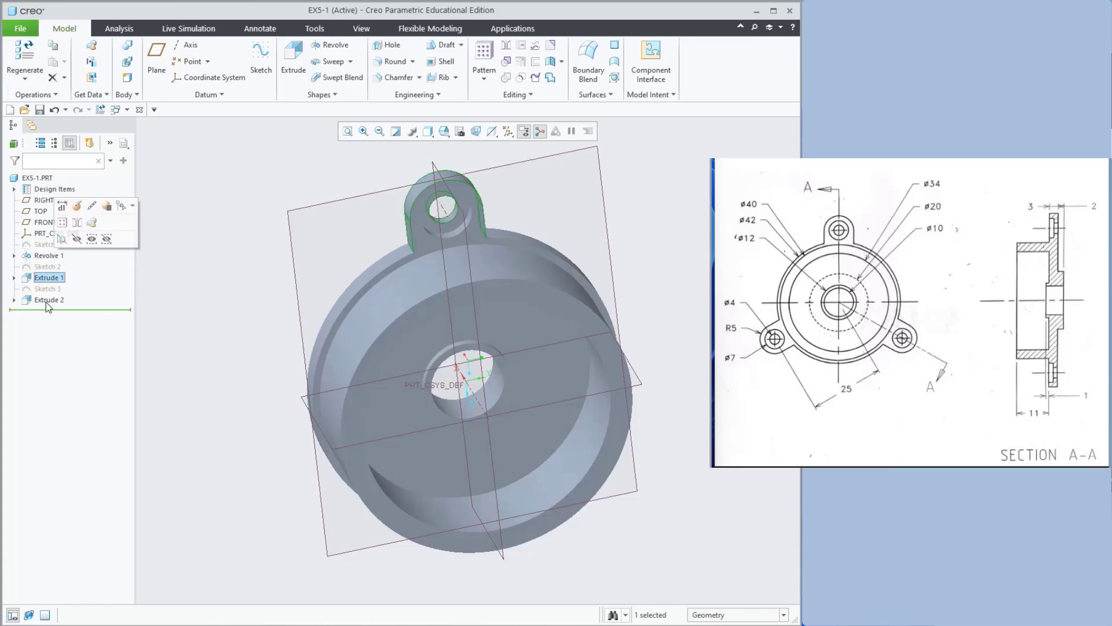
ctrl+click(48, 300)
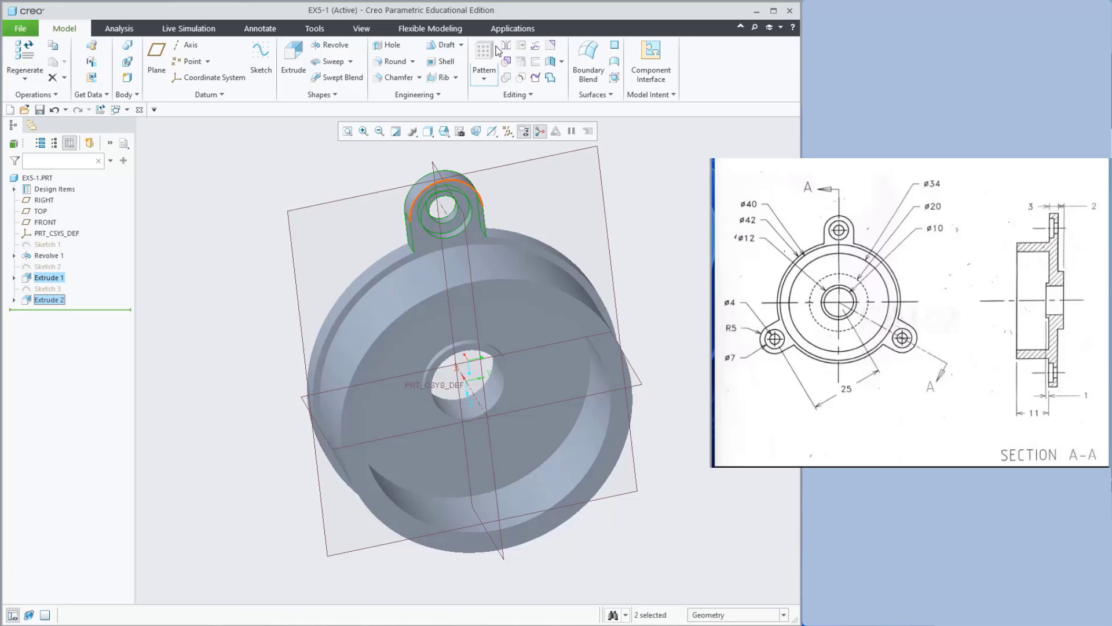
click(49, 282)
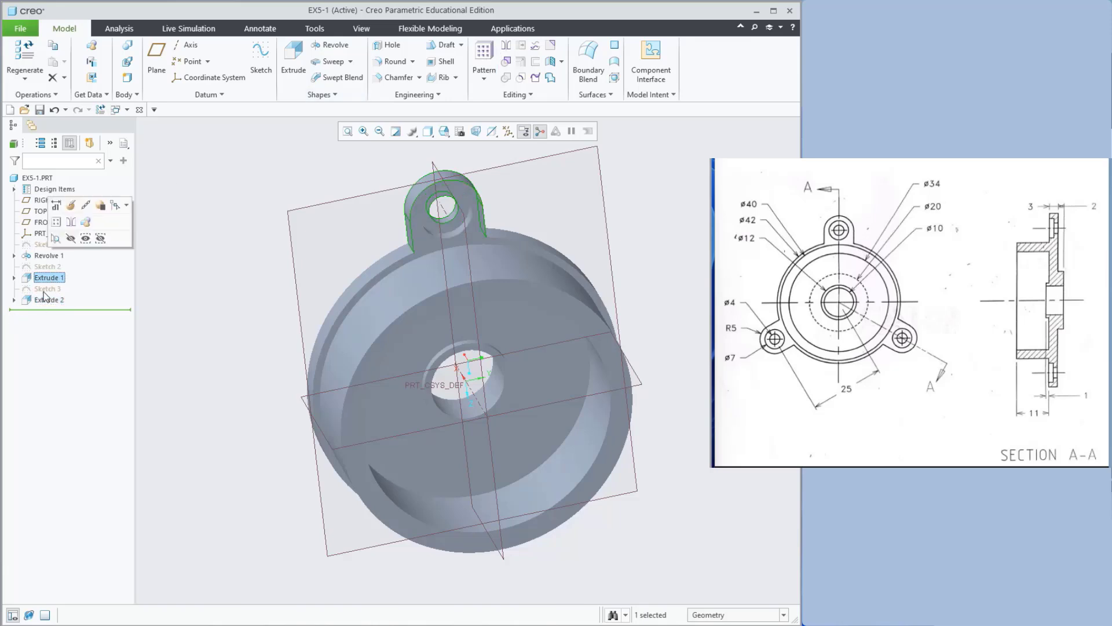
ctrl+click(49, 291)
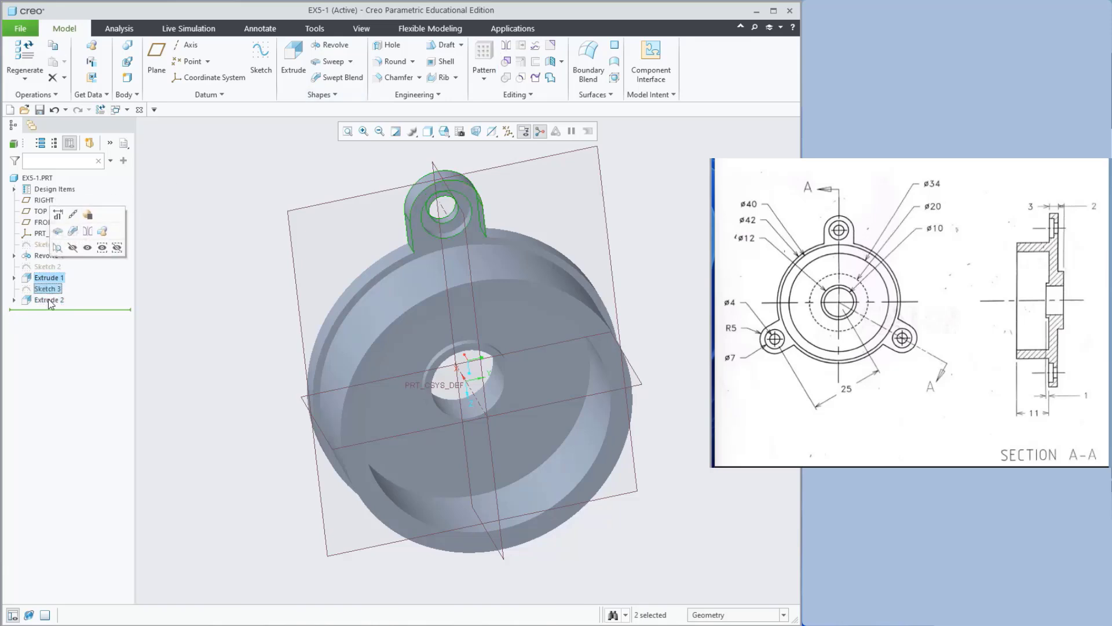
ctrl+click(50, 299)
click(47, 288)
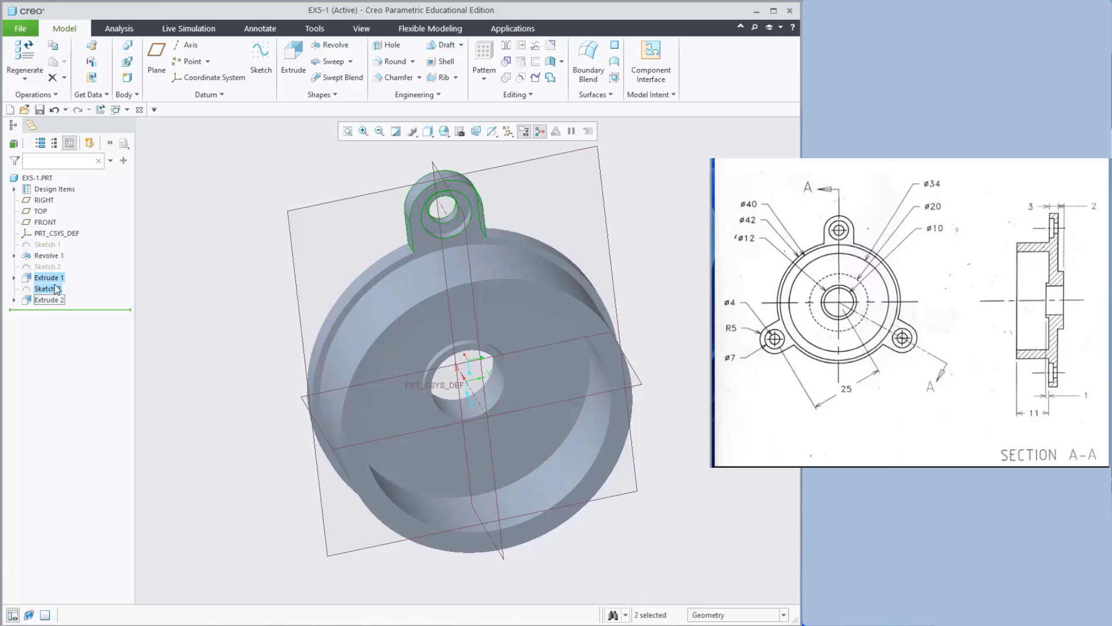
Select only Extrude 1 in the Model Tree and start a pattern of it.
click(165, 229)
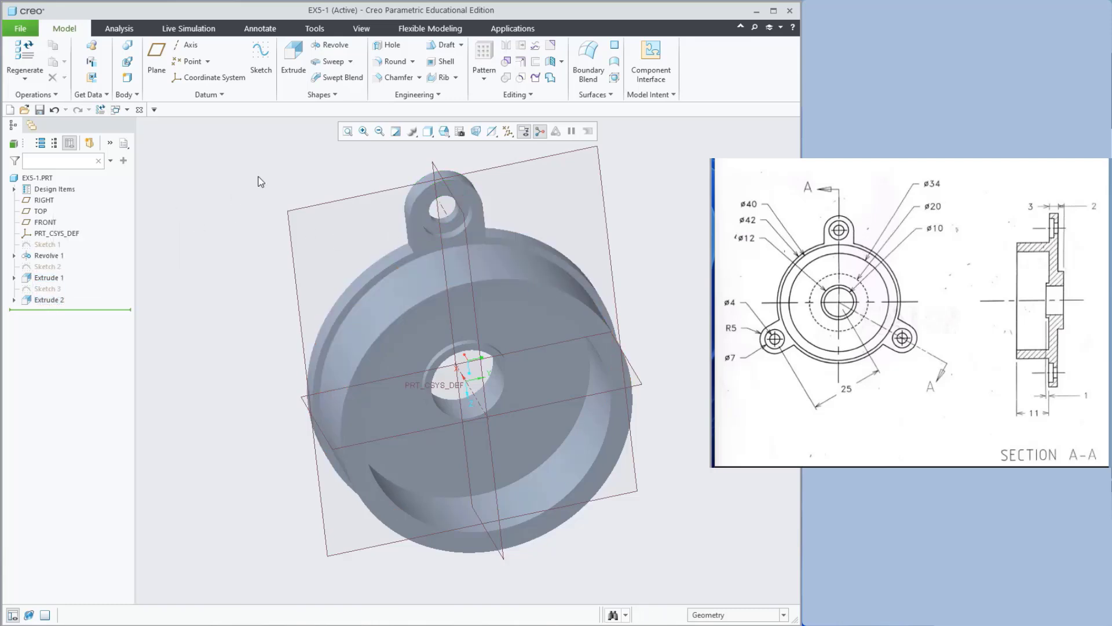
click(49, 277)
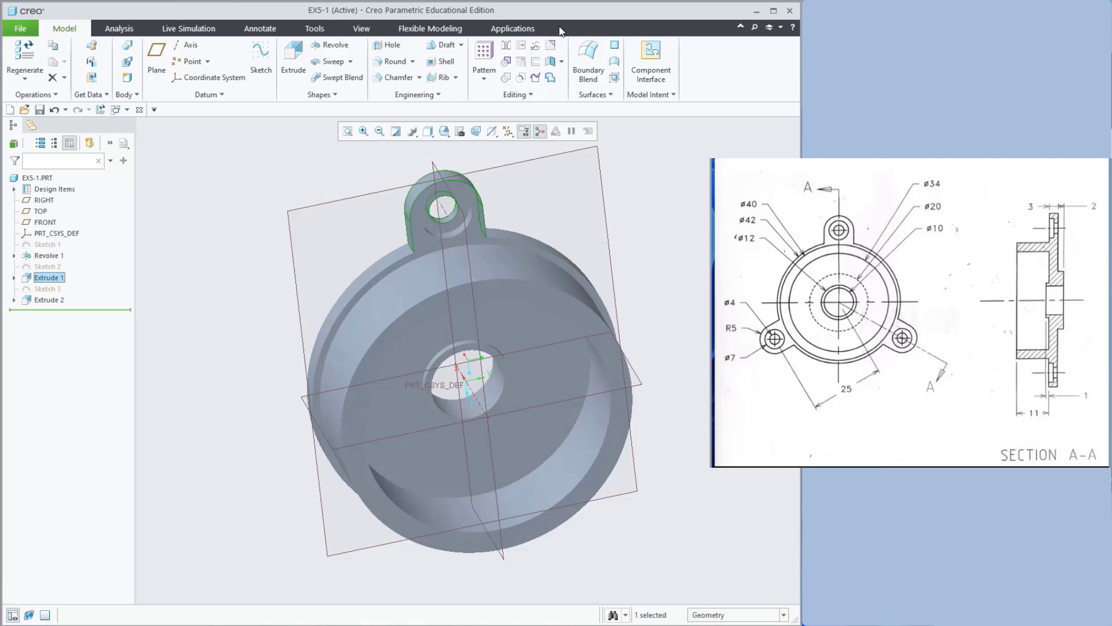
click(190, 328)
click(49, 280)
click(483, 59)
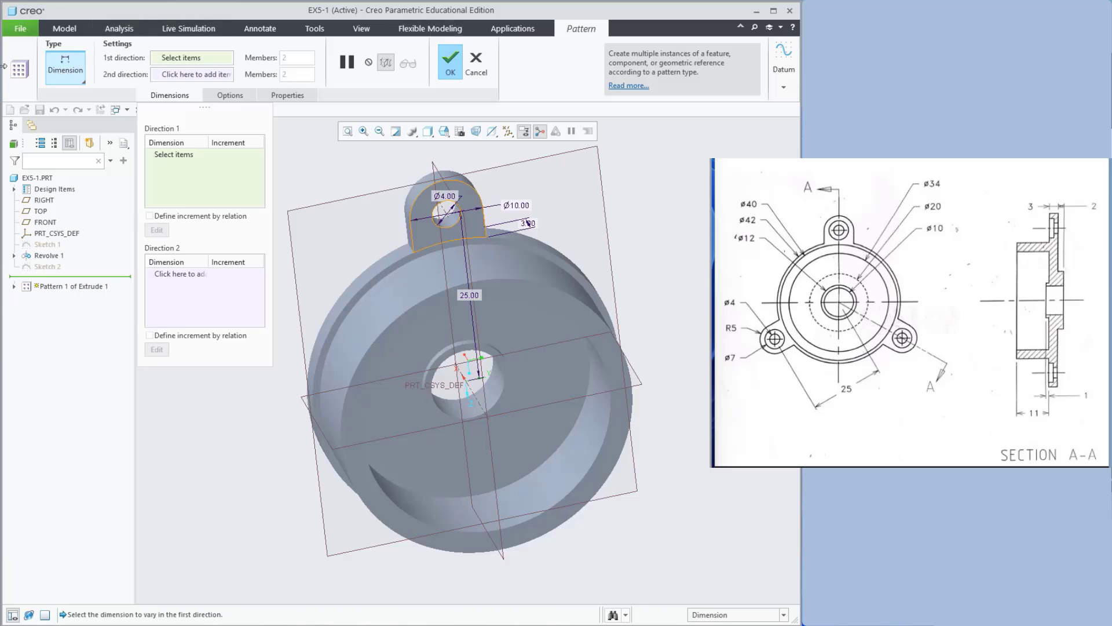
Set the pattern type to Axis and pick the cover's central axis.
click(65, 76)
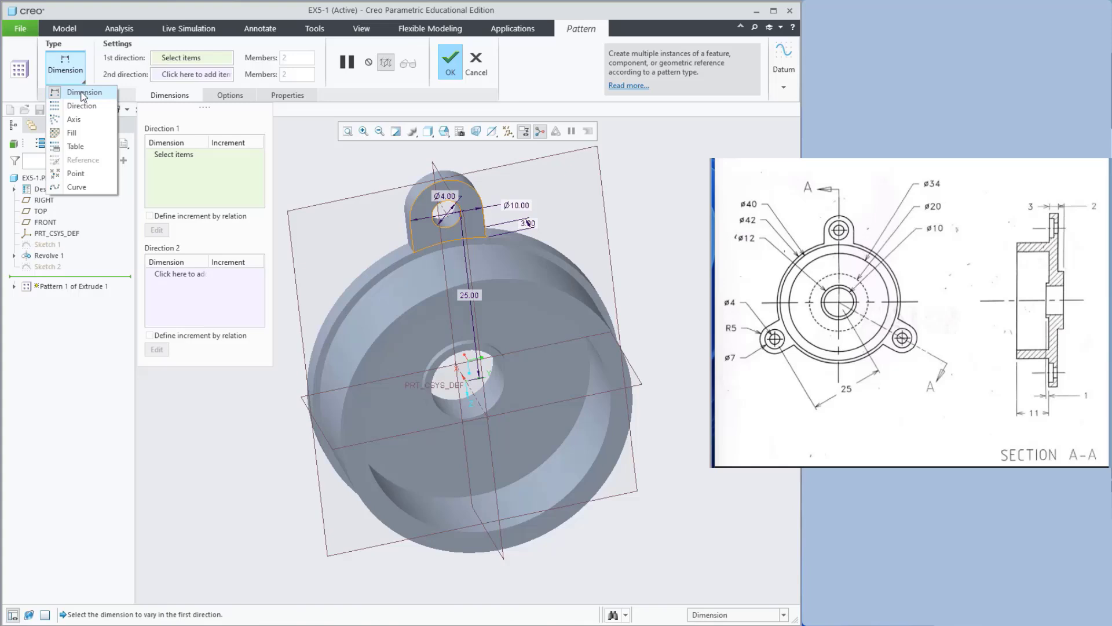
click(84, 121)
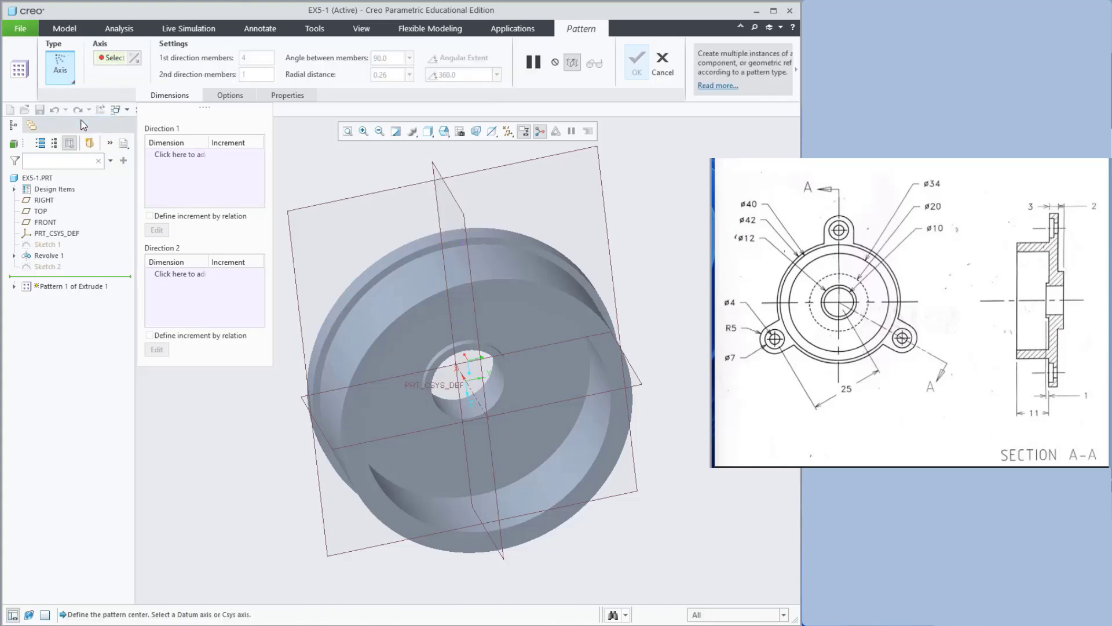
middle_drag(522, 374, 484, 395)
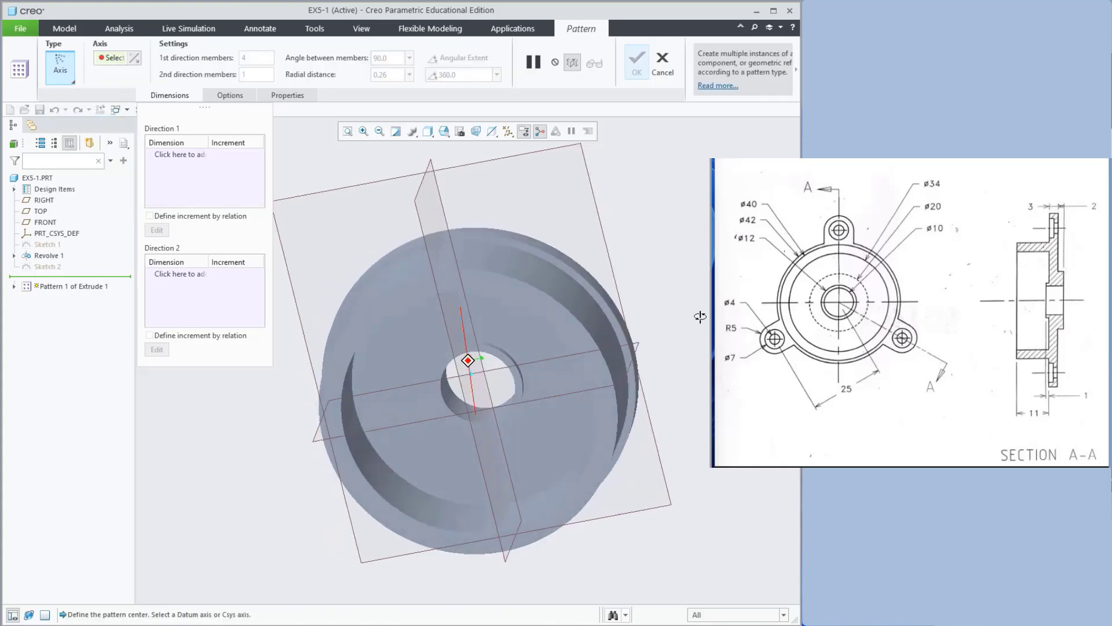
scroll(479, 397, up, 2)
scroll(478, 397, up, 3)
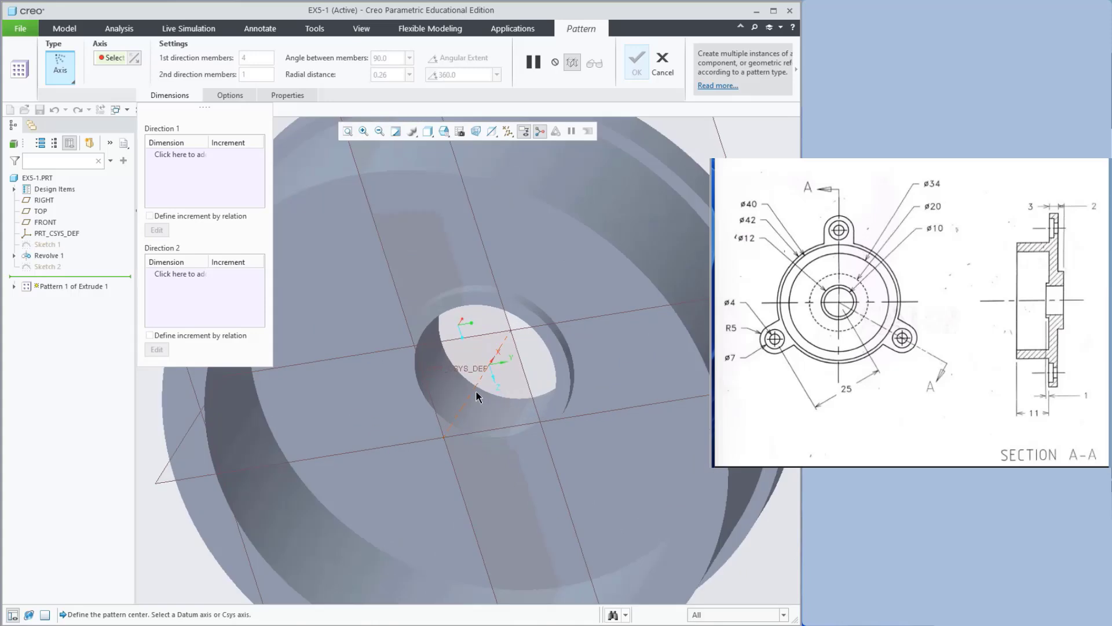
click(478, 397)
scroll(475, 388, down, 2)
scroll(476, 388, down, 2)
middle_drag(475, 389, 460, 373)
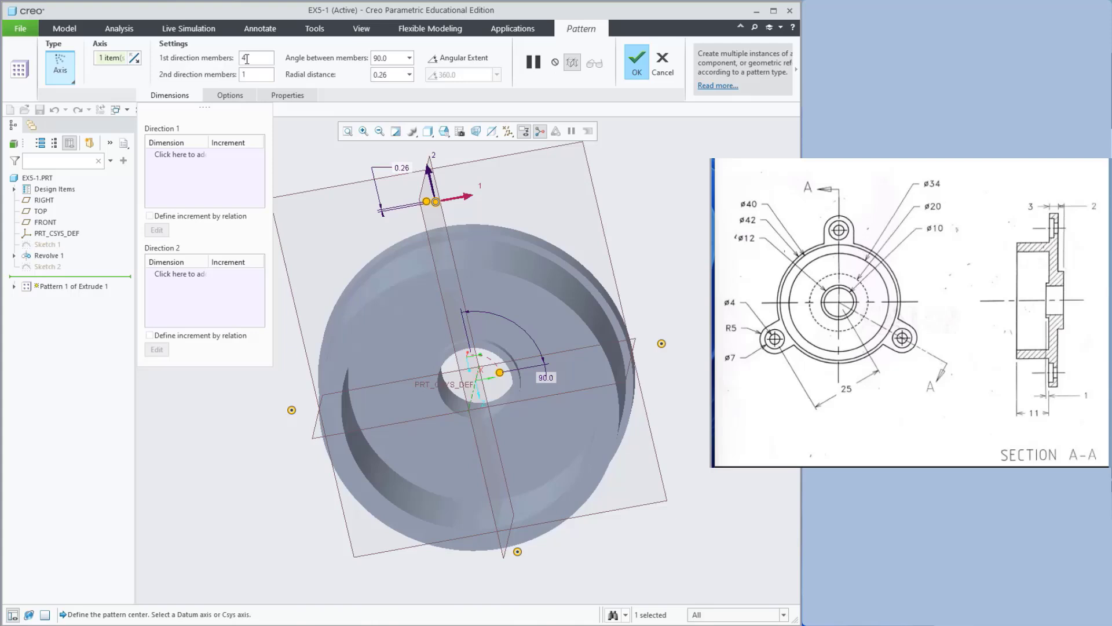
text(3)
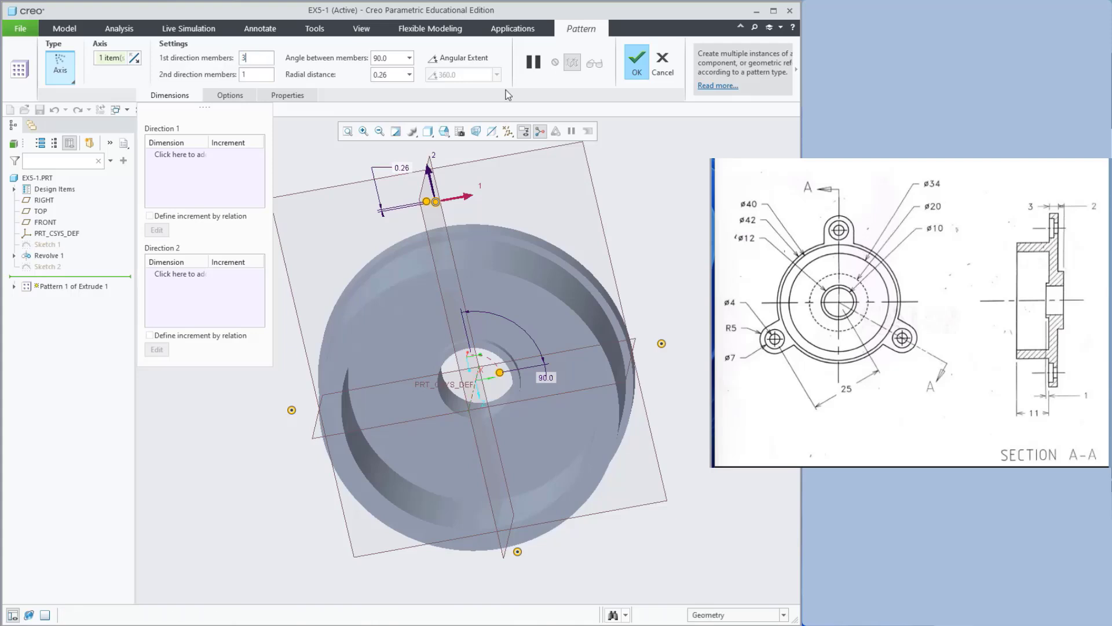
Use 3 members at 120° with 0 radial distance, finish, and inspect the three ears.
key(Tab)
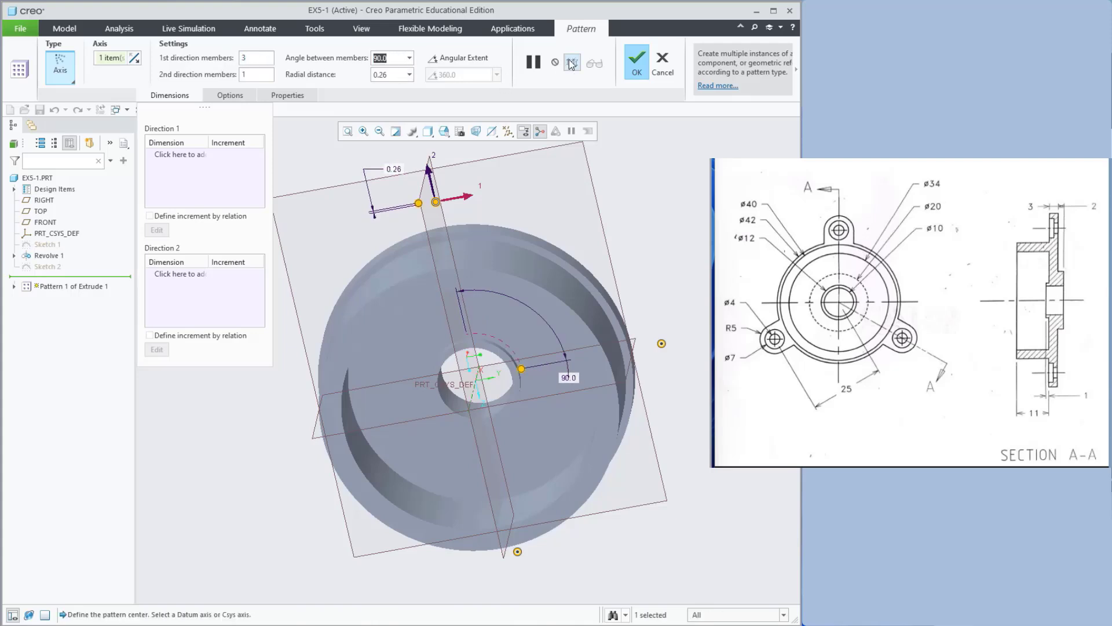
text(120)
key(Return)
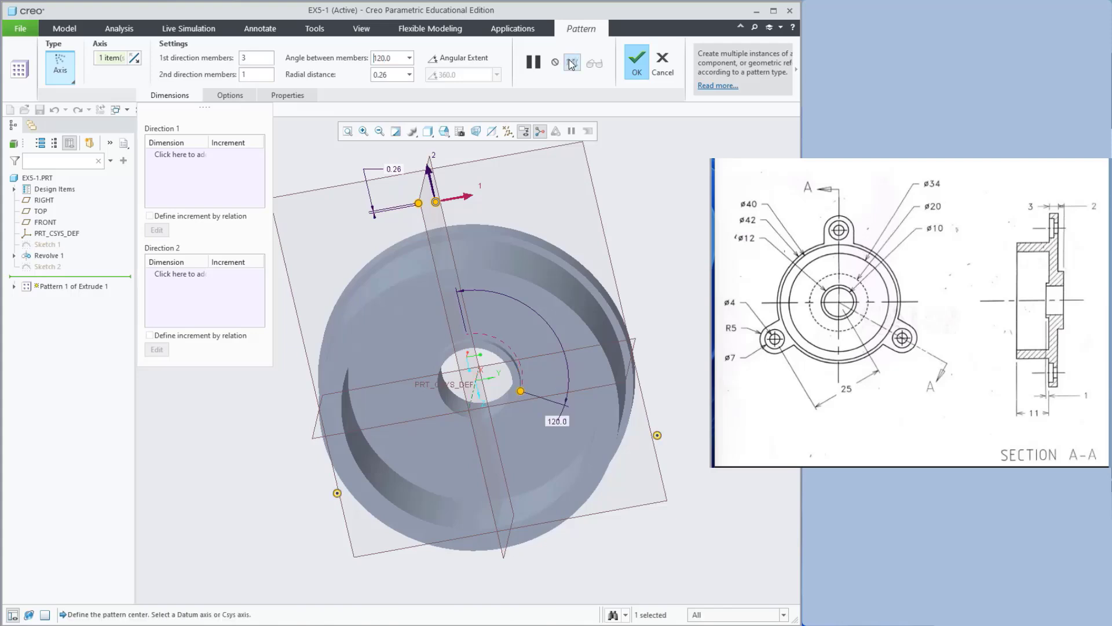
mouse_move(691, 246)
middle_down()
mouse_move(652, 266)
mouse_move(704, 258)
middle_up()
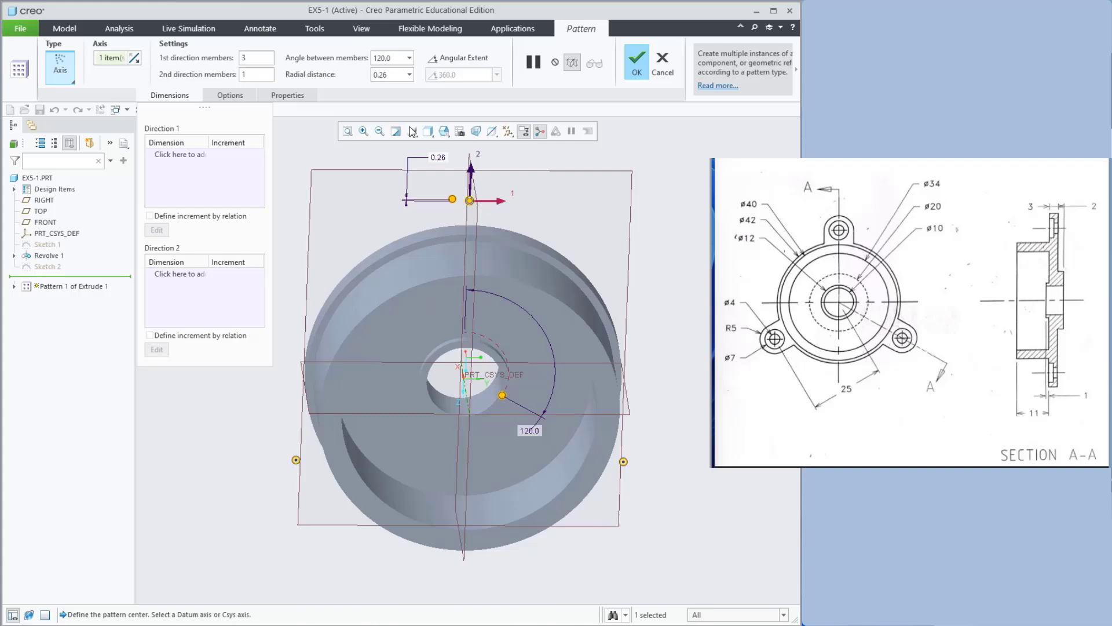
text(0)
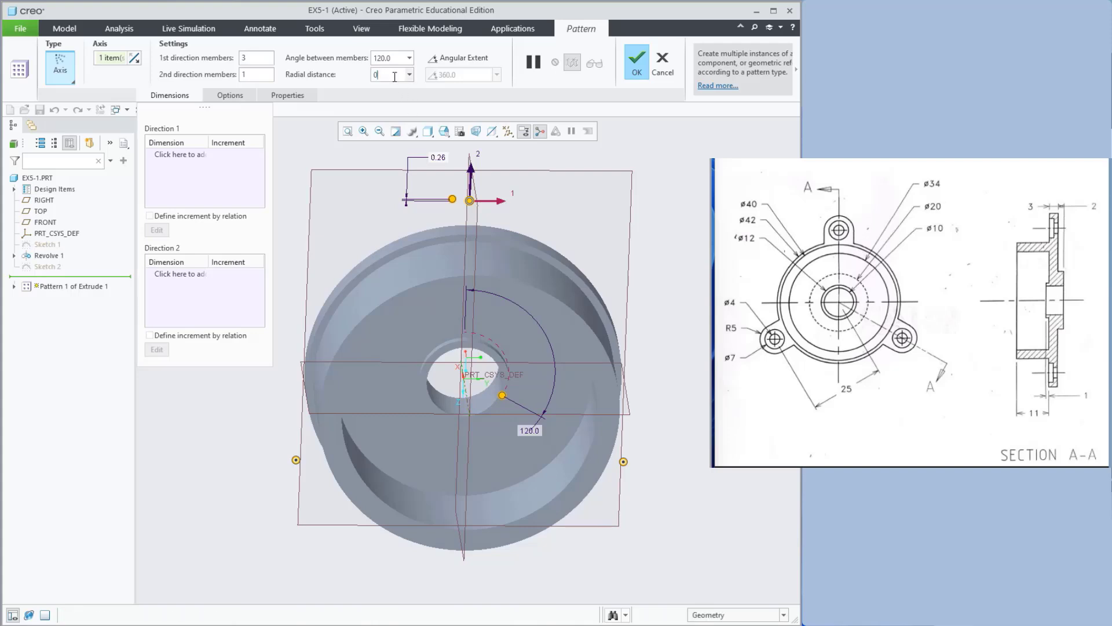
key(Return)
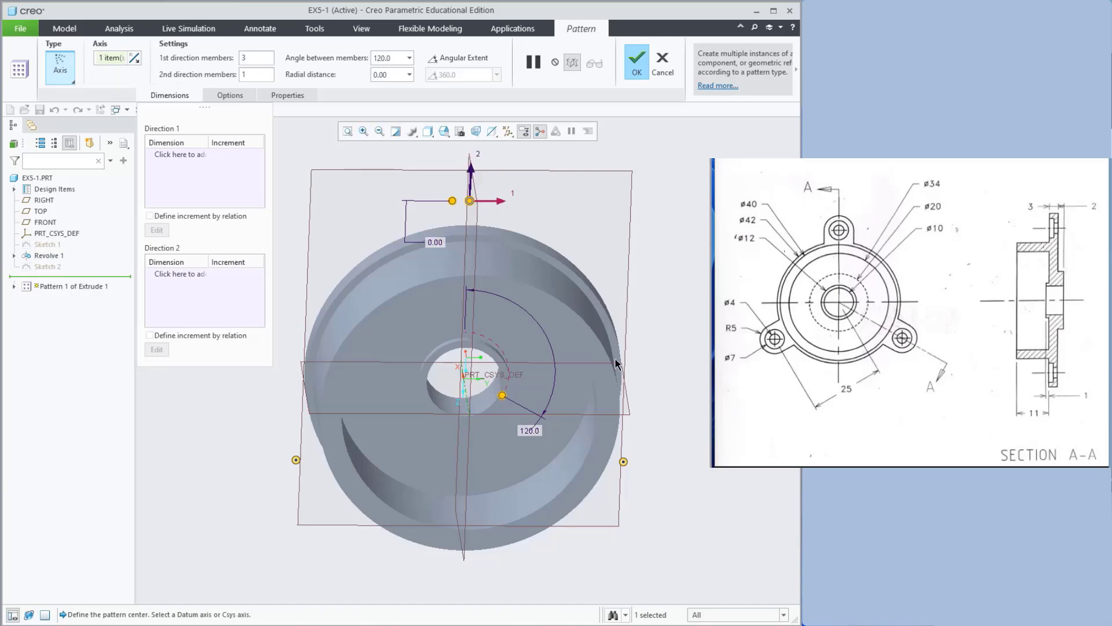
middle_drag(683, 345, 665, 367)
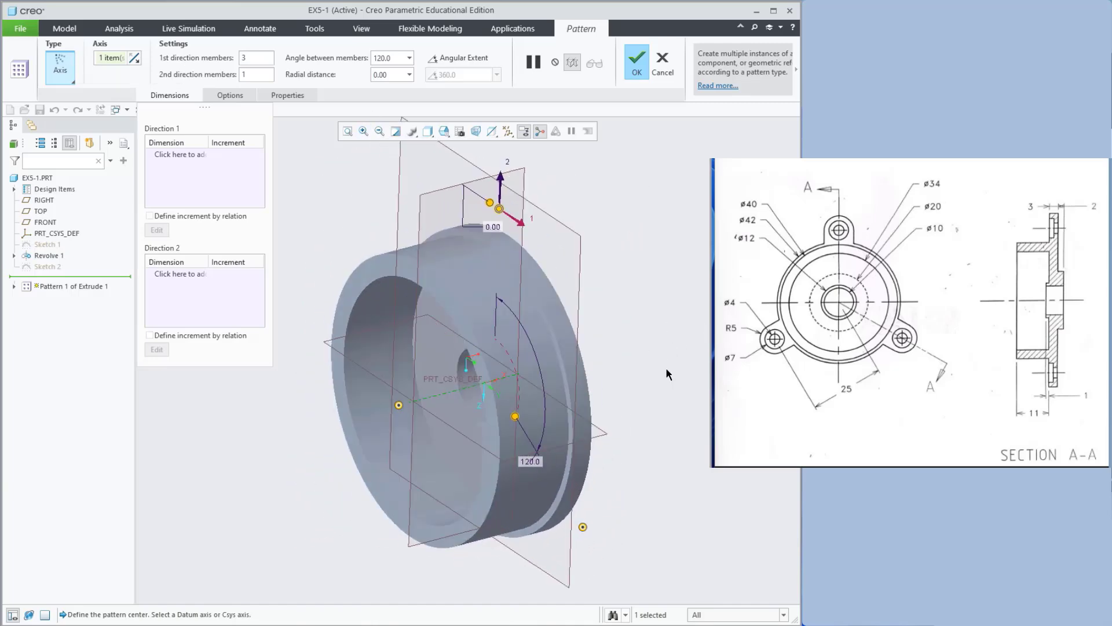
click(641, 77)
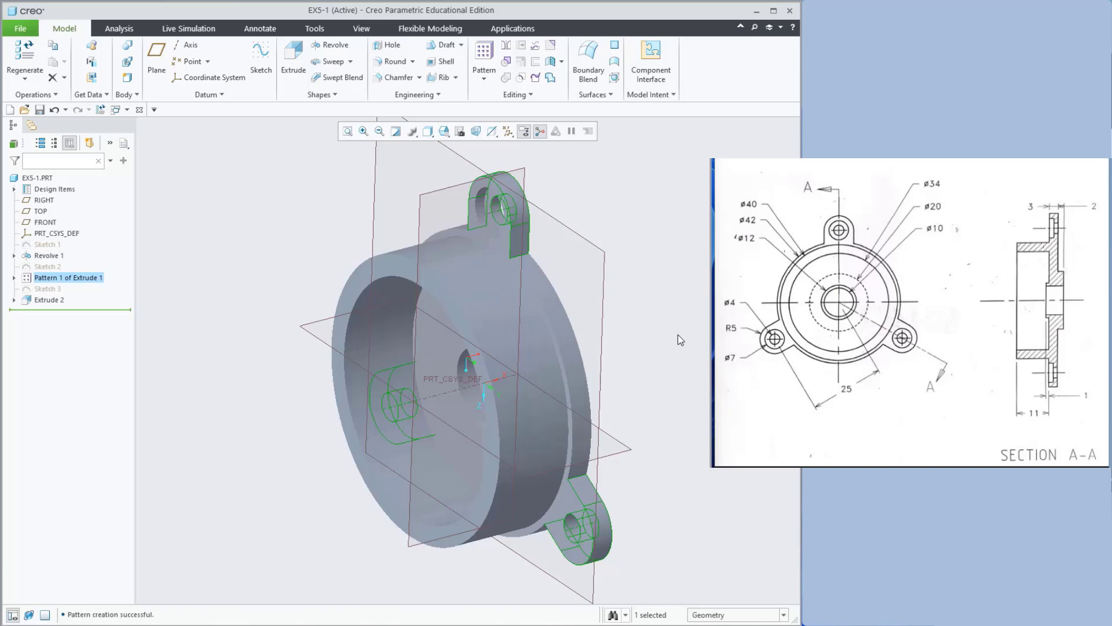
mouse_move(678, 335)
middle_down()
mouse_move(660, 313)
mouse_move(634, 177)
middle_up()
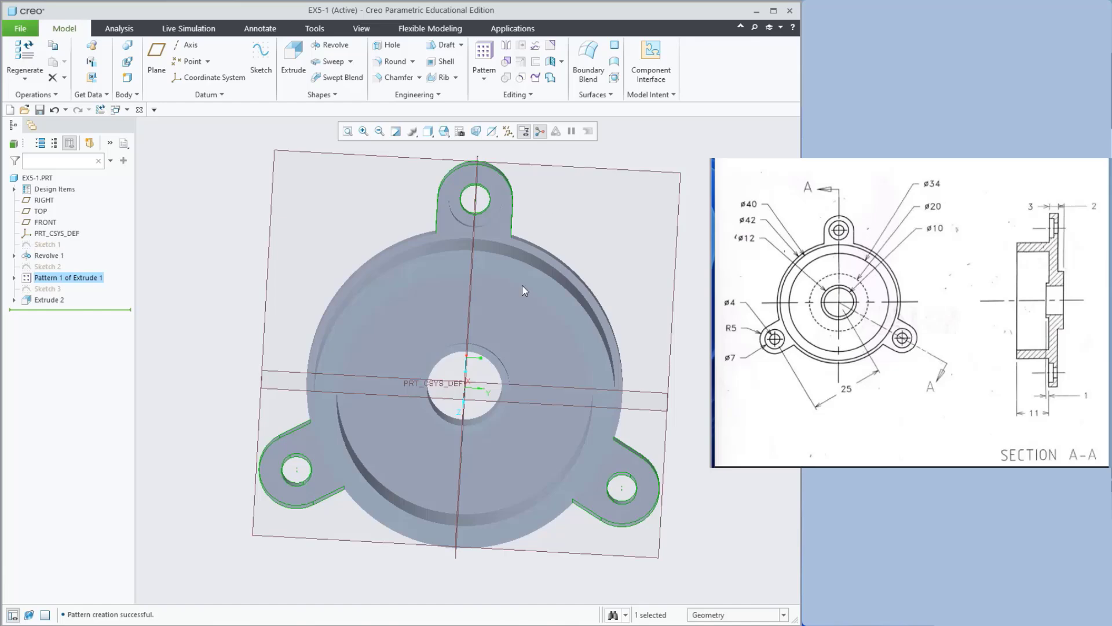
mouse_move(666, 236)
middle_down()
mouse_move(684, 249)
mouse_move(706, 244)
middle_up()
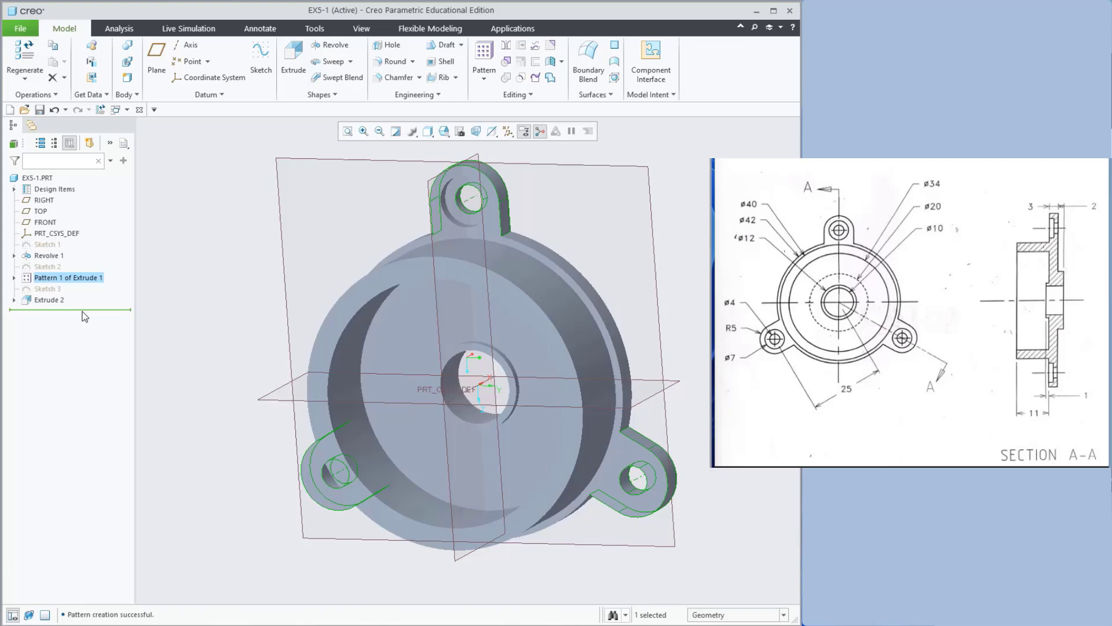
Pattern Extrude 2 by Axis about the cover's central axis.
click(53, 300)
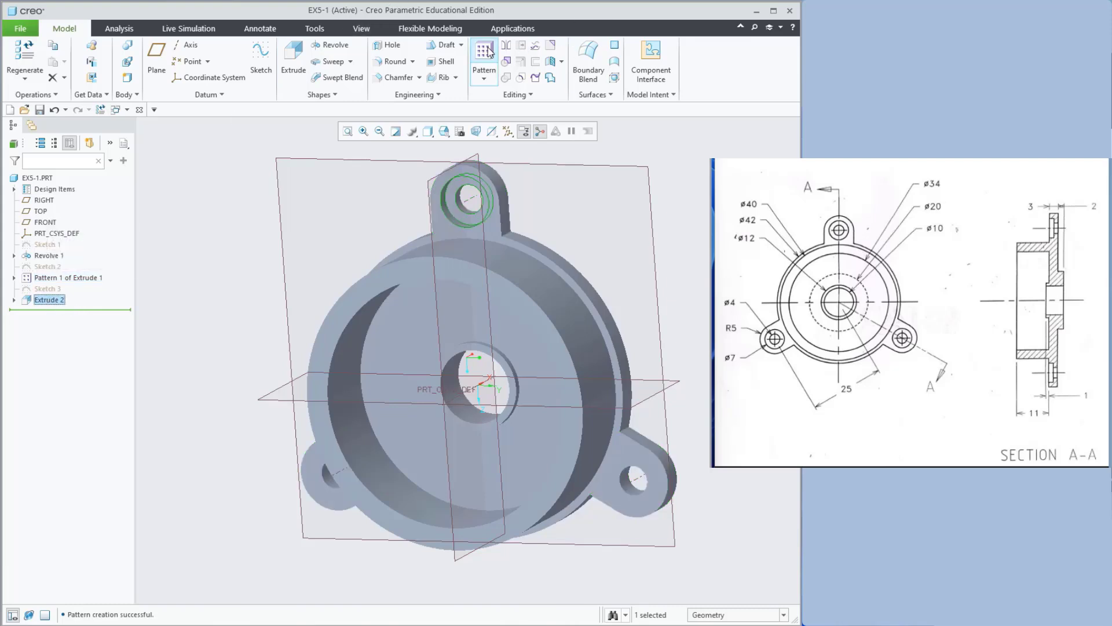
click(484, 54)
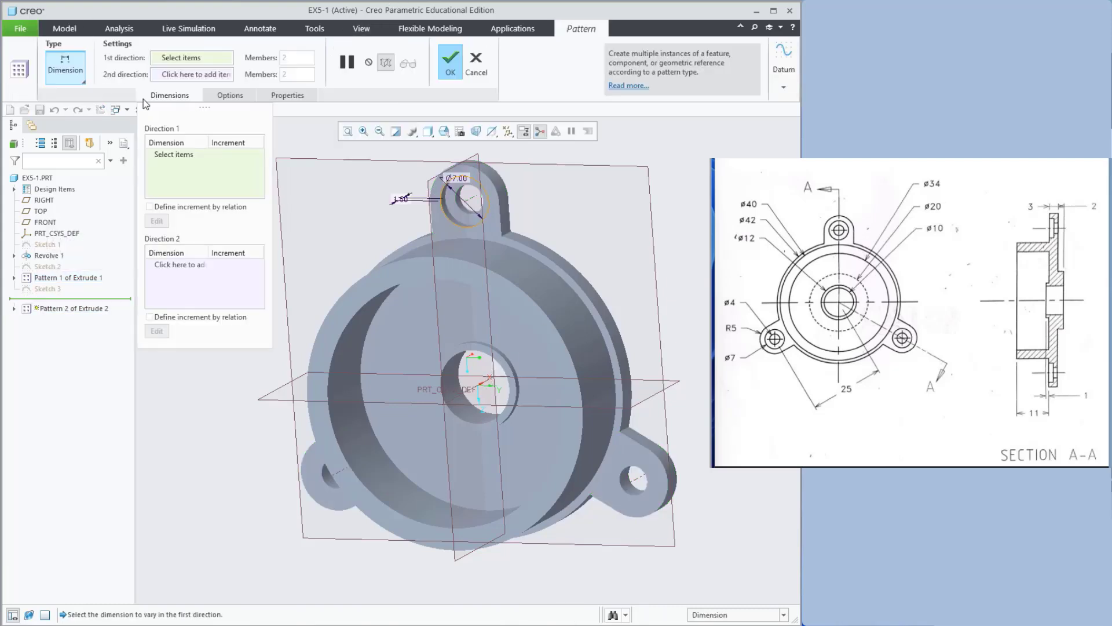
click(53, 72)
click(78, 120)
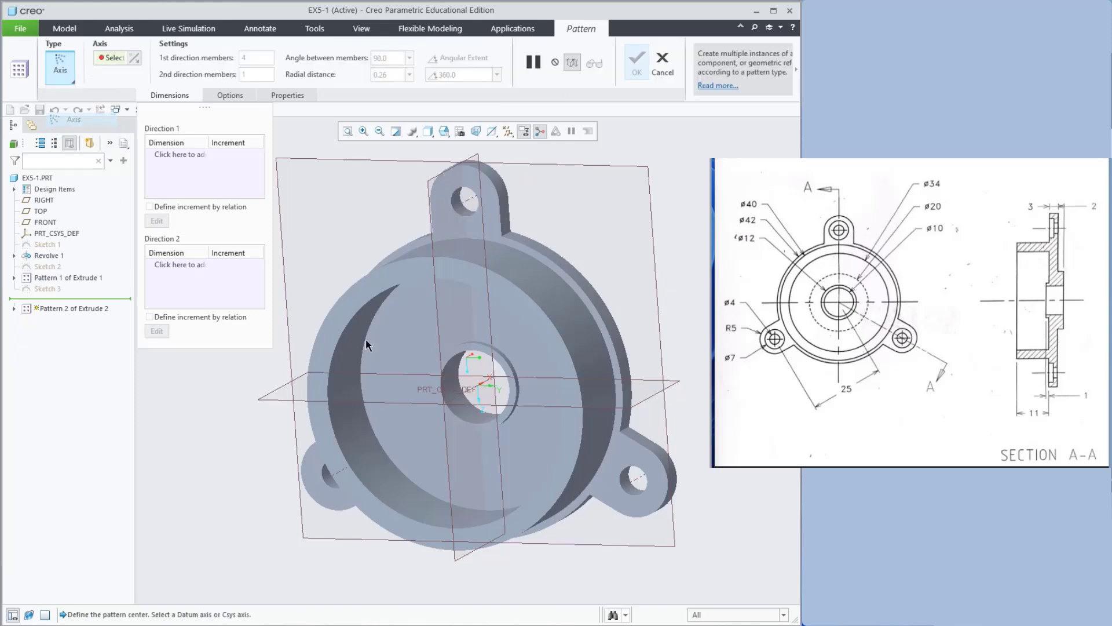
scroll(420, 386, down, 5)
click(449, 376)
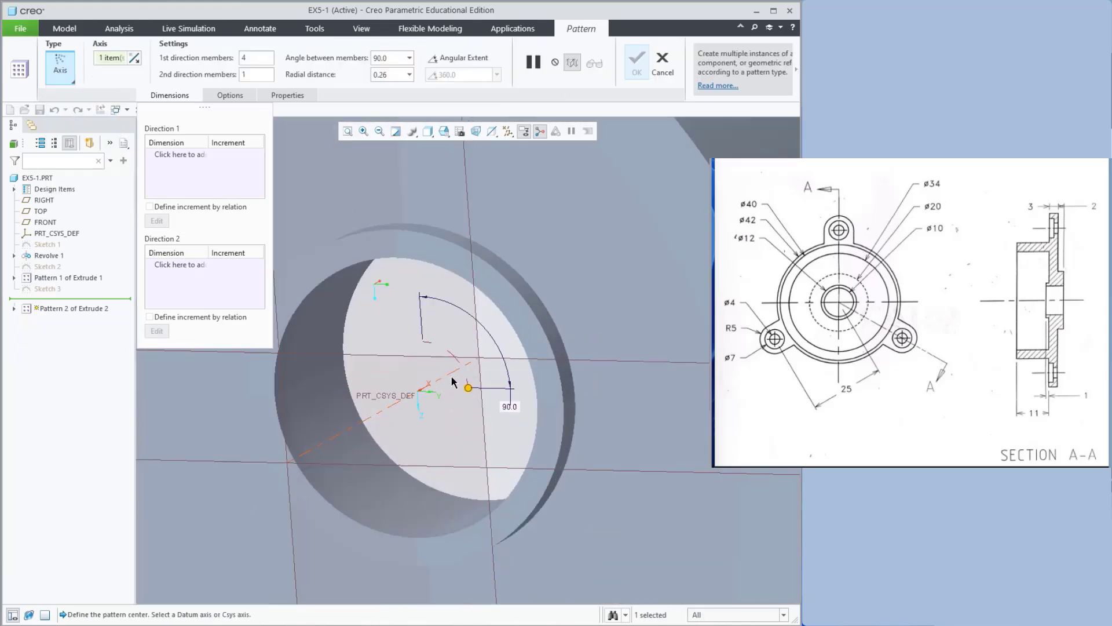
key(ctrl+d)
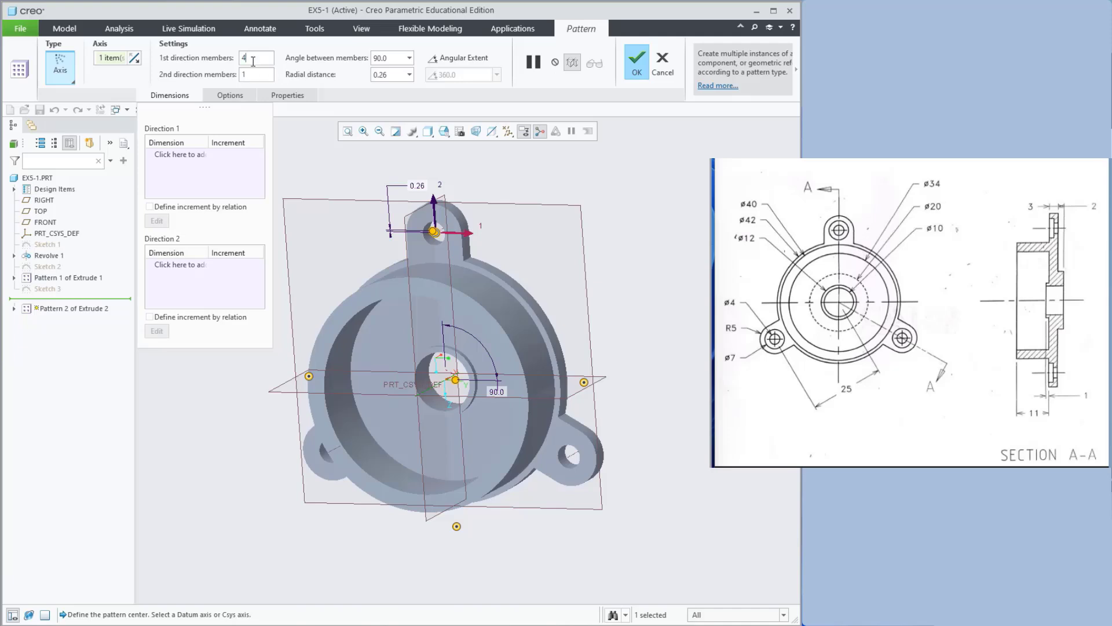
text(3)
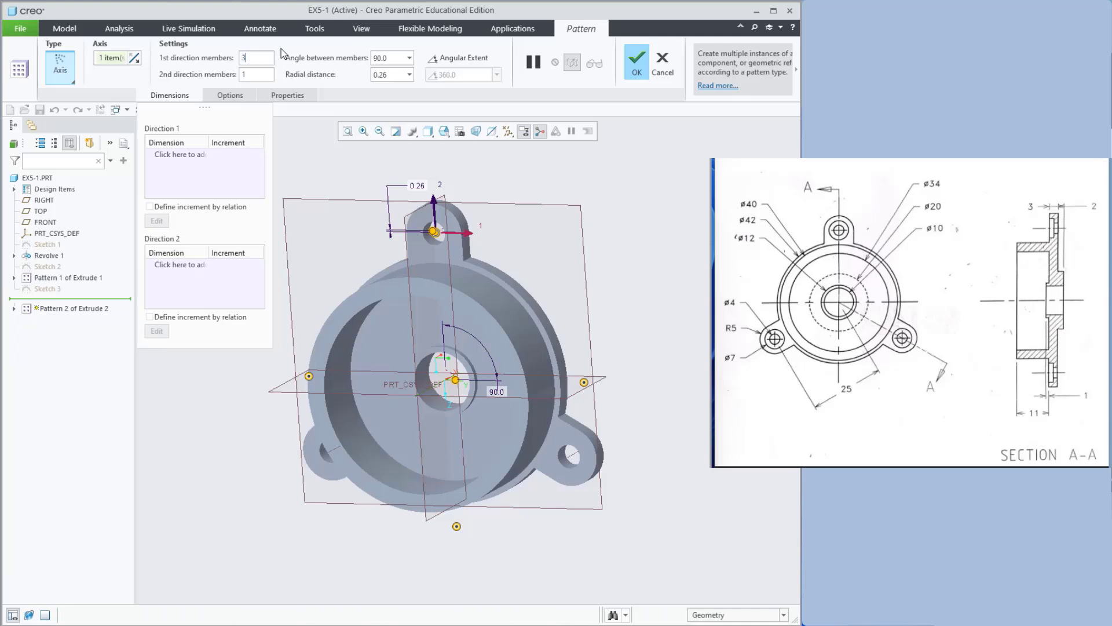
Set 120° between the three members with 0 radial distance and finish the pattern.
click(394, 58)
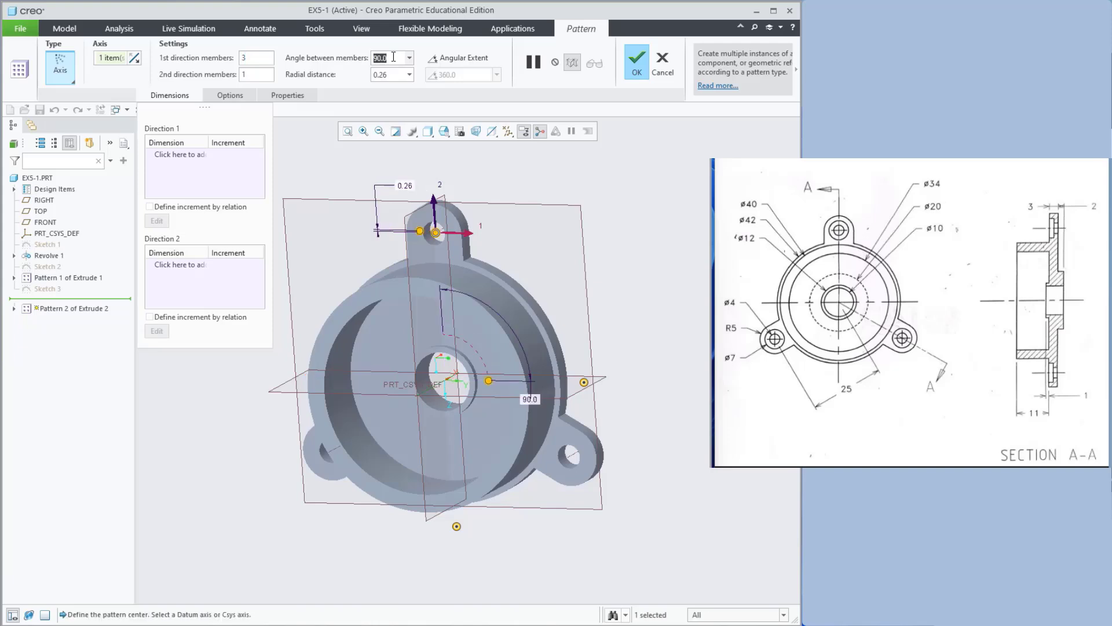
text(120)
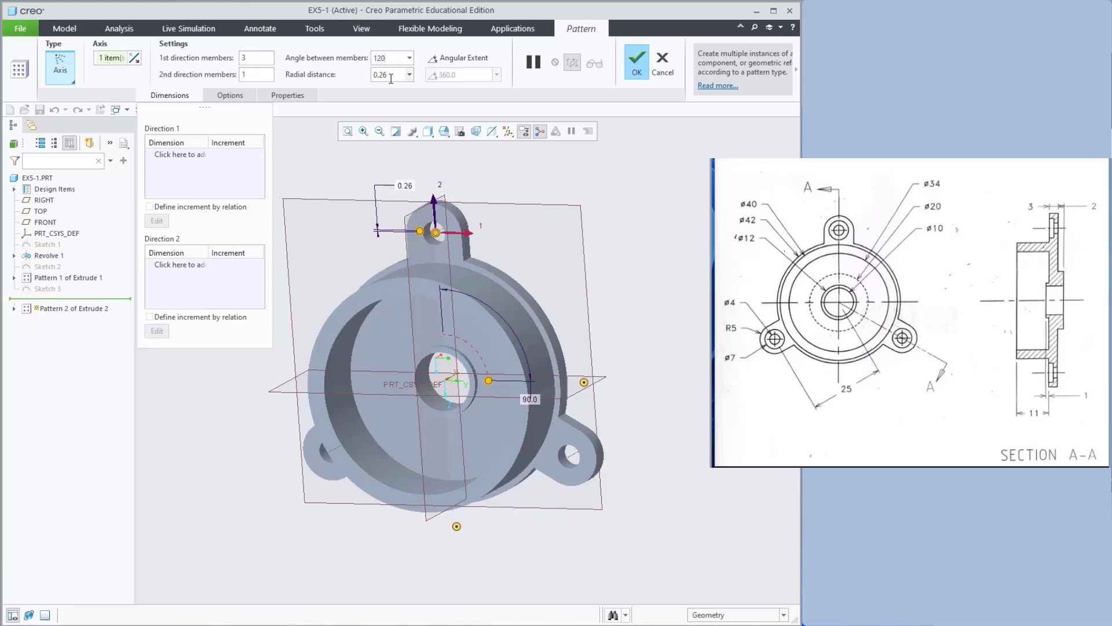
click(396, 77)
key(Return)
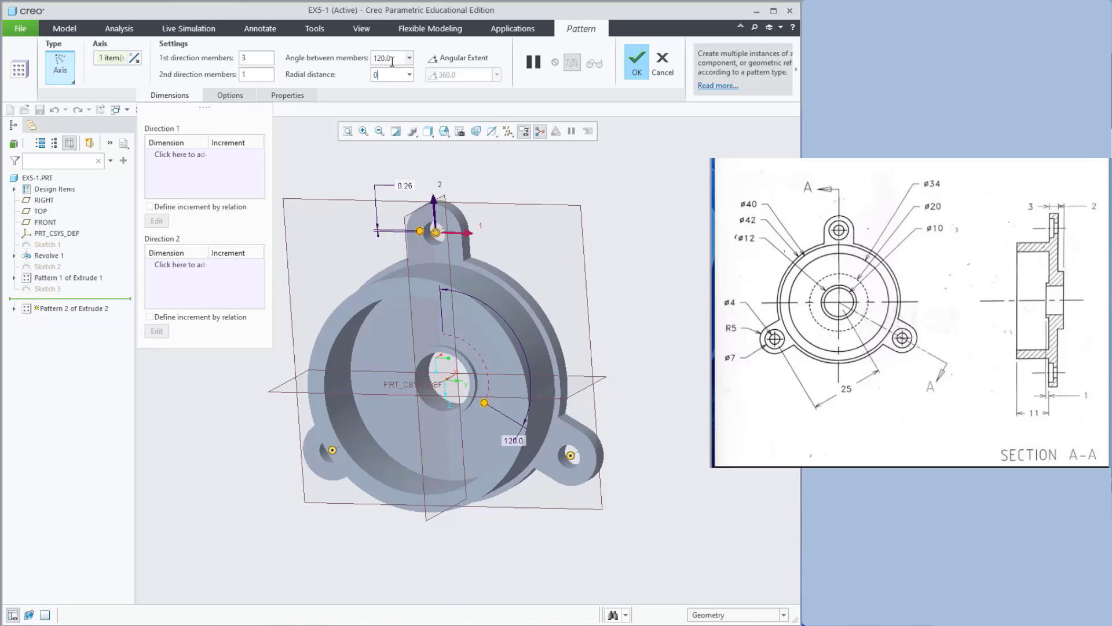
click(643, 67)
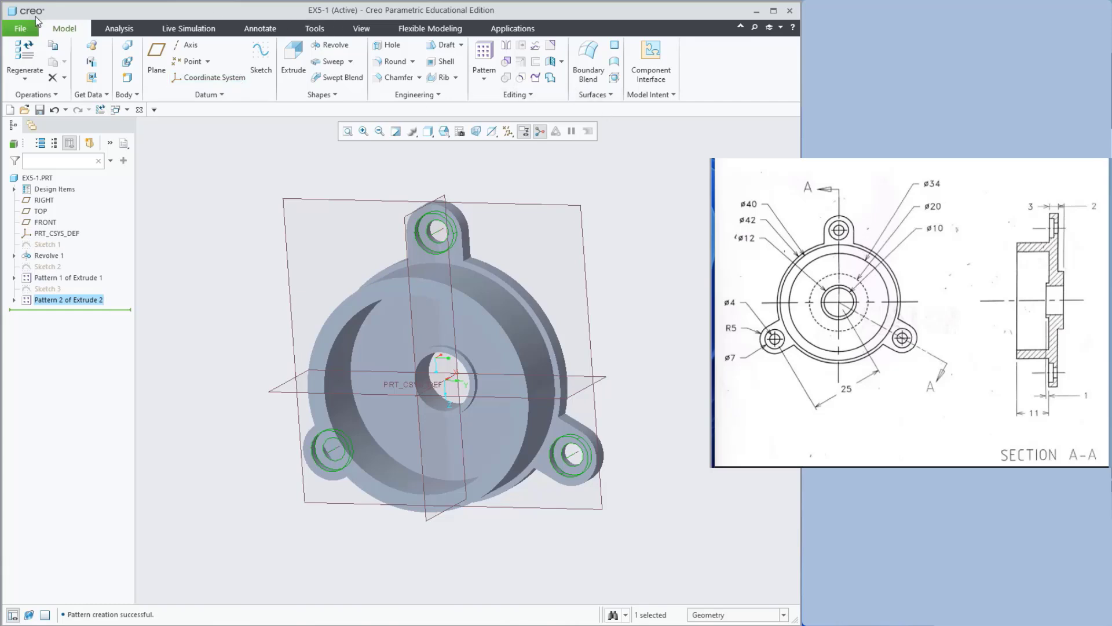
Save the three-lug cover part under the name EX5-1.PRT.
click(21, 30)
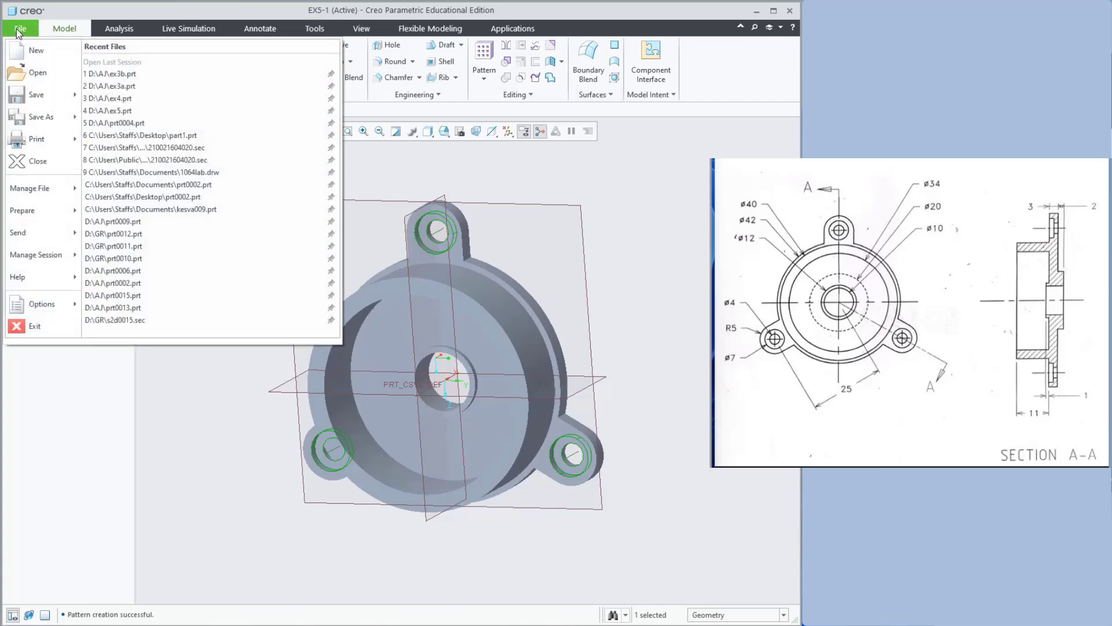
click(37, 96)
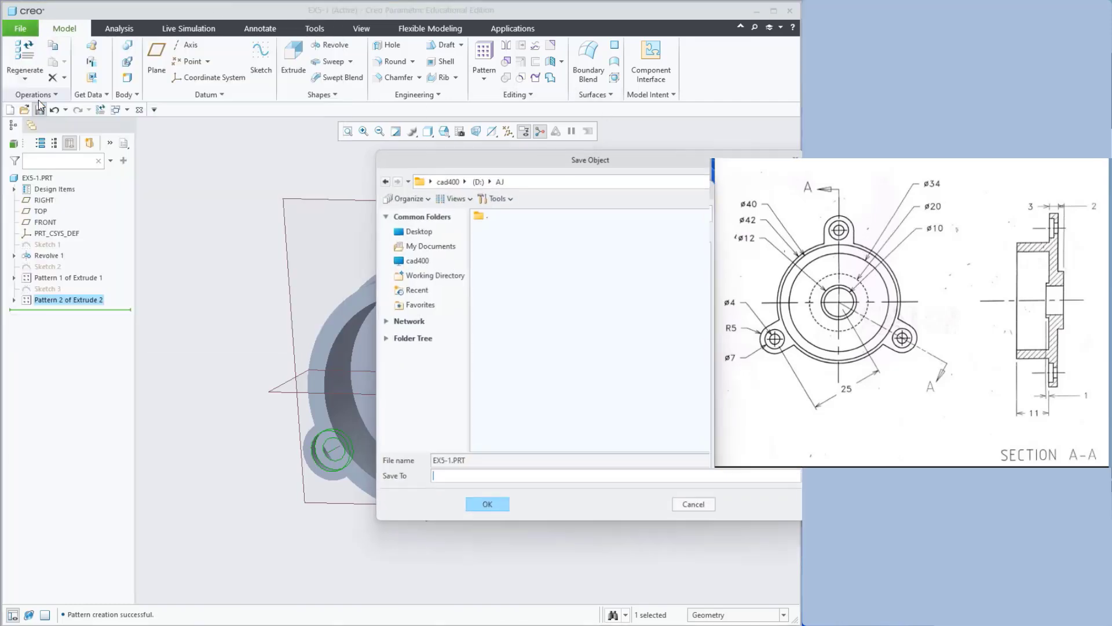
click(482, 507)
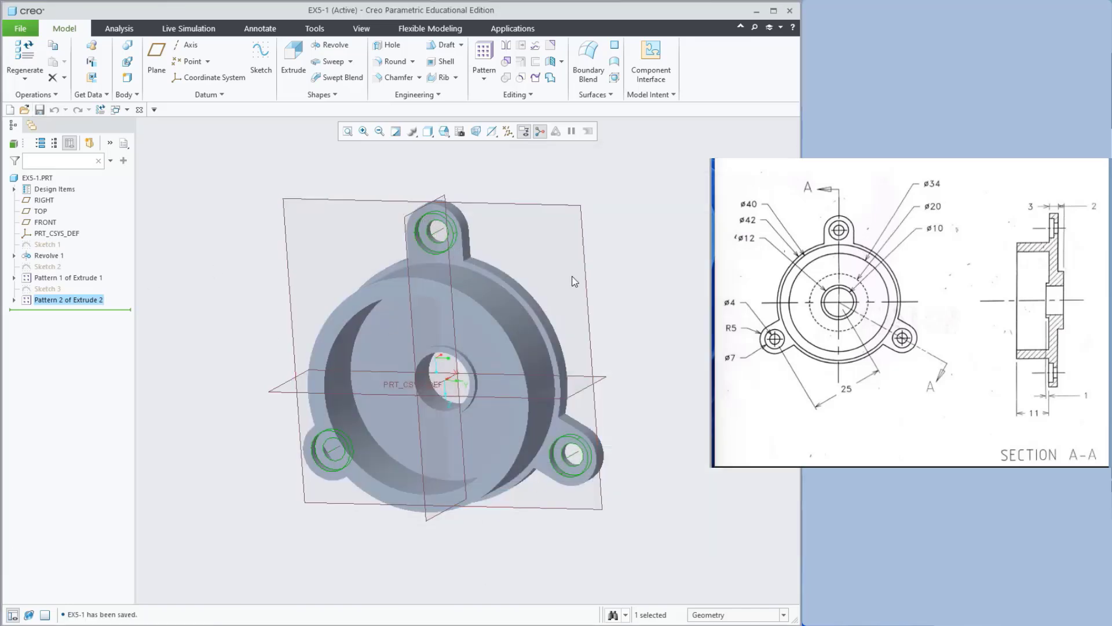